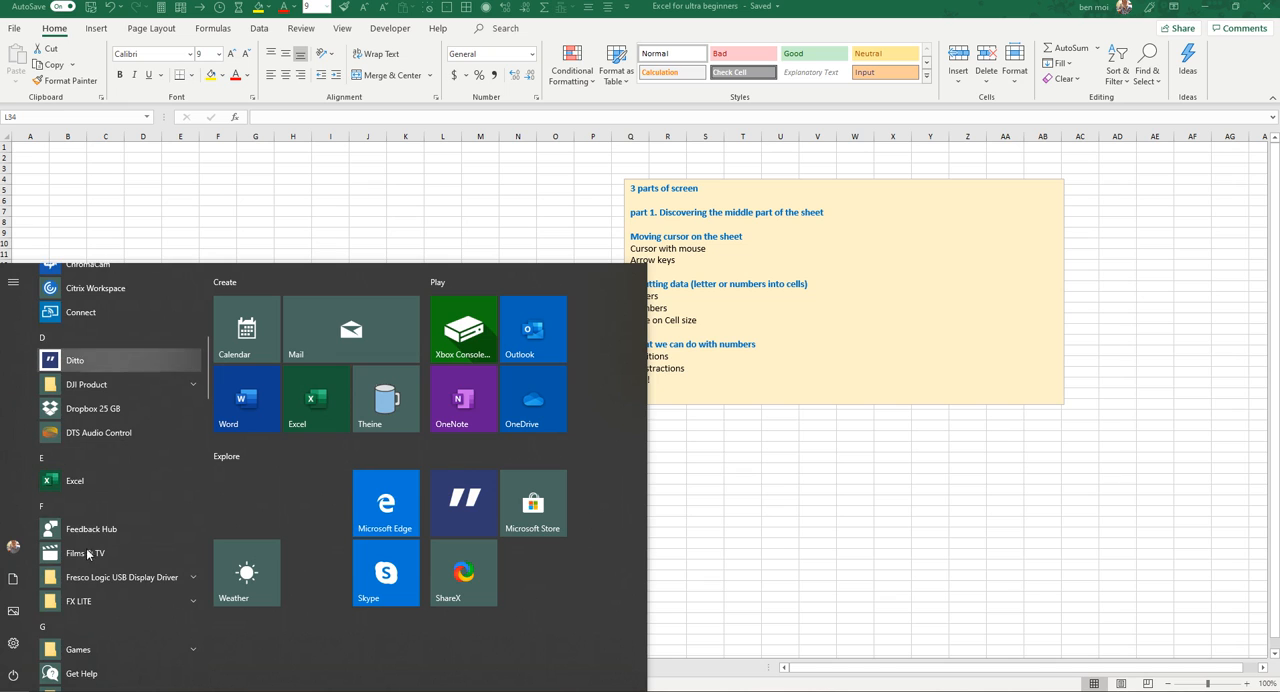
Step: Launch Excel from the app list and create a blank workbook
scroll(107, 530, "up", 5)
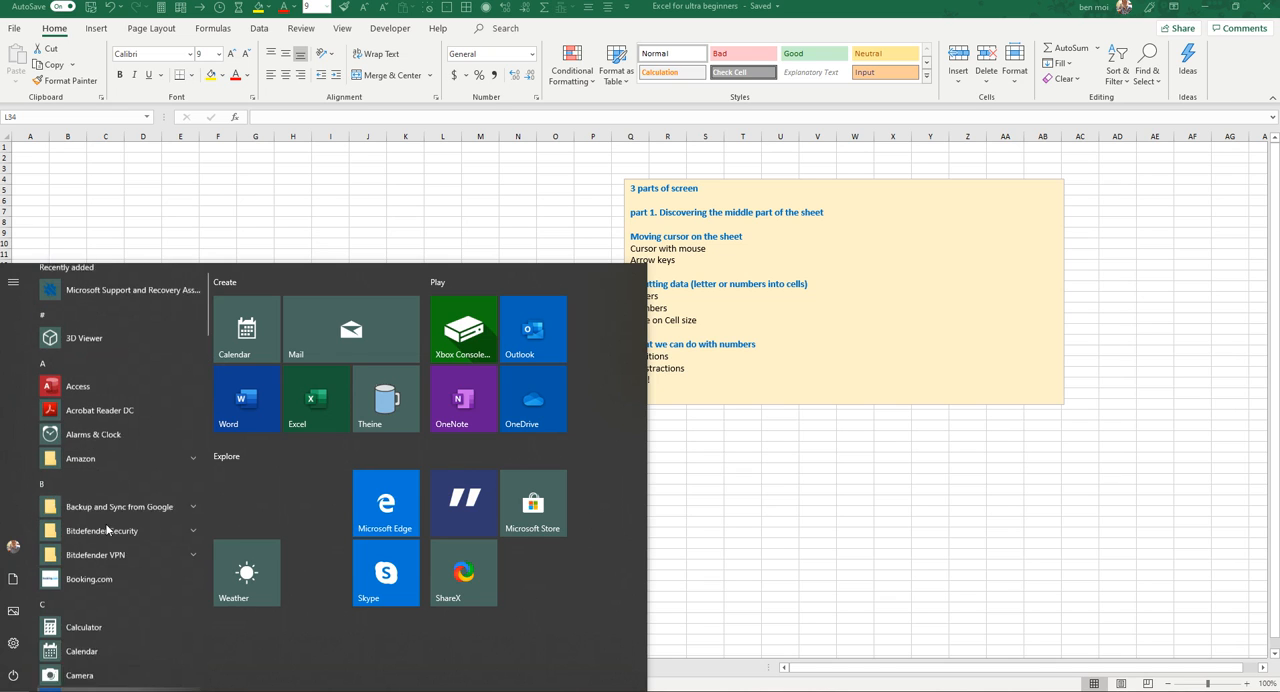
left_click(317, 423)
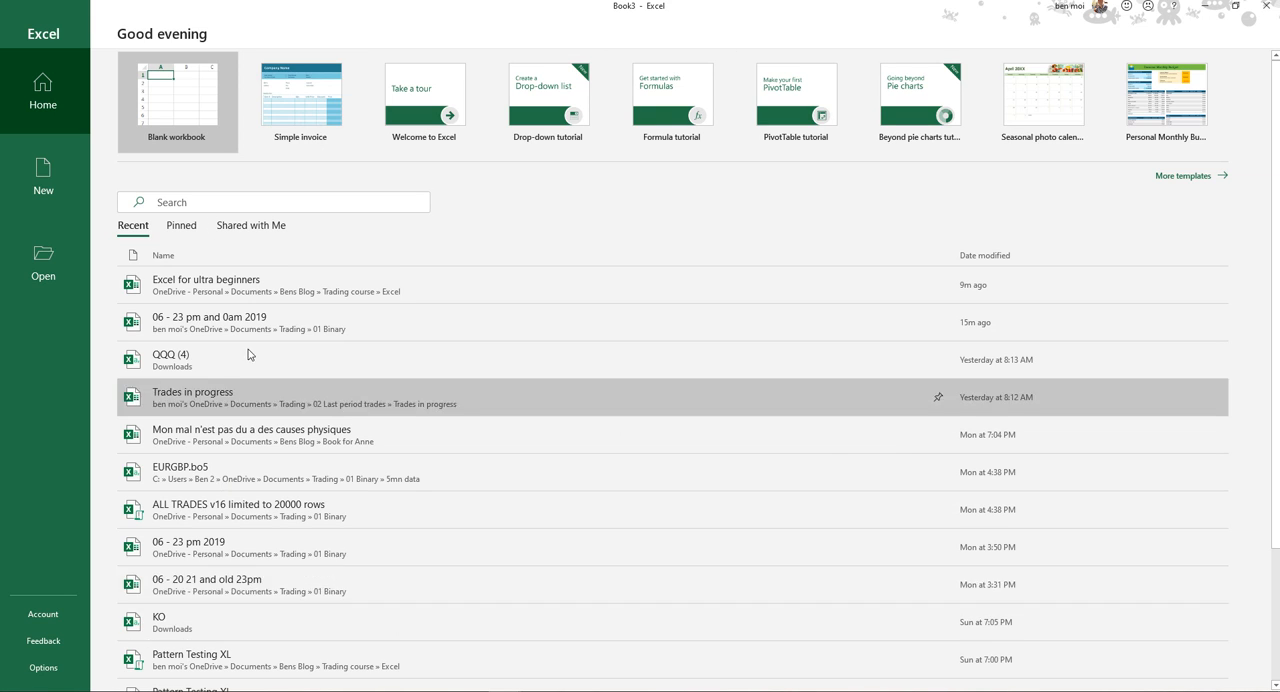
left_click(183, 117)
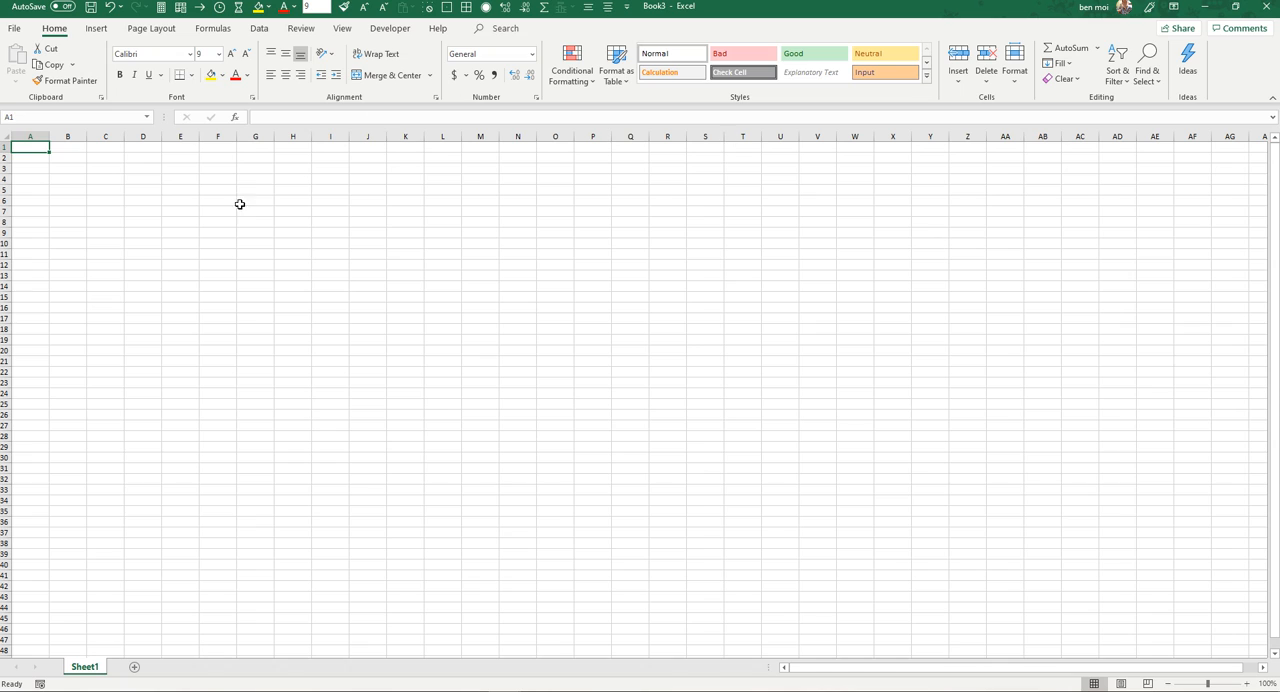
Step: Select several cells one after another down column E, ending on E14
left_click(185, 209)
left_click(182, 223)
left_click(180, 254)
left_click(175, 286)
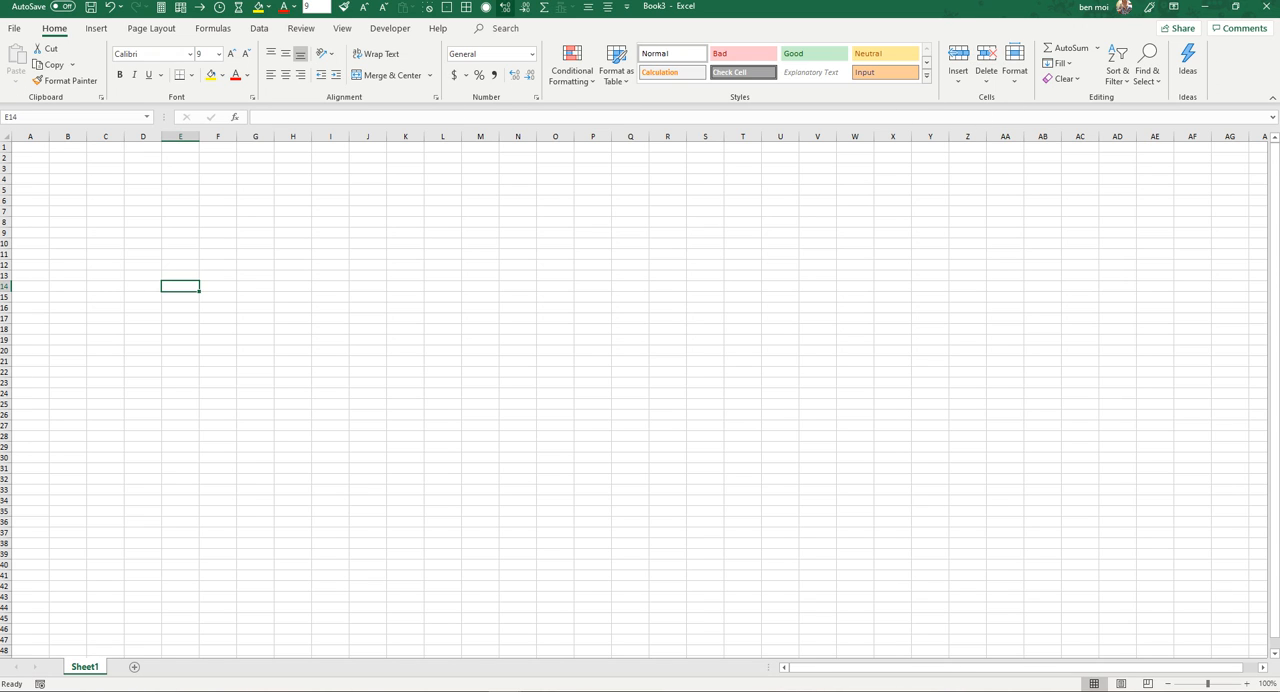
Step: View the Page Layout and Data commands, then highlight the cell area A1:AF47 and return to A1
left_click(151, 28)
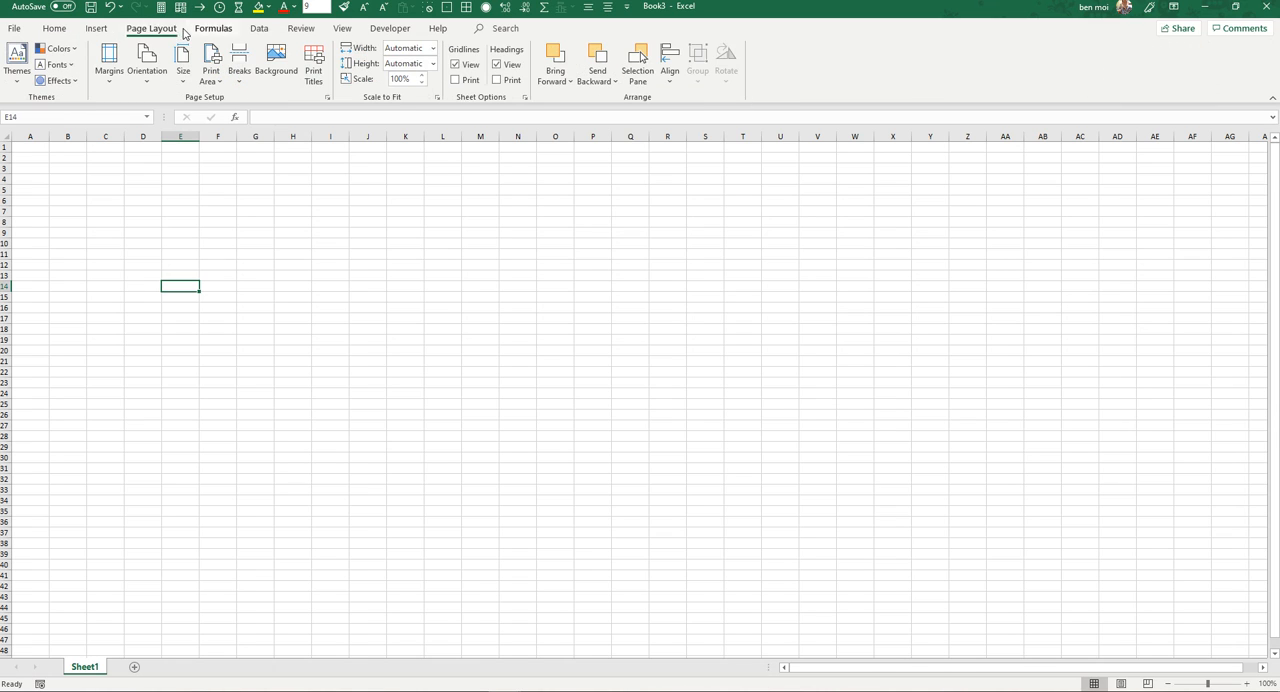
left_click(263, 30)
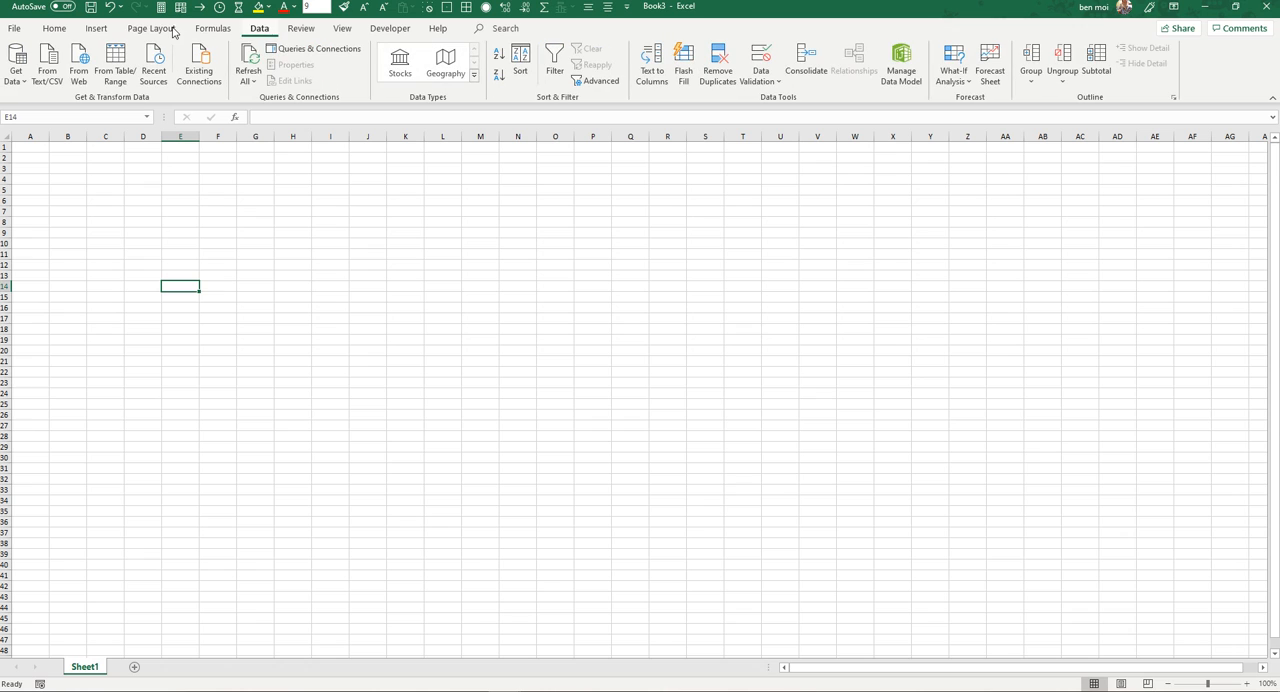
left_click(60, 30)
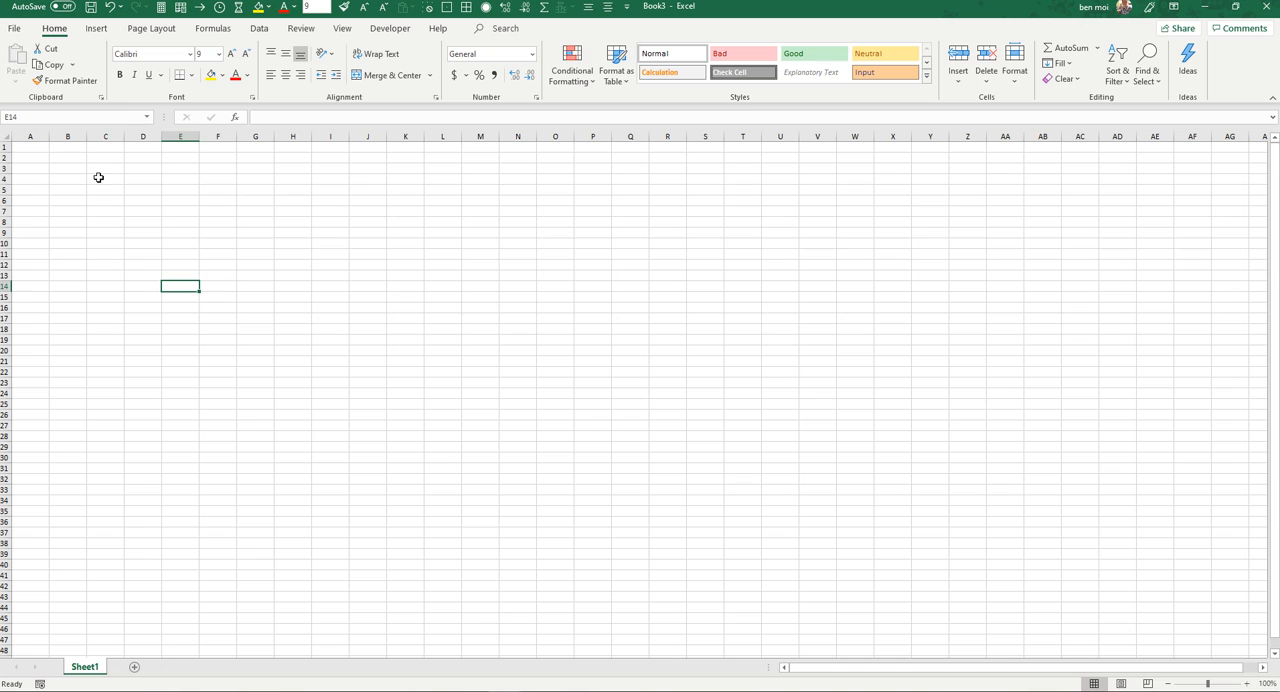
left_click_drag(32, 148, 1182, 637)
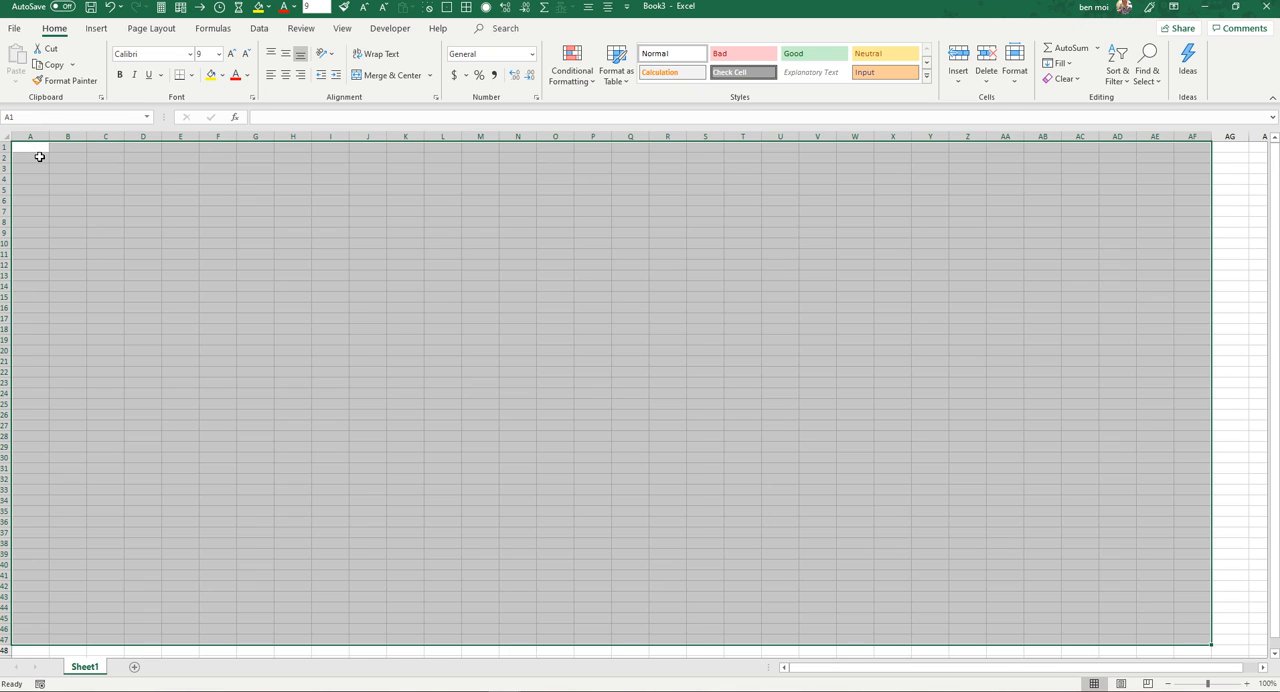
left_click(36, 149)
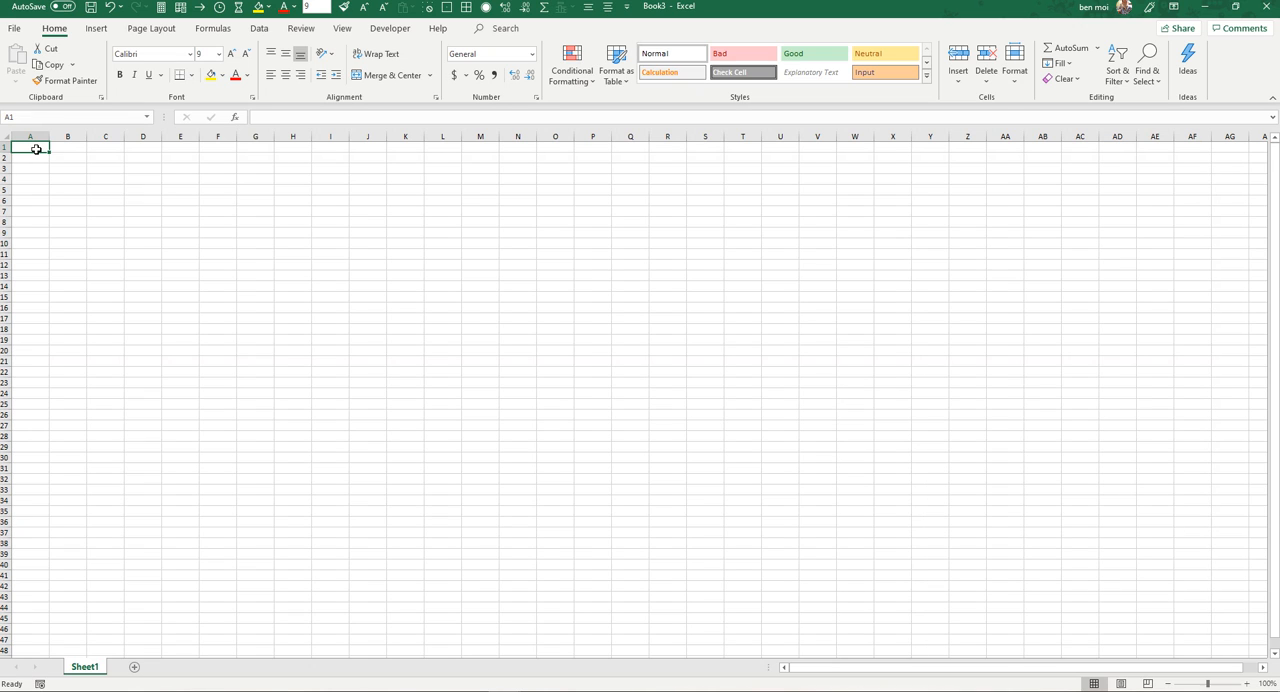
Step: Switch to the Excel for ultra beginners workbook and cut its yellow lesson outline text box
key("alt+Tab")
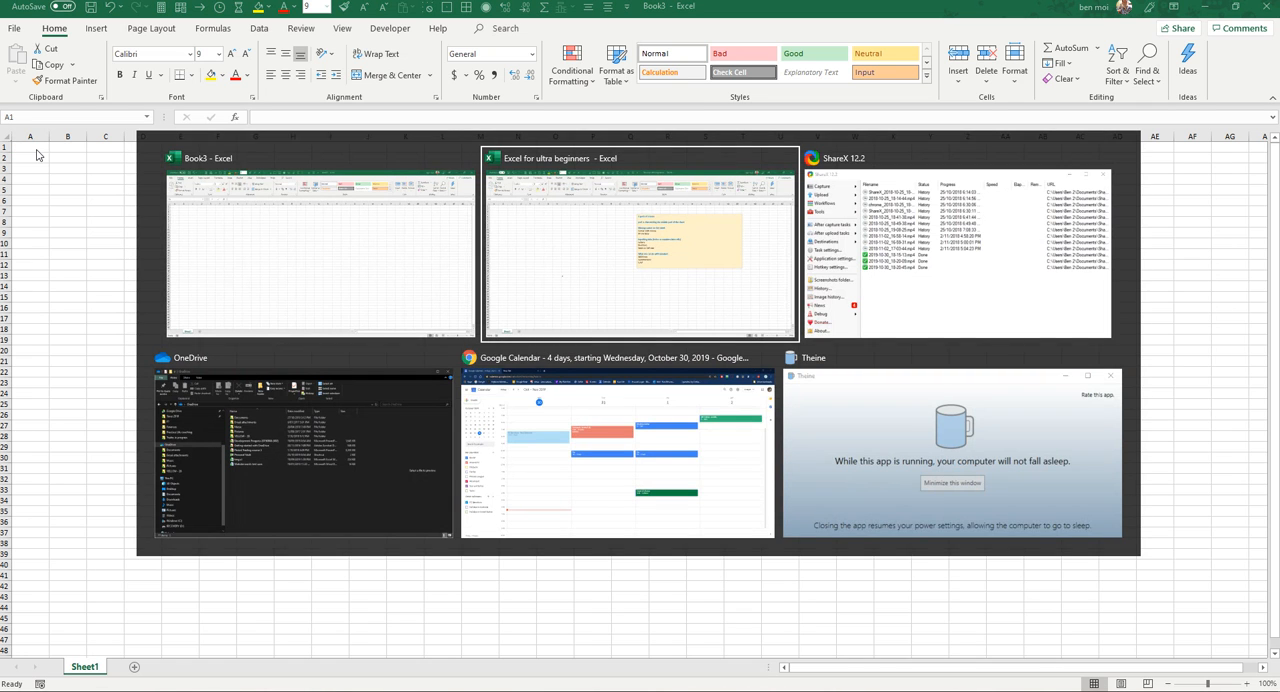
left_click(547, 265)
left_click(649, 400)
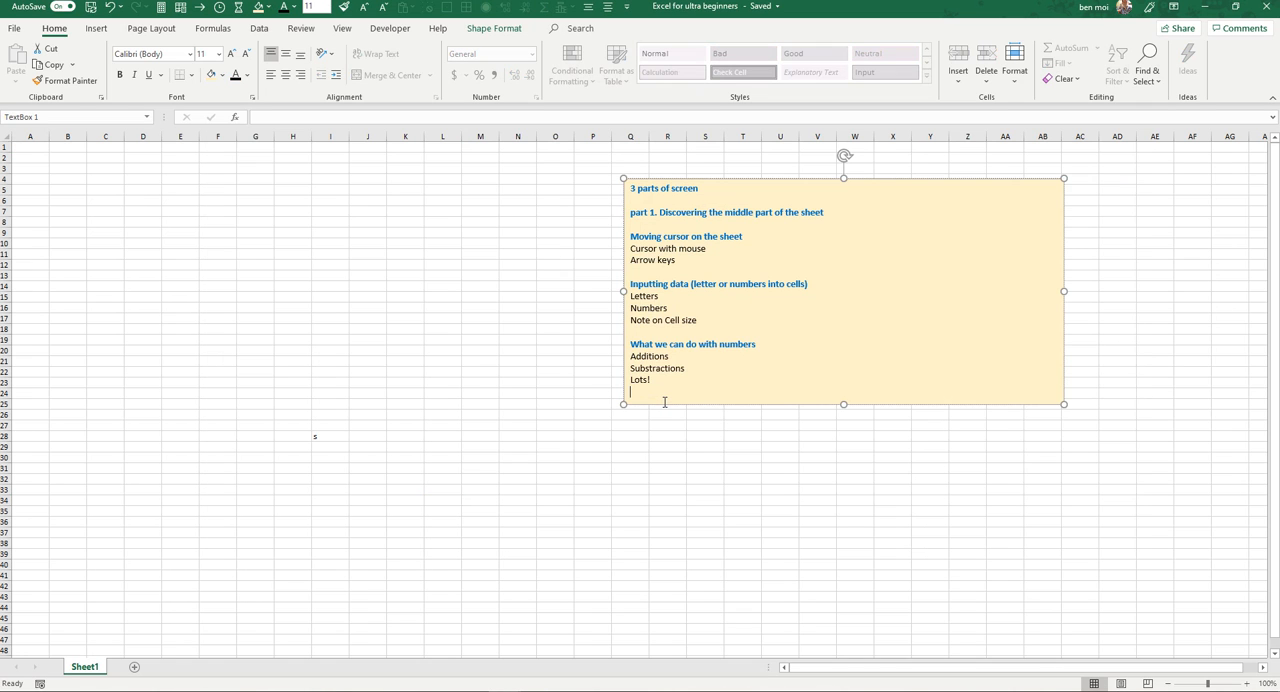
key("alt+Tab")
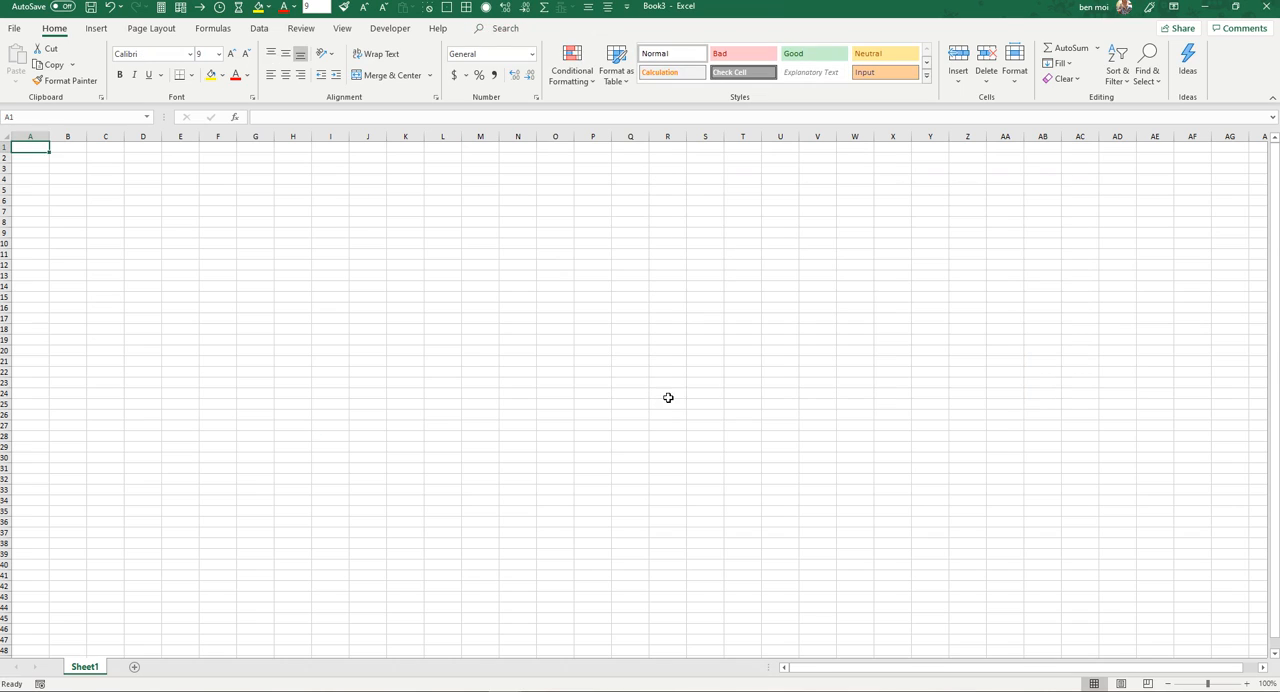
left_click(654, 221)
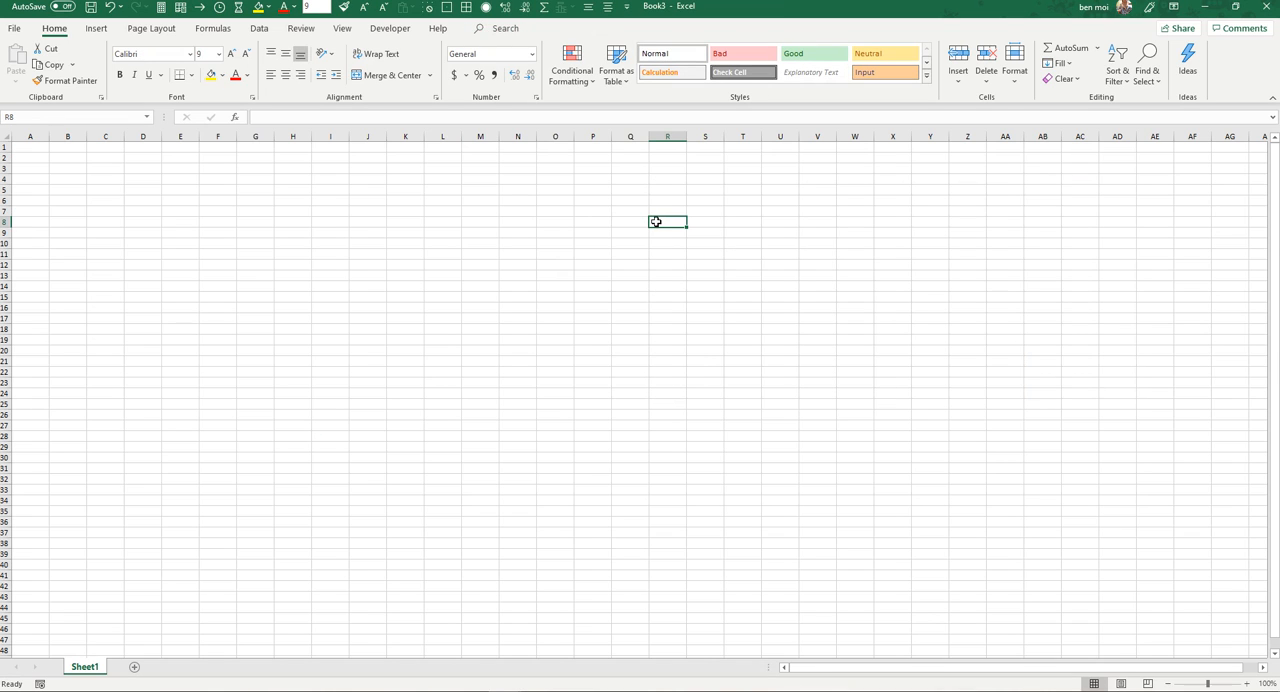
key("alt+Tab")
left_click(657, 405)
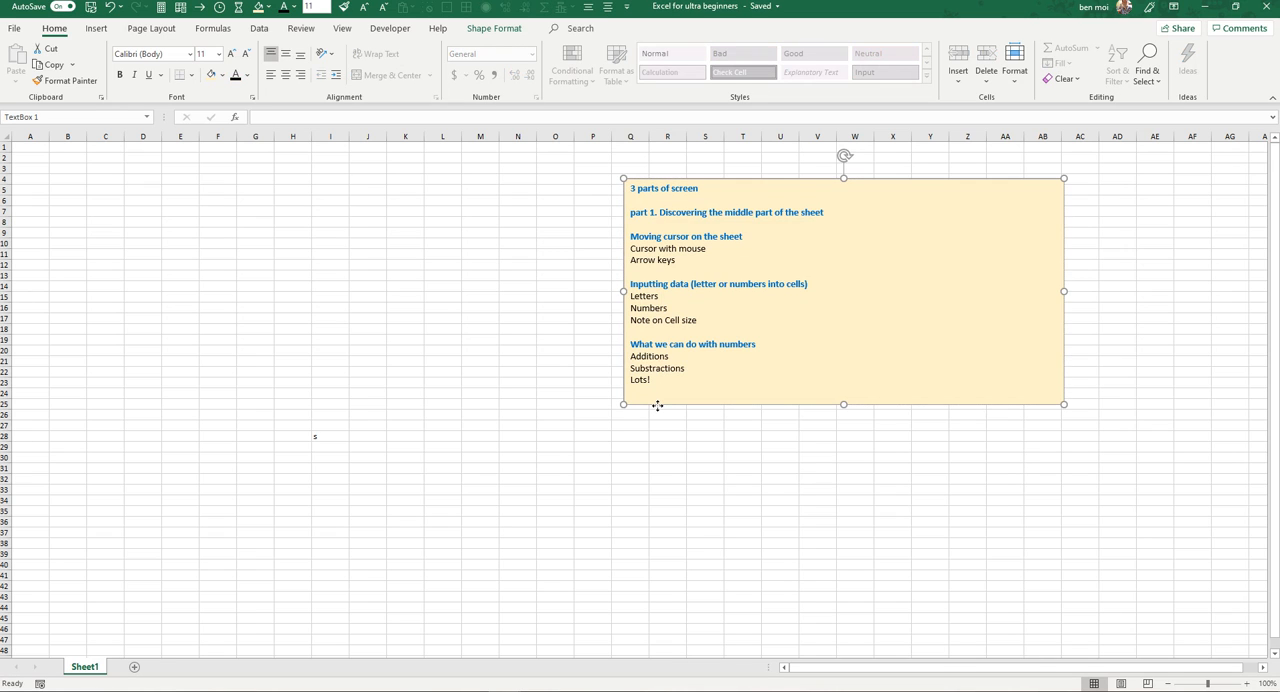
key("Delete")
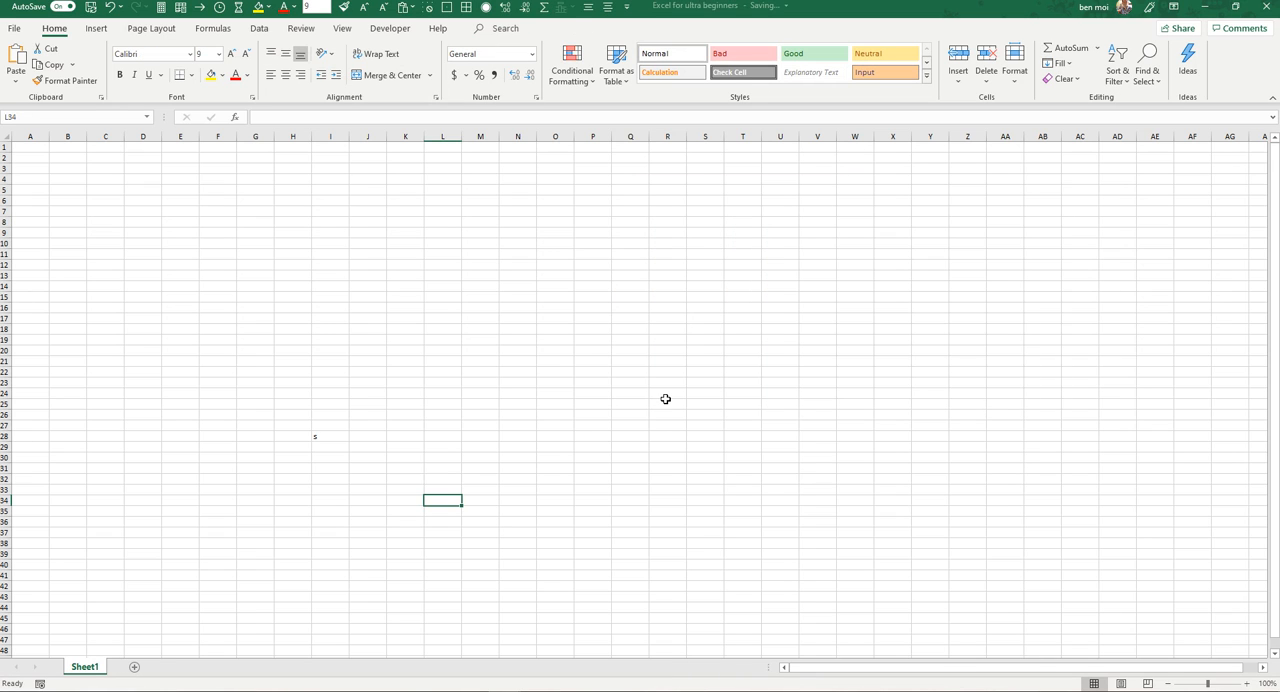
Step: Paste the lesson outline text box into Book3, covering the area from T4 to AE24
key("alt+Tab")
left_click(748, 180)
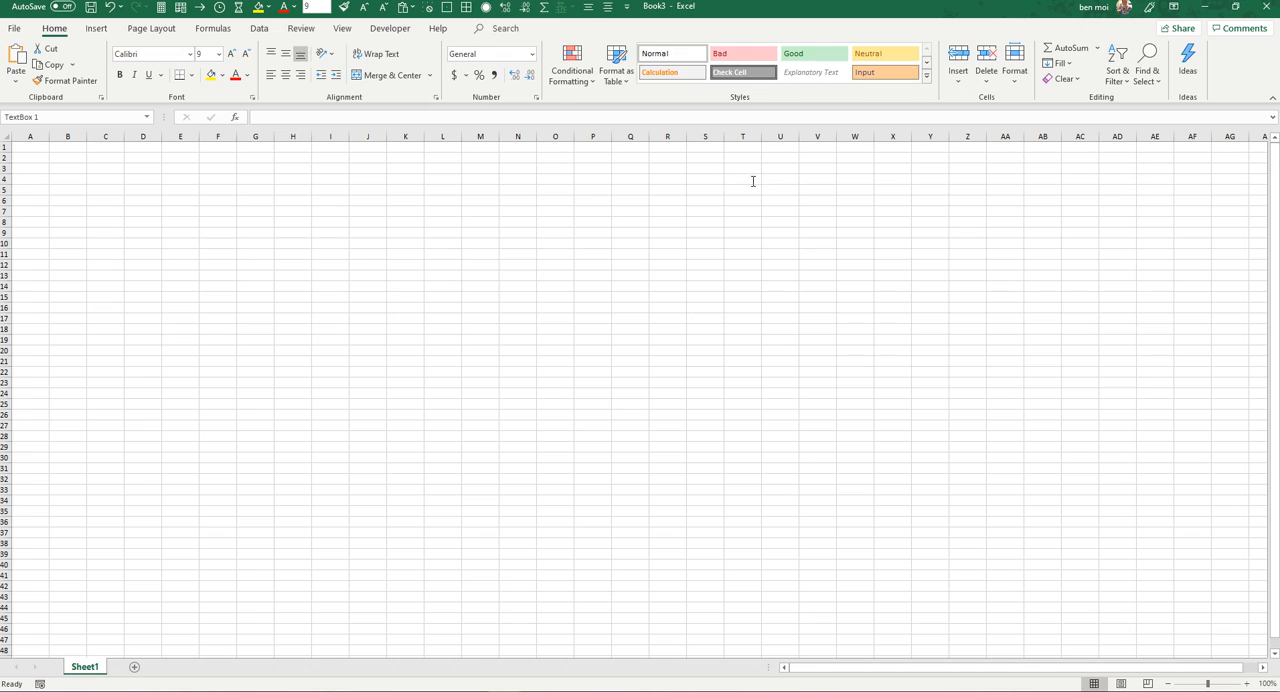
key("ctrl+v")
left_click(612, 317)
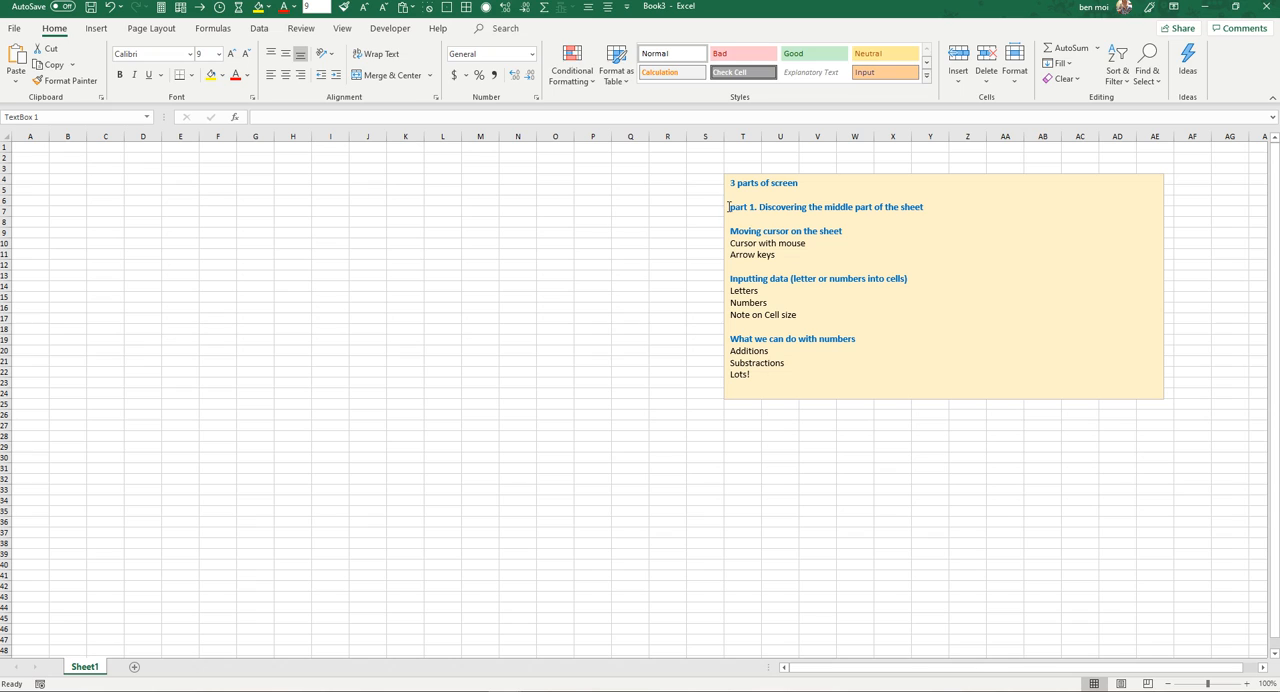
left_click(728, 207)
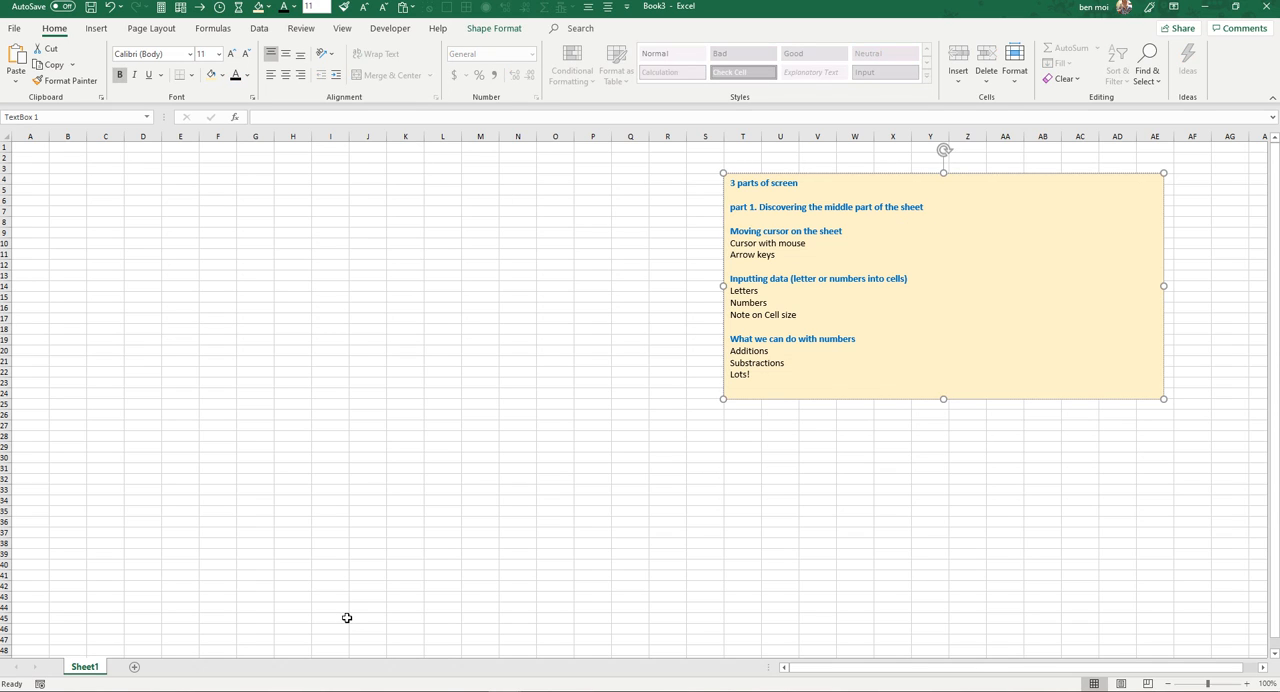
Step: Highlight J47 up to J4, then select D13, C5, C10 and C14 in turn
left_click_drag(357, 634, 358, 176)
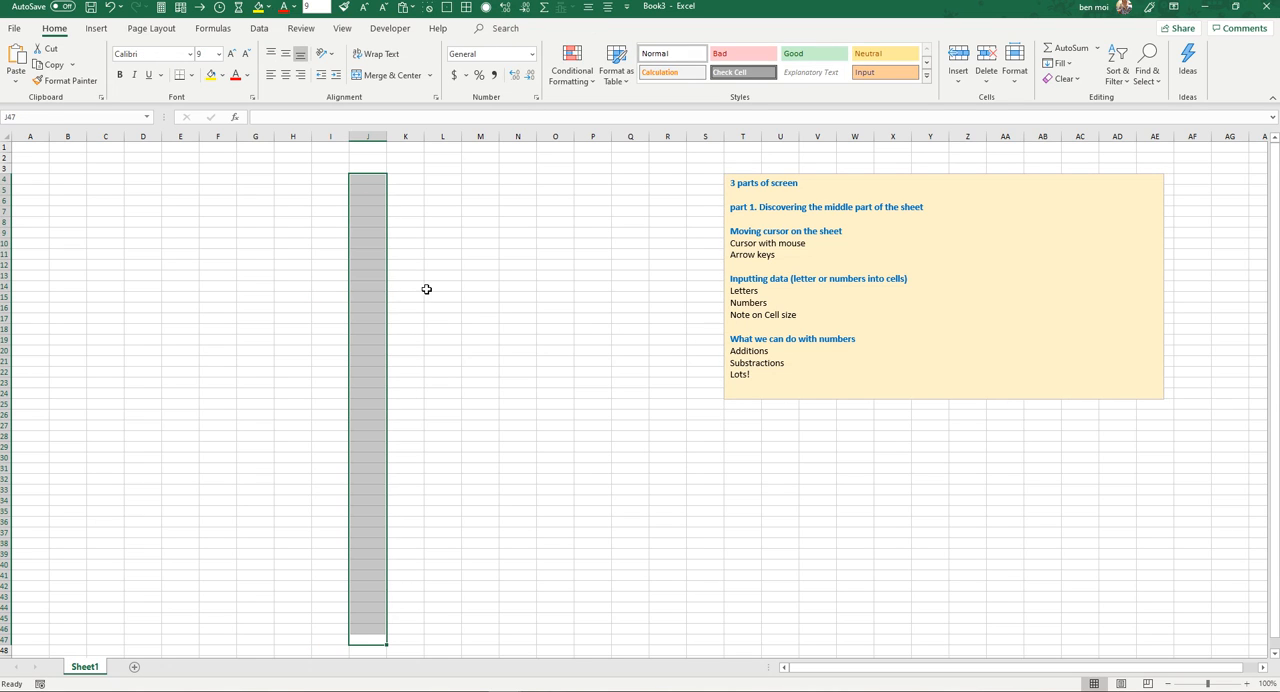
left_click(140, 276)
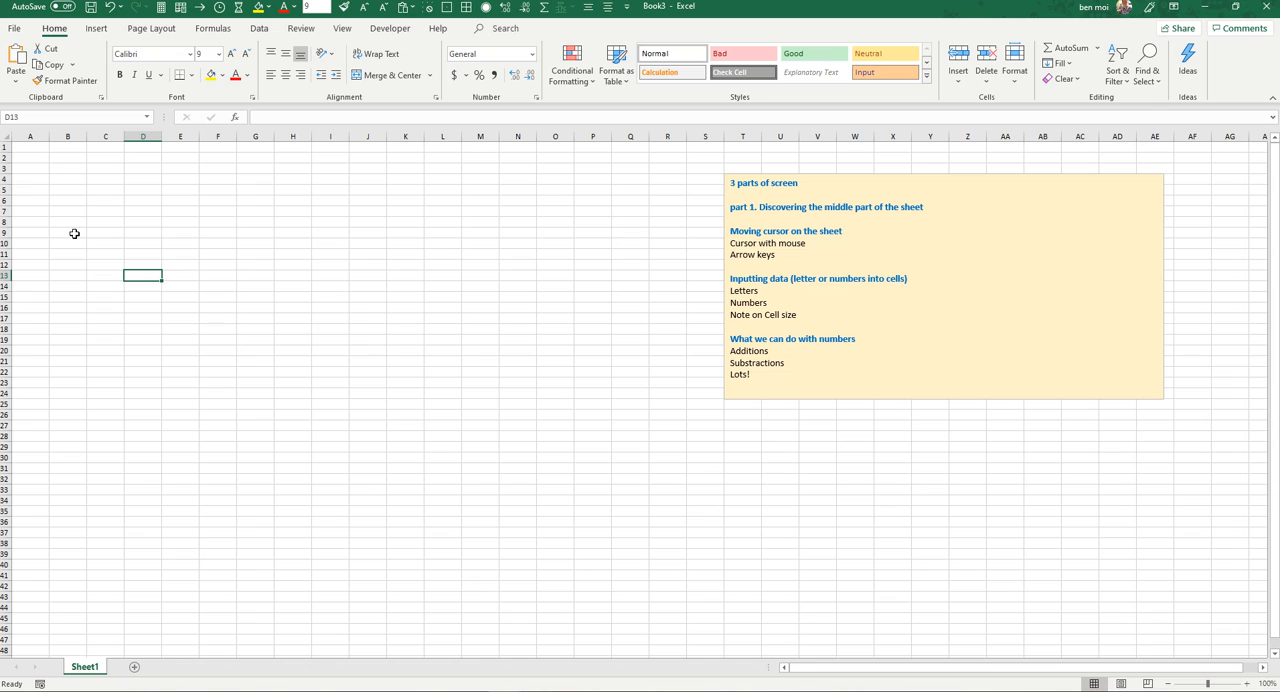
left_click(104, 188)
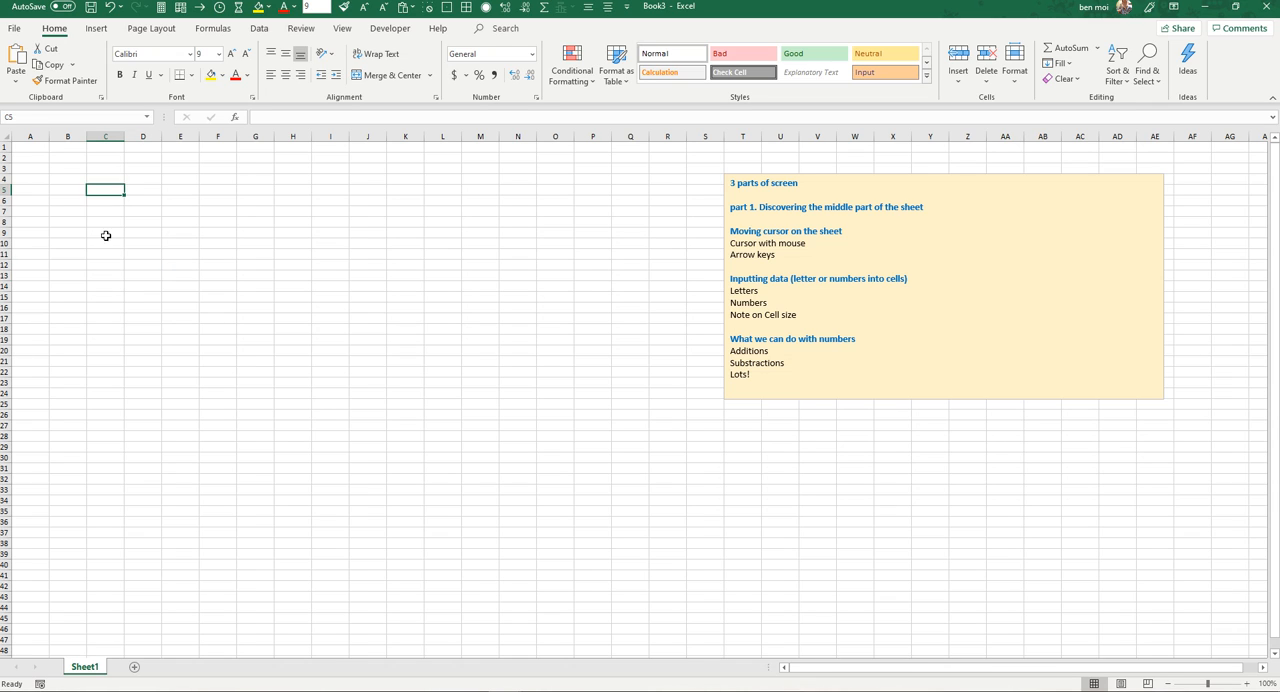
left_click(106, 244)
left_click(105, 288)
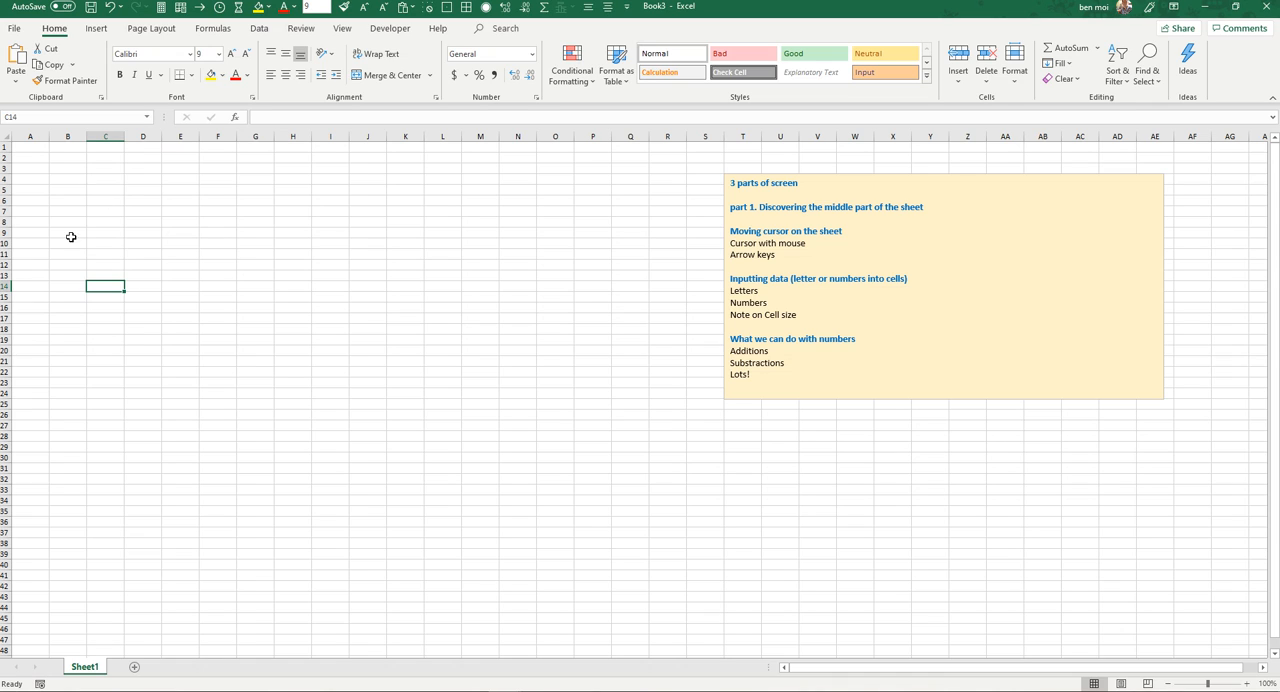
Step: Move the active cell up from C14 to C6, then select C10 and C5
key("Up")
key("Up")
key("Up")
key("Up")
key("Up")
key("Up")
key("Up")
key("Up")
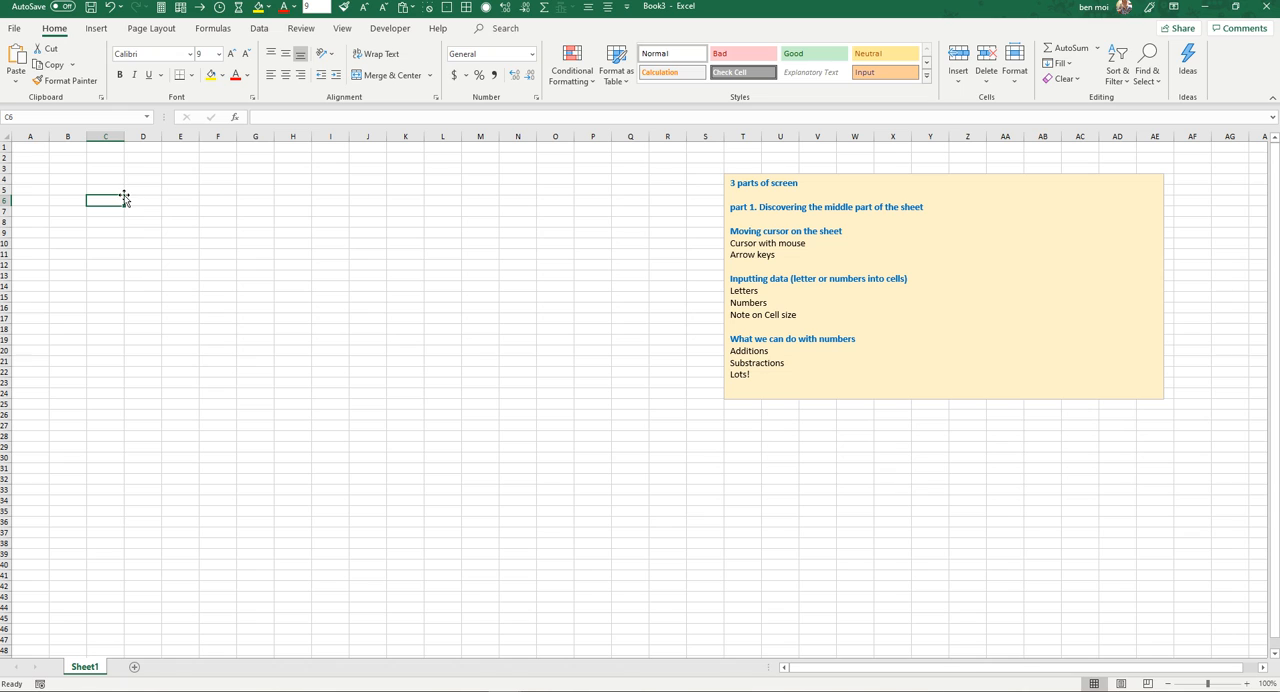
left_click(112, 241)
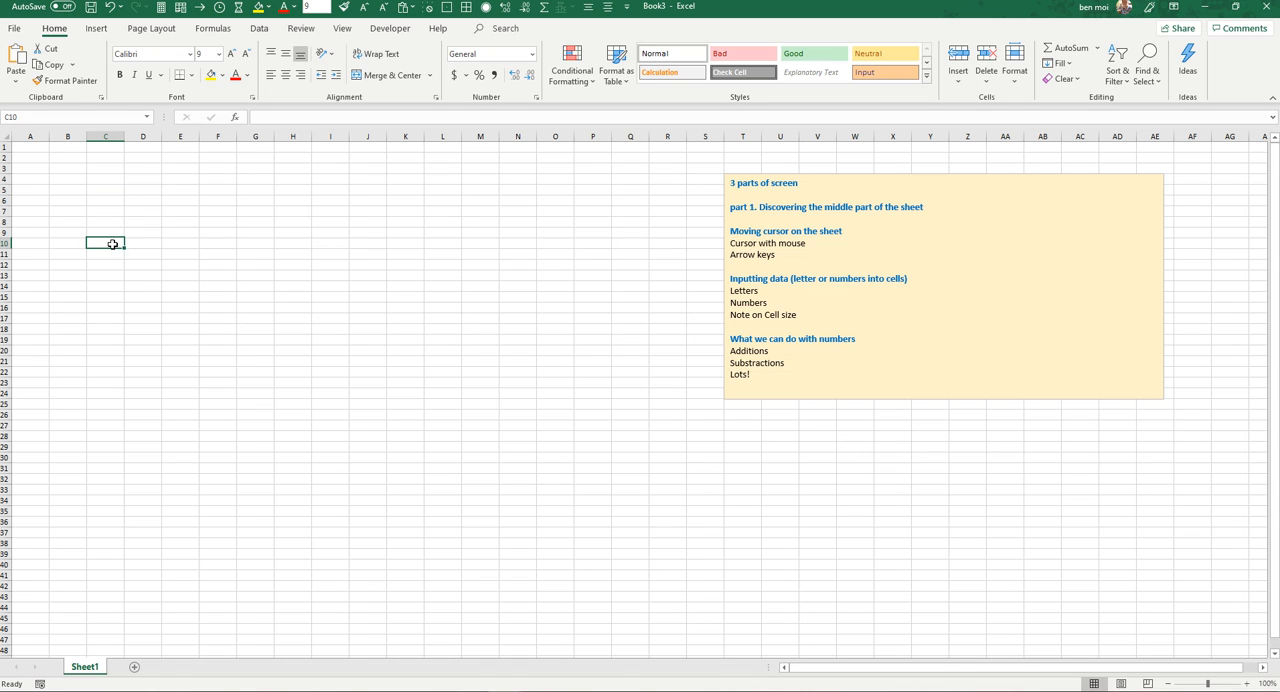
left_click(113, 192)
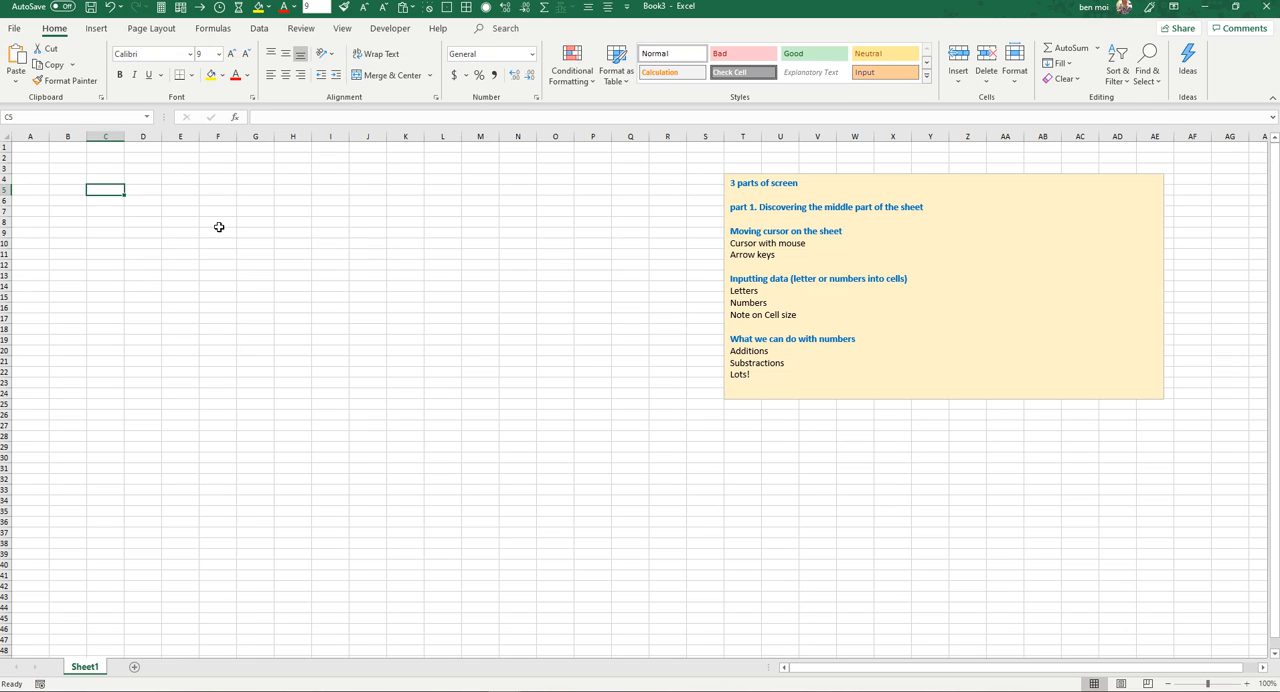
Step: Move the active cell from C7 across to F7, down to F10 and back to C10
left_click(122, 211)
key("Right")
key("Right")
key("Right")
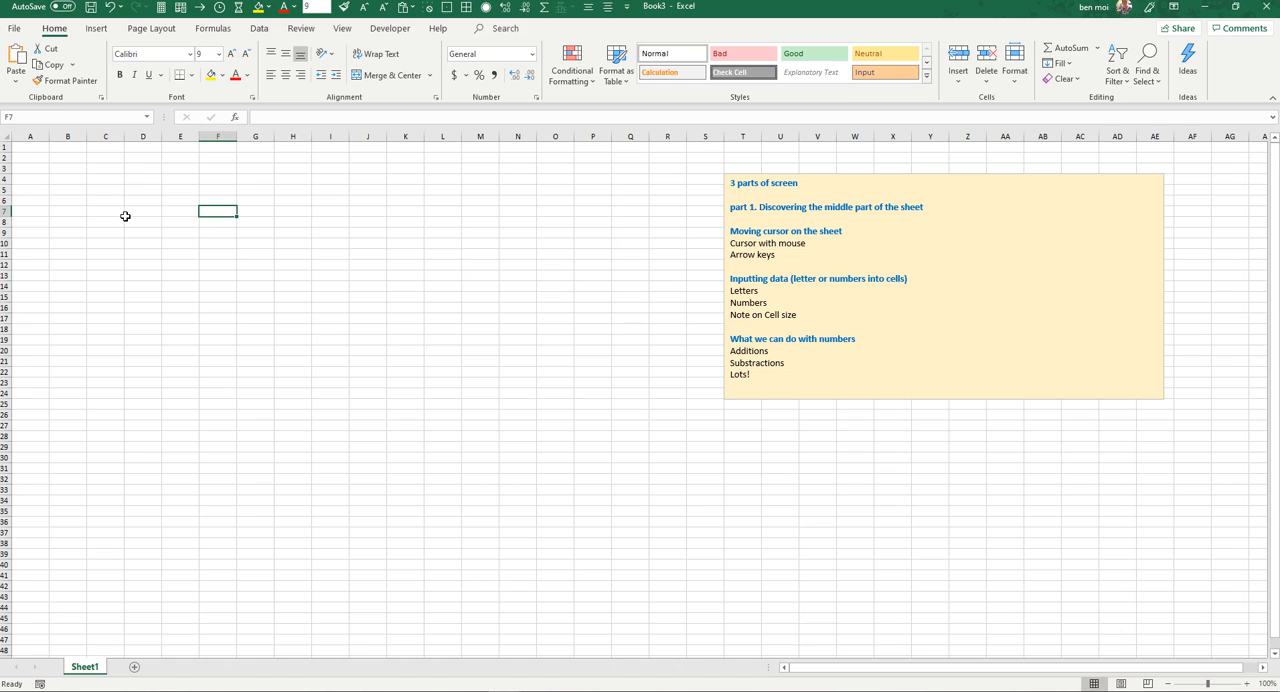
key("Down")
key("Down")
key("Down")
key("Left")
key("Left")
key("Left")
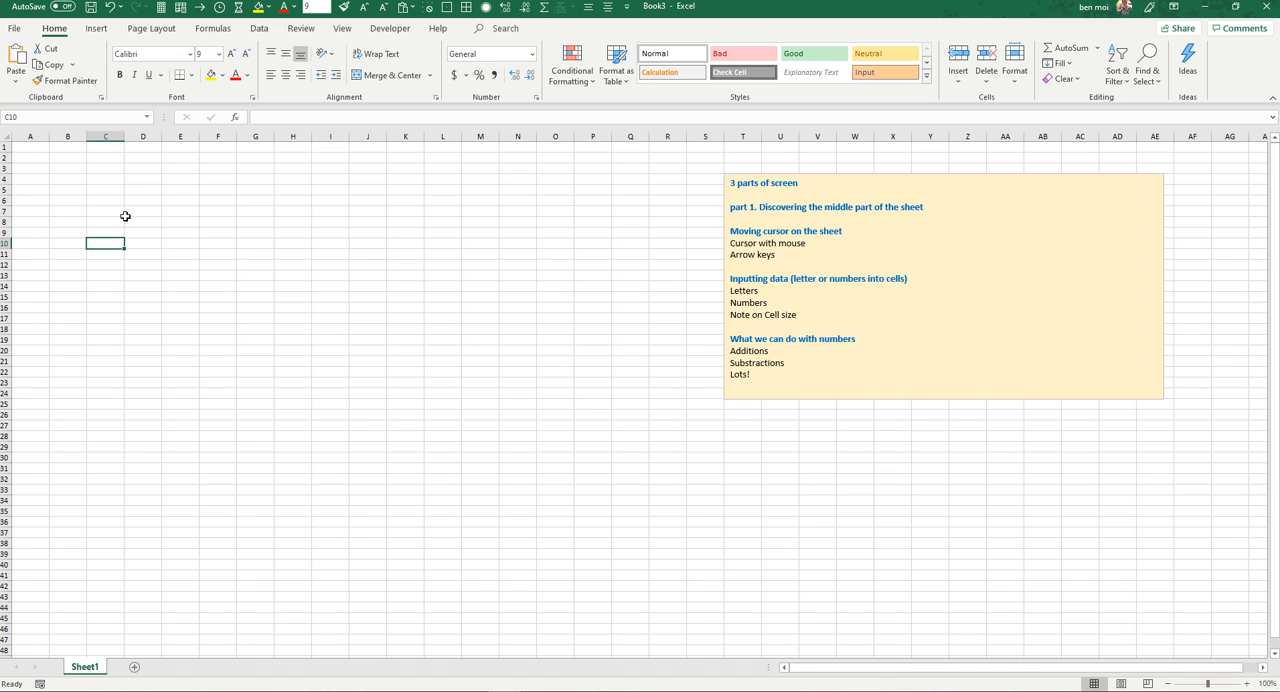
Step: Move the active cell further up column C, then select F5
key("Up")
key("Up")
key("Up")
key("Up")
key("Up")
key("Up")
left_click(216, 190)
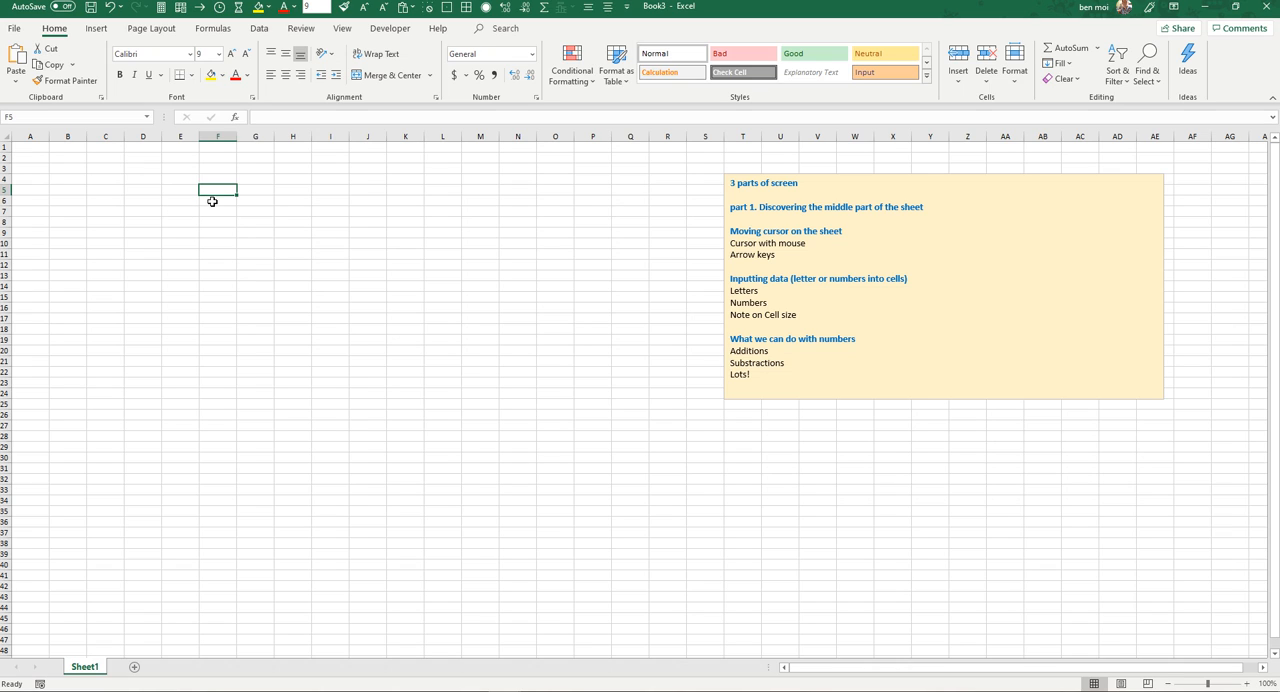
Step: Enter the word Hello in cell J6
left_click_drag(360, 192, 369, 205)
left_click(369, 204)
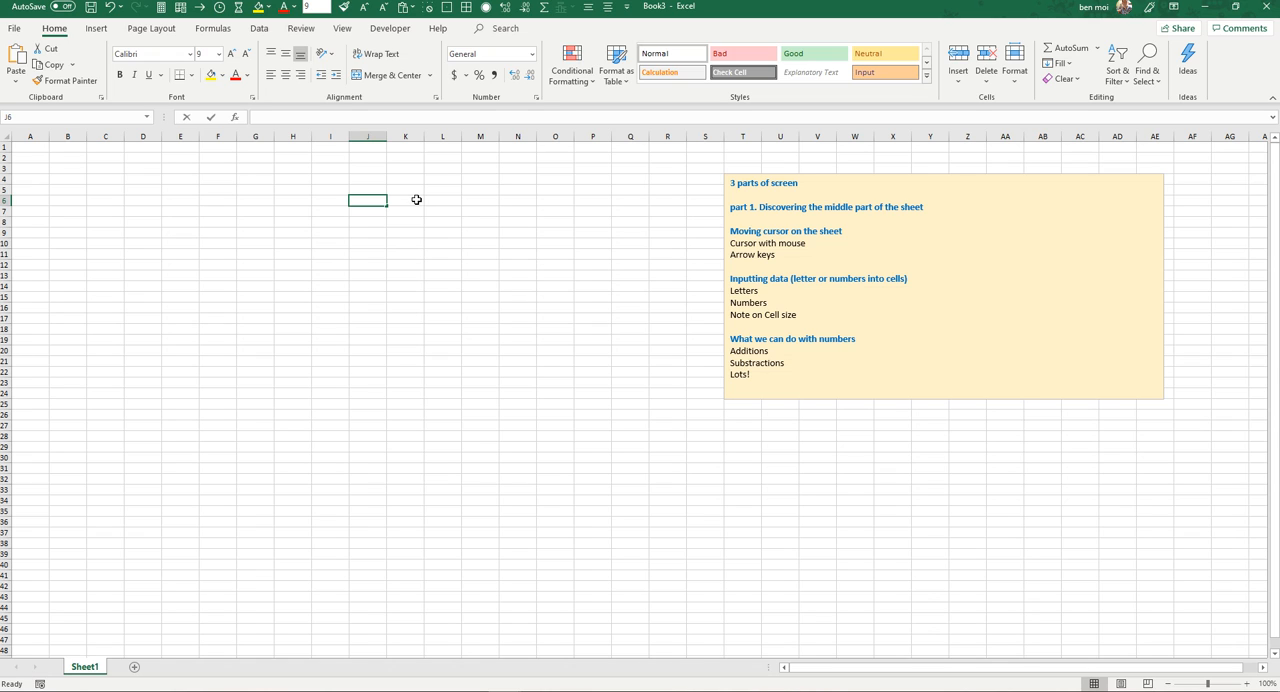
type("H")
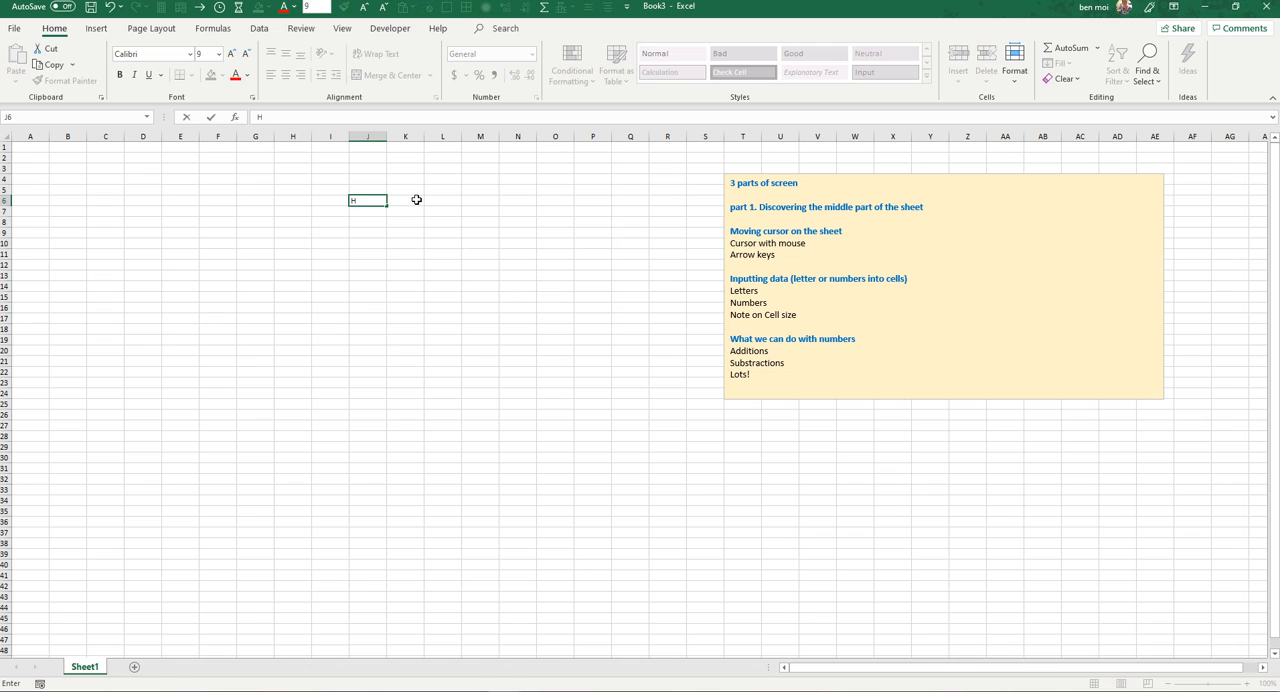
type("ello")
key("Return")
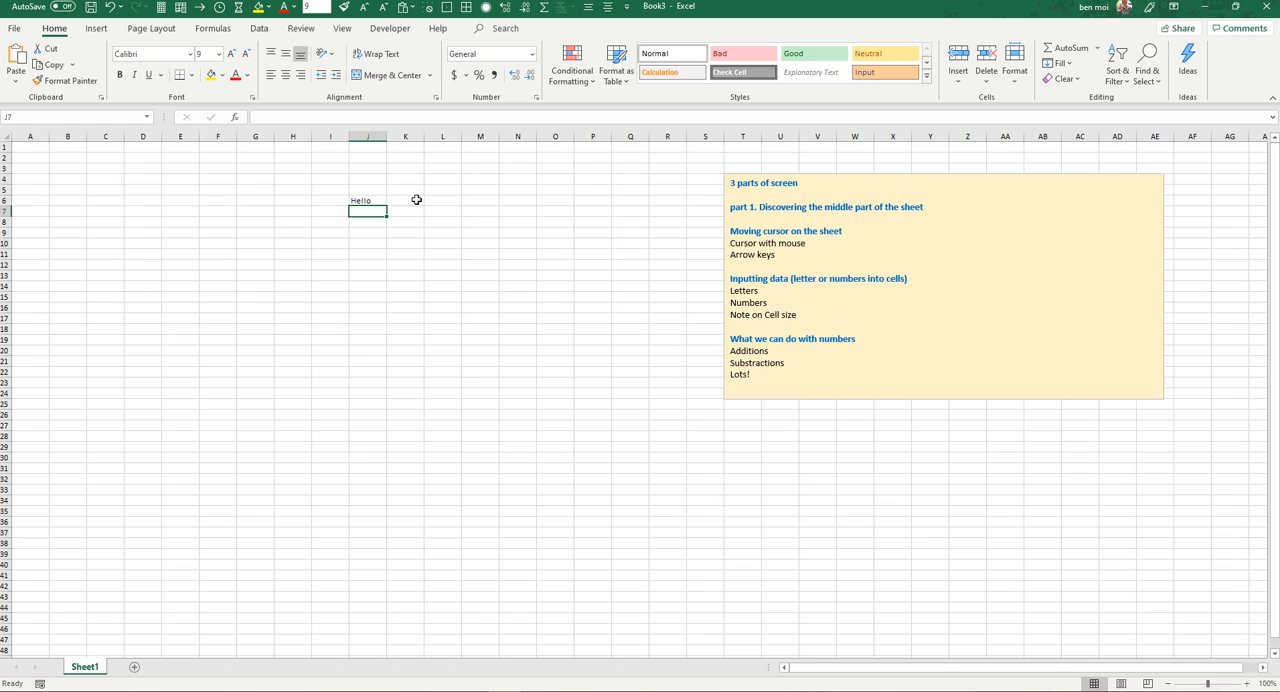
Step: Enter the word Hello in cell J10
left_click(369, 244)
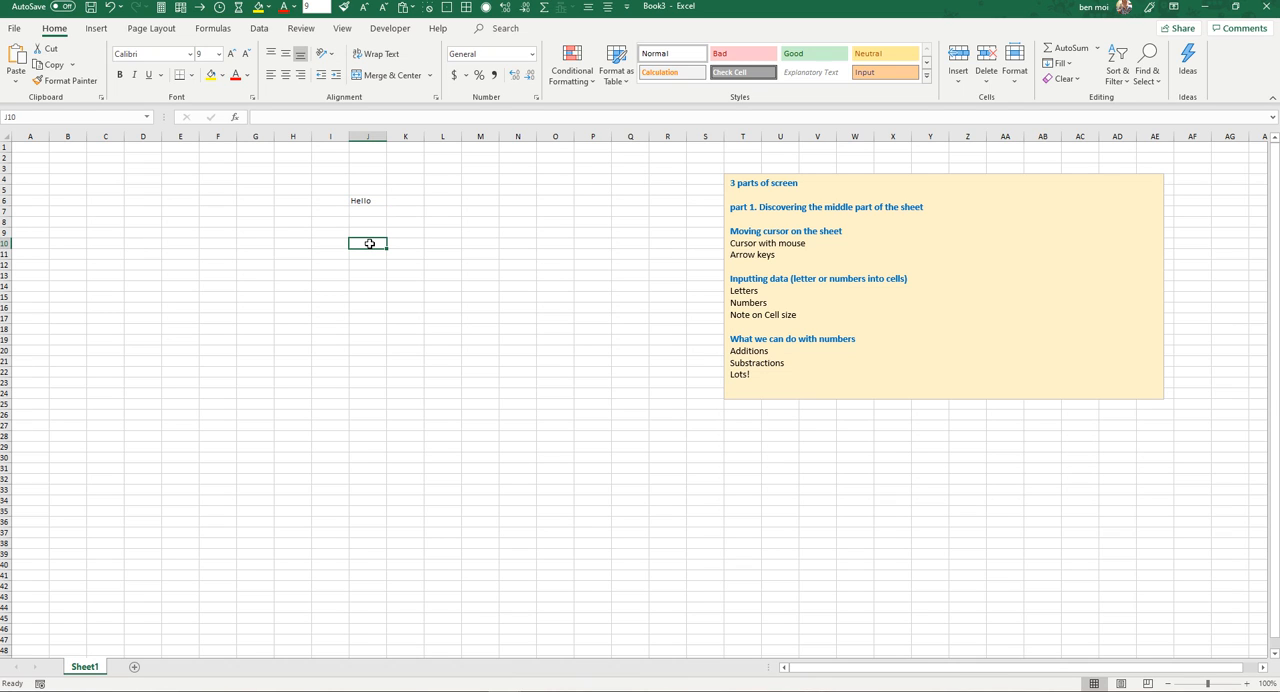
type("H")
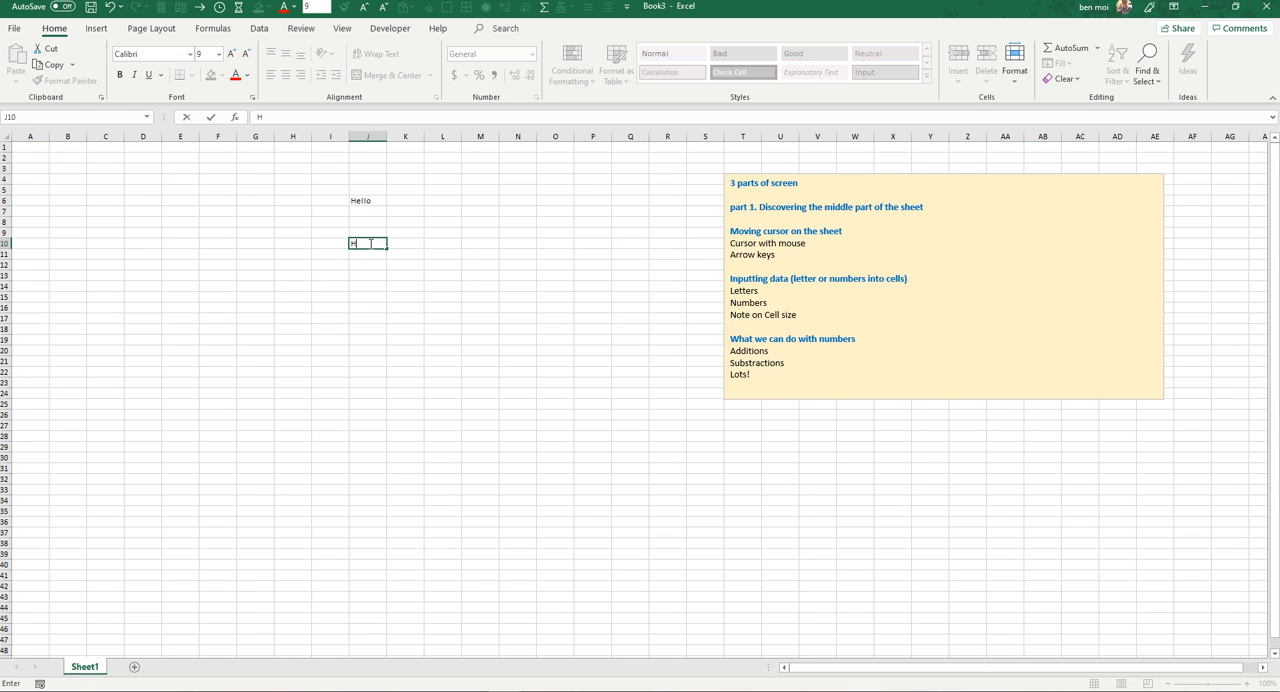
type("ello")
key("Return")
Step: Move the active cell down to J13, back up to row 6 and across to C6
key("Down")
key("Down")
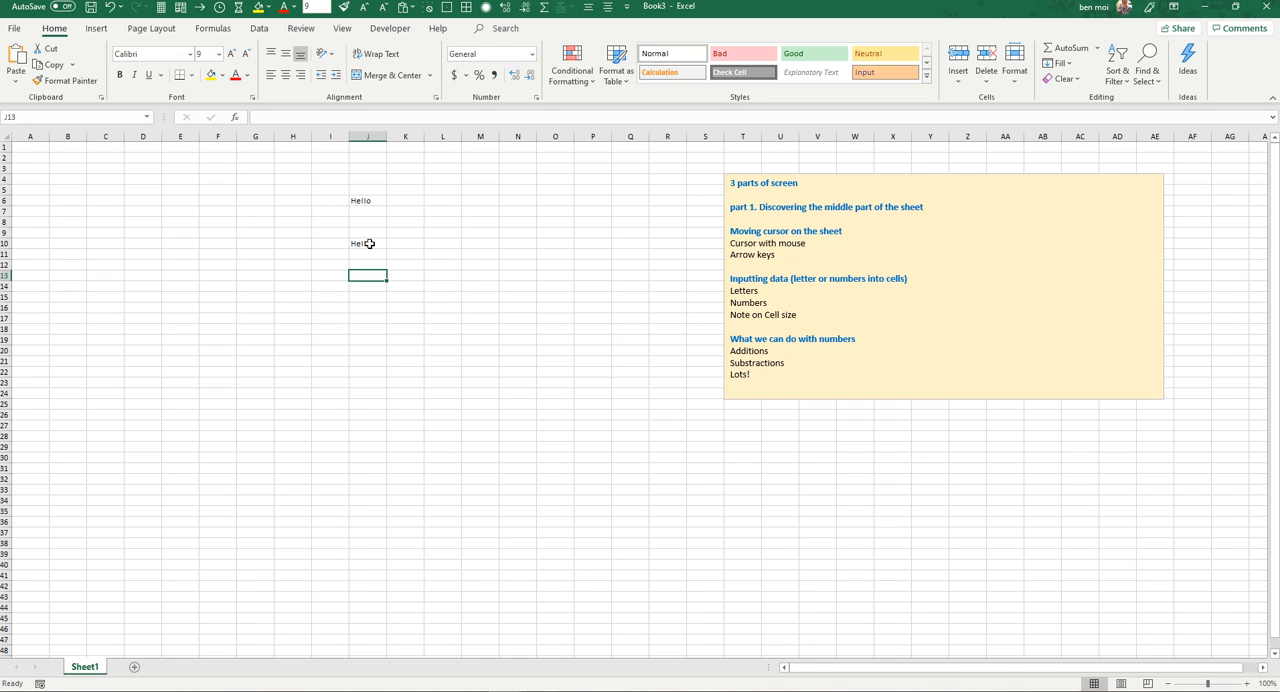
key("Up")
key("Up")
key("Up")
key("Up")
key("Up")
key("Up")
key("Up")
key("Left")
key("Left")
key("Left")
key("Left")
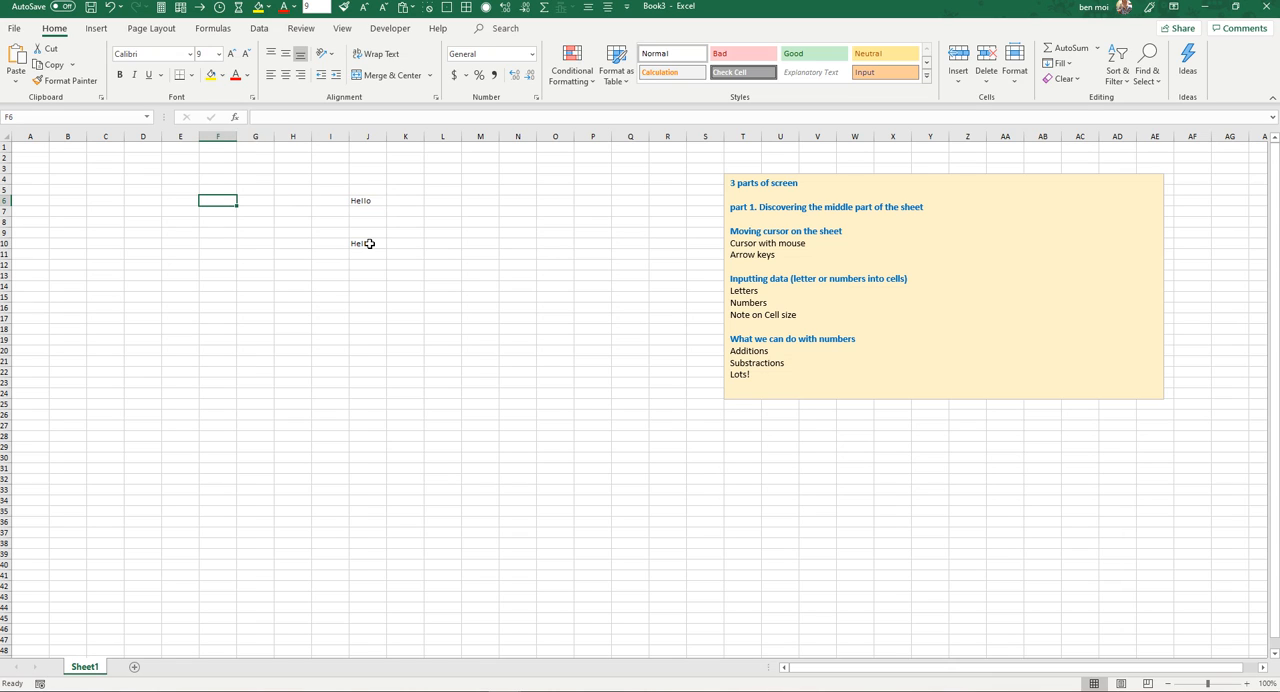
key("Left")
key("Left")
key("Left")
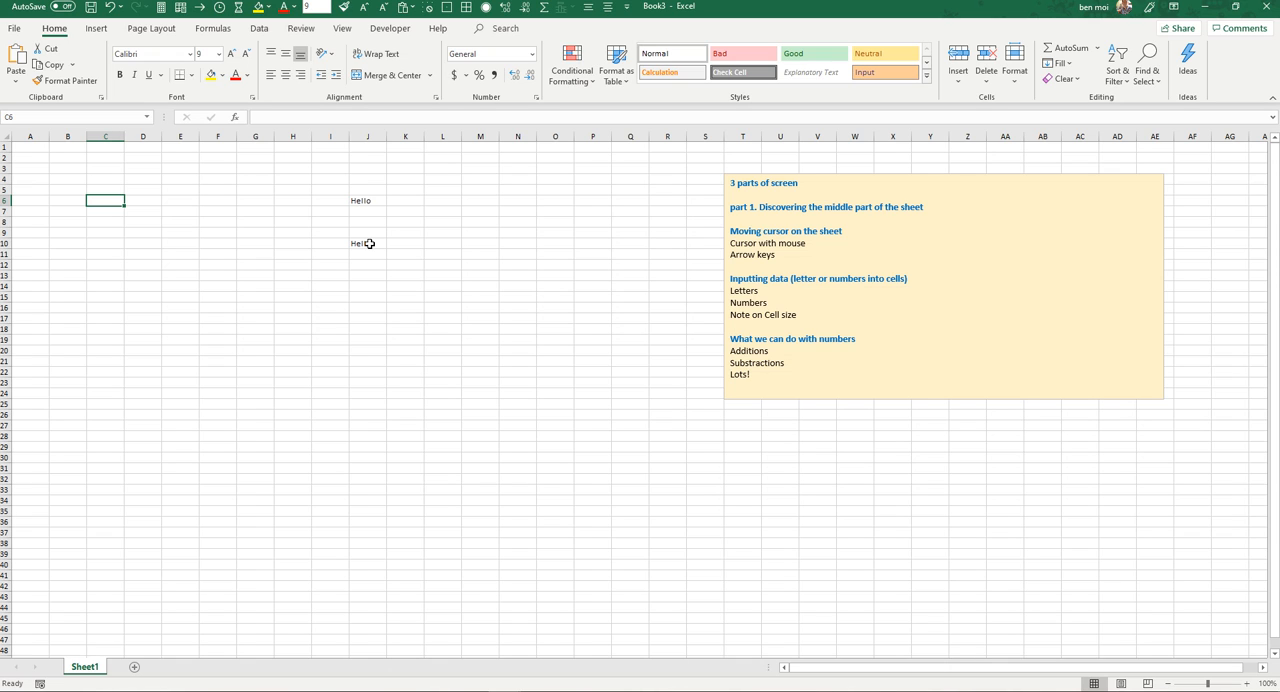
Step: Enter the text "Go shopping" in cell C6, recheck that cell and return to C7
type("Go s")
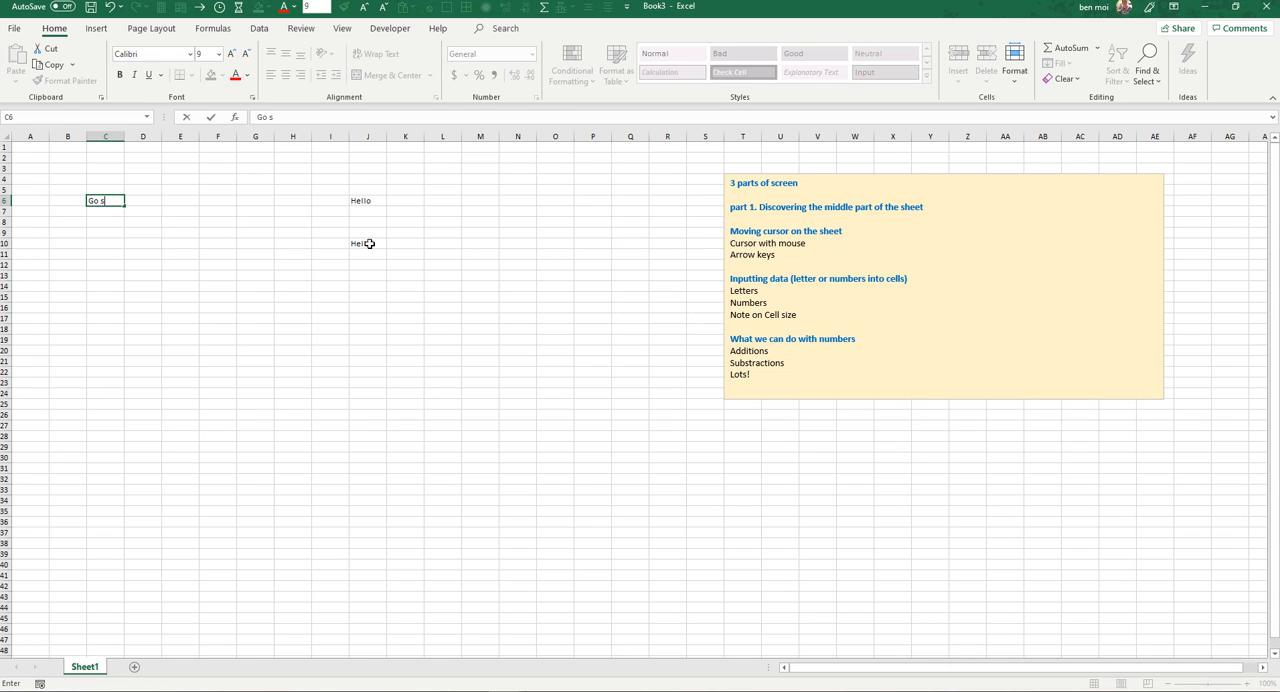
type("hopping")
key("Return")
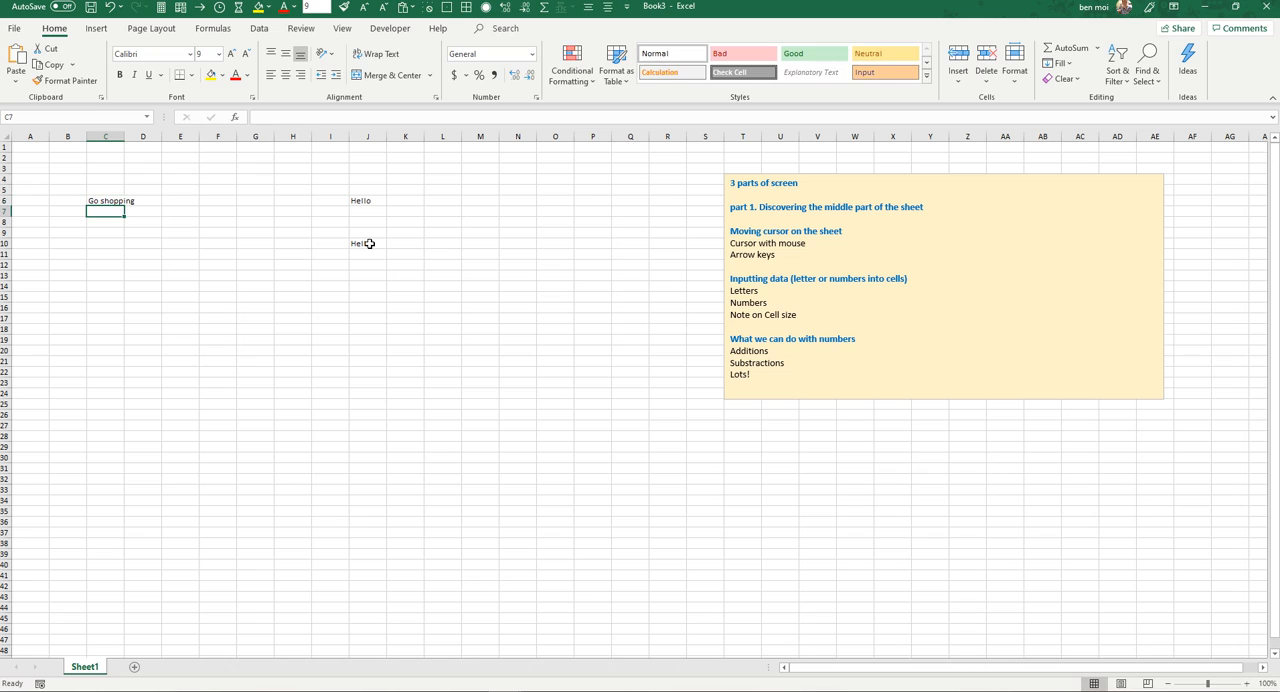
key("Up")
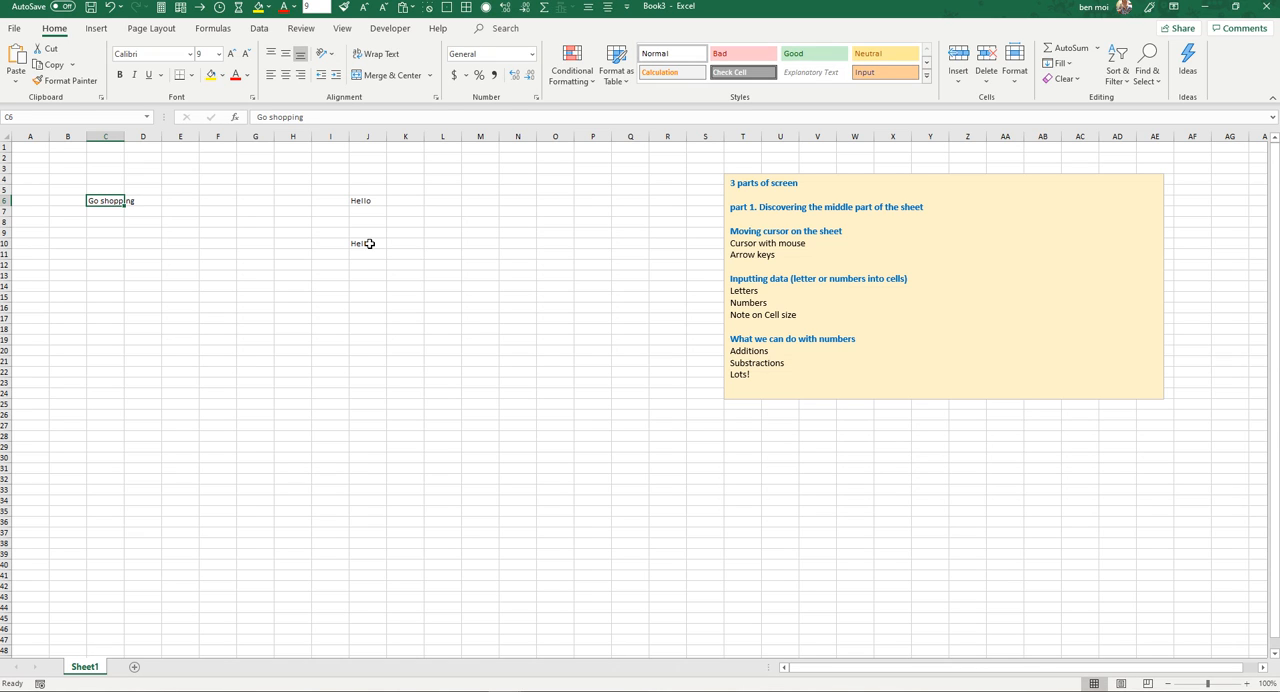
key("Down")
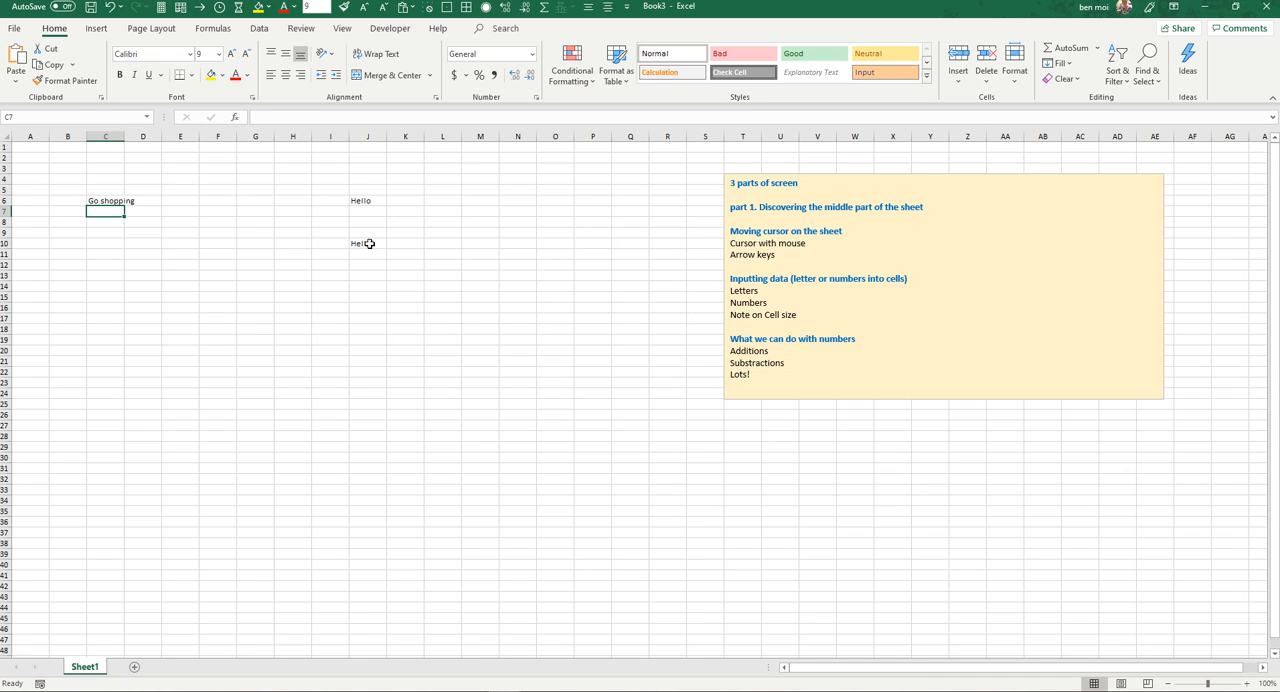
Step: Enter "Plan holidays" in C7 and "review work to do list" in C8
type("Plan ho")
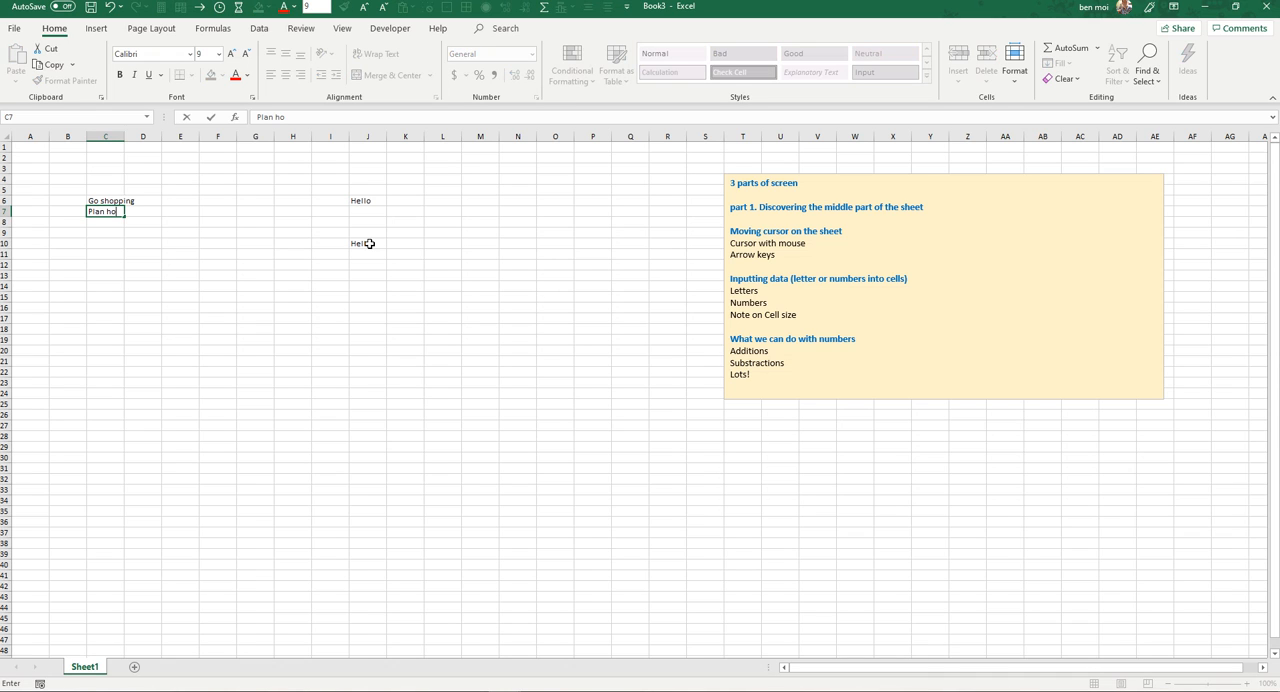
type("lidays")
key("Return")
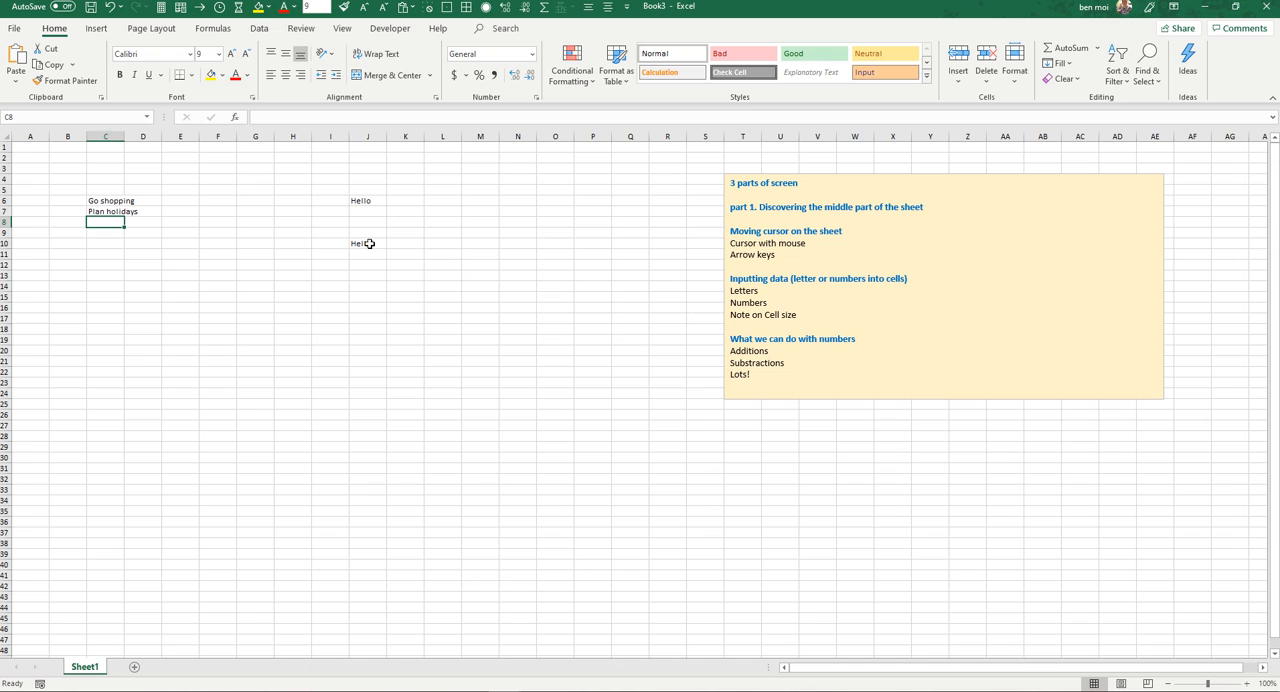
type("review")
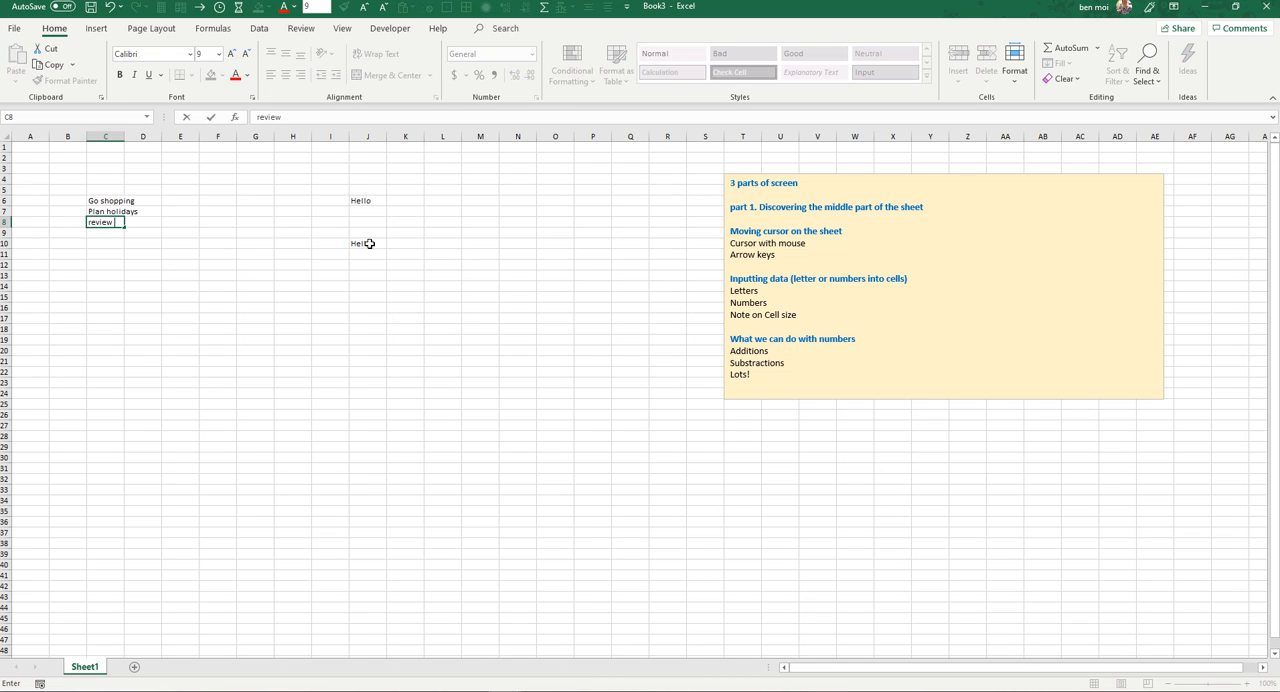
type(" work to do list")
key("Return")
Step: Select the three text entries in C6:C8, then move through them individually and finish on C6
key("Up")
key("Up")
key("Up")
key("shift+Down")
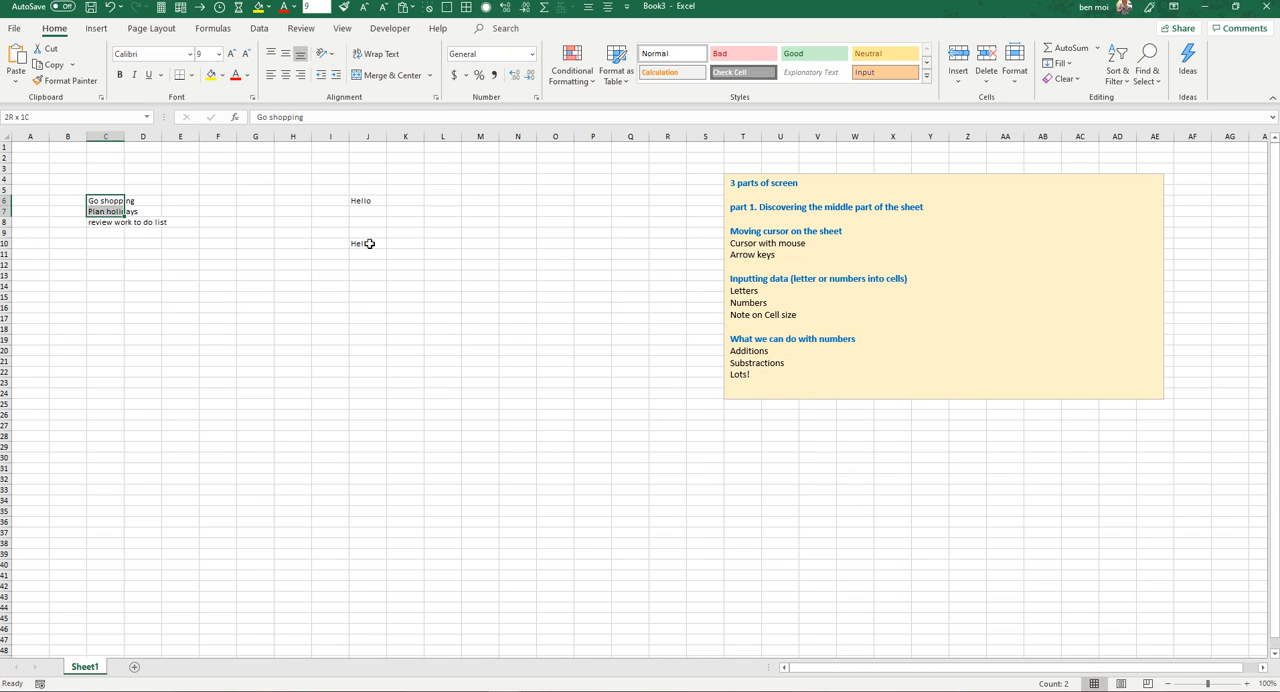
key("shift+Down")
key("Down")
key("Down")
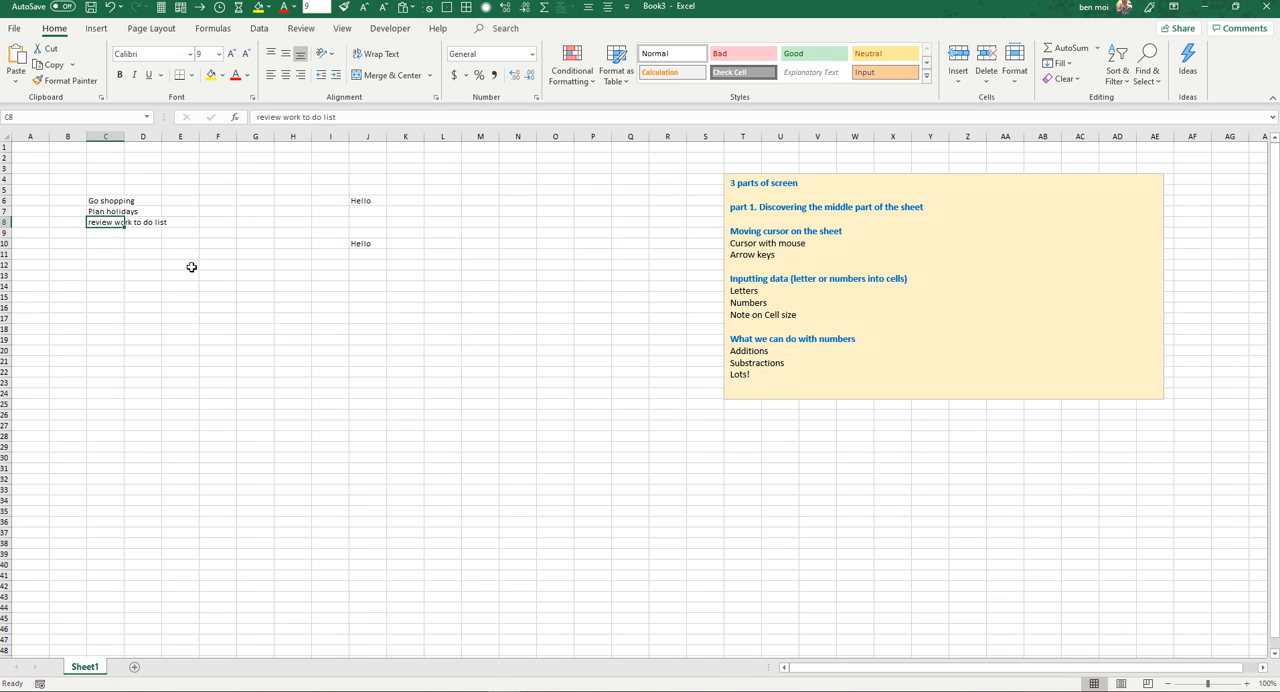
key("Up")
key("Up")
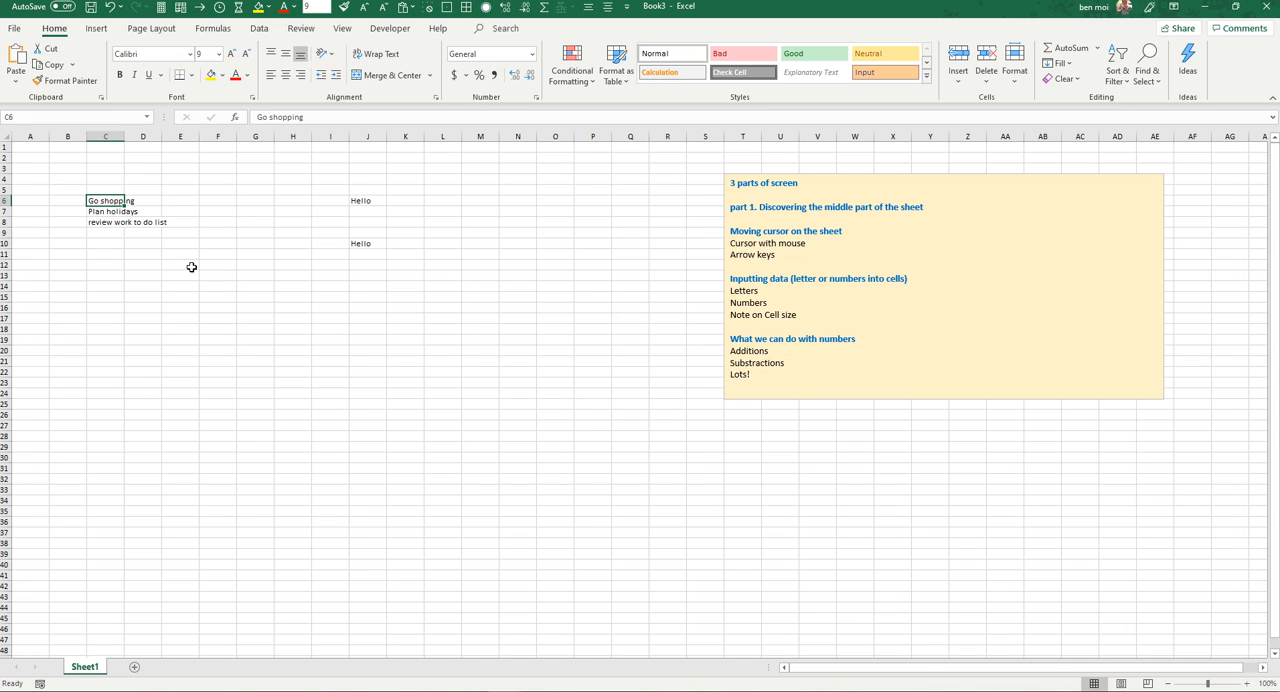
Step: Enter the numbers 10, 20 and 30 in cells C10, C11 and C12
left_click(103, 242)
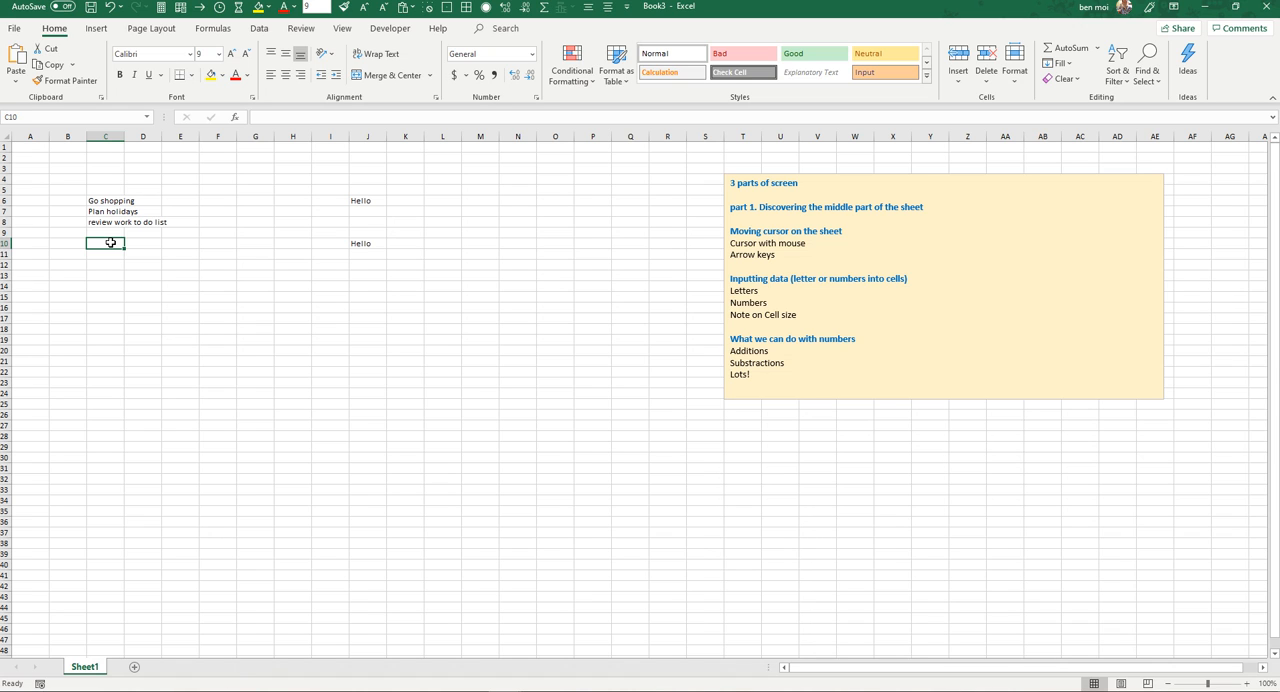
type("10")
key("Return")
type("20")
key("Return")
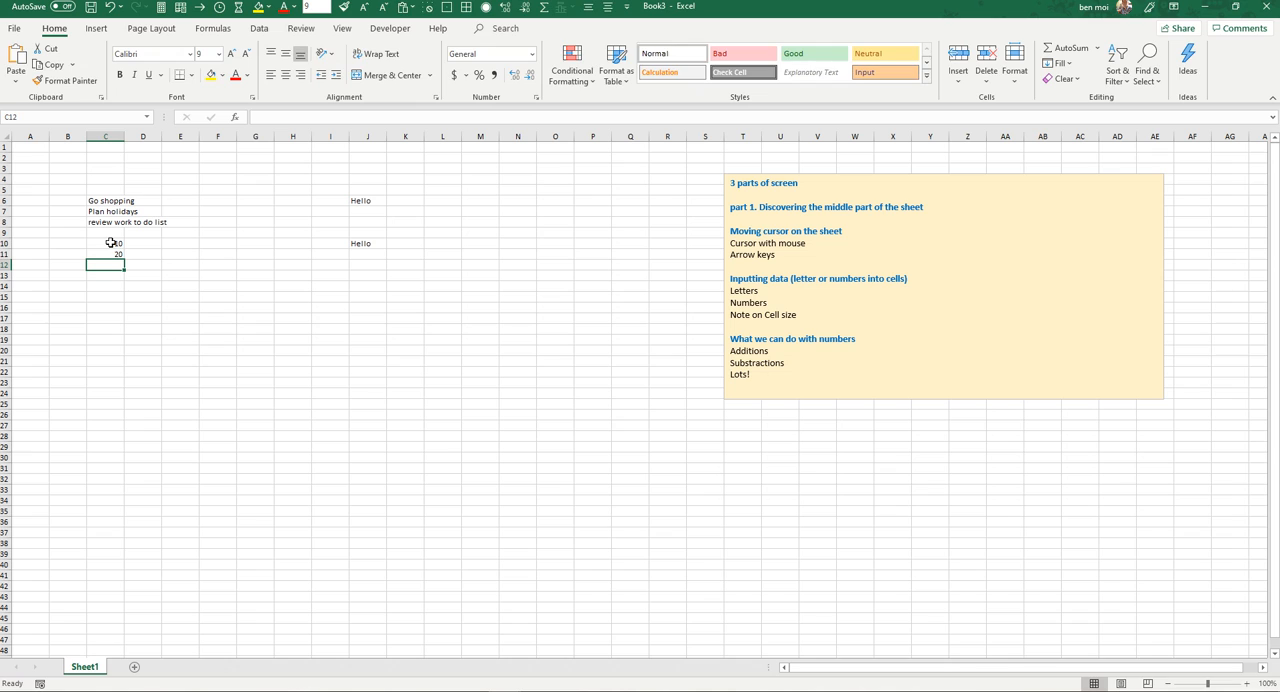
type("30")
key("ctrl+Return")
Step: Move the active cell right along row 12 to column J, up to row 6 and back across to C6
key("Right")
key("Right")
key("Right")
key("Right")
key("Right")
key("Right")
key("Right")
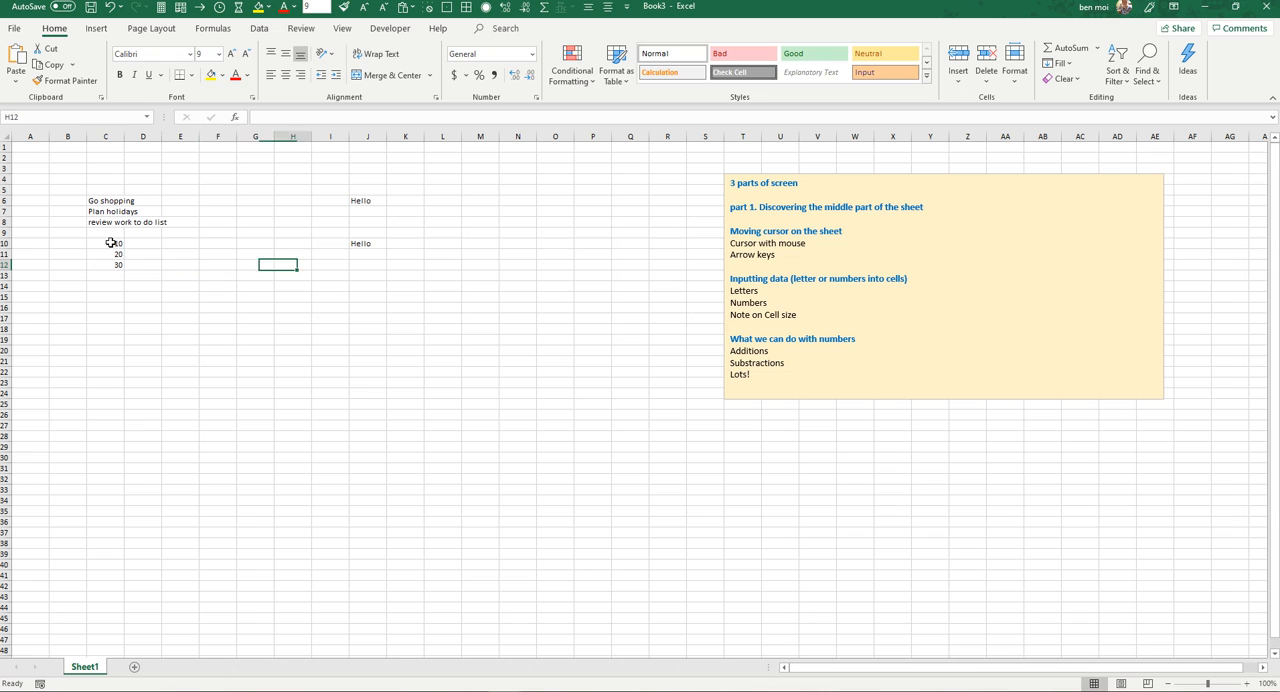
key("Up")
key("Up")
key("Up")
key("Up")
key("Up")
key("Up")
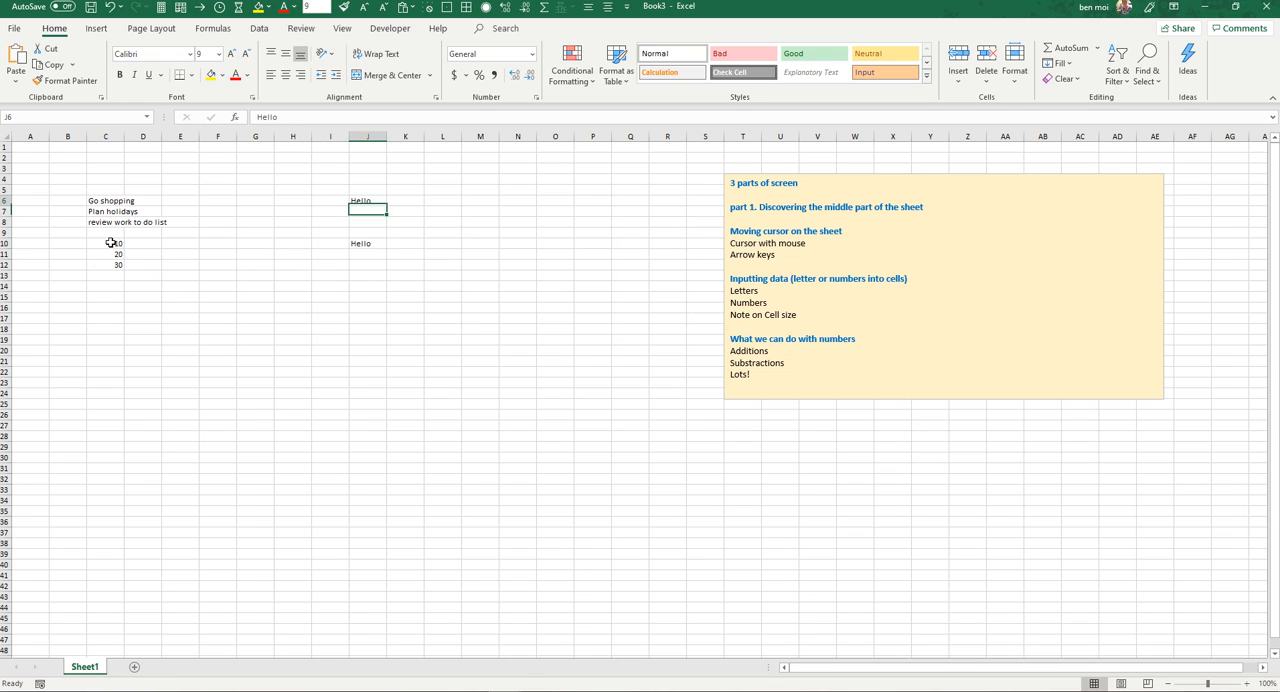
key("Left")
key("Left")
key("Left")
key("Left")
key("Left")
key("Left")
key("Left")
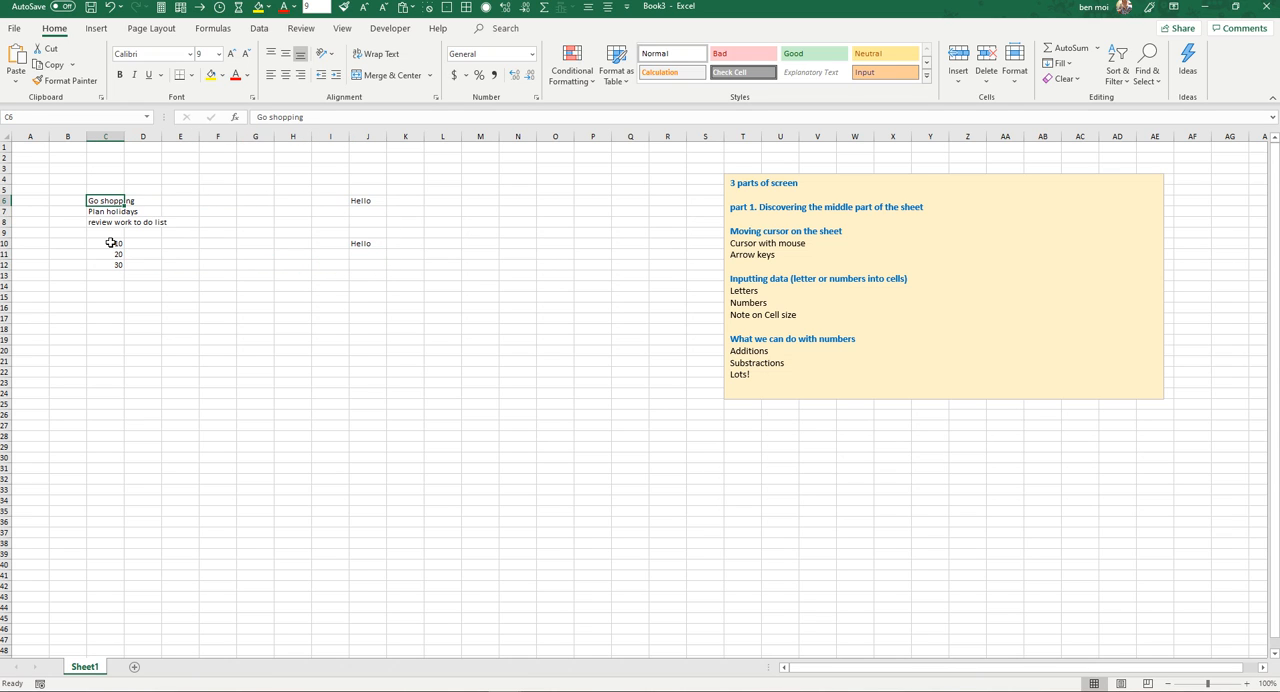
Step: Delete the word Hello from cells J6 and J10
key("Right")
key("Right")
key("Right")
key("Right")
key("Right")
key("Right")
key("Right")
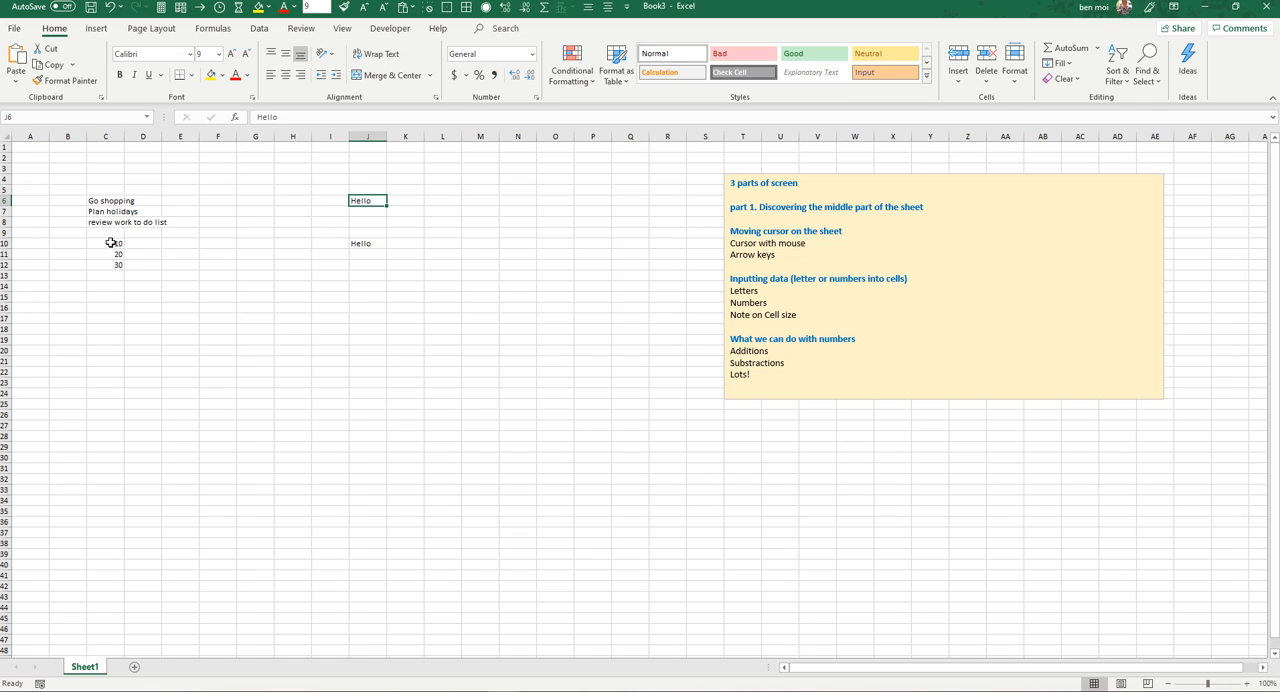
key("Delete")
key("Down")
key("Down")
key("Down")
key("Down")
key("Delete")
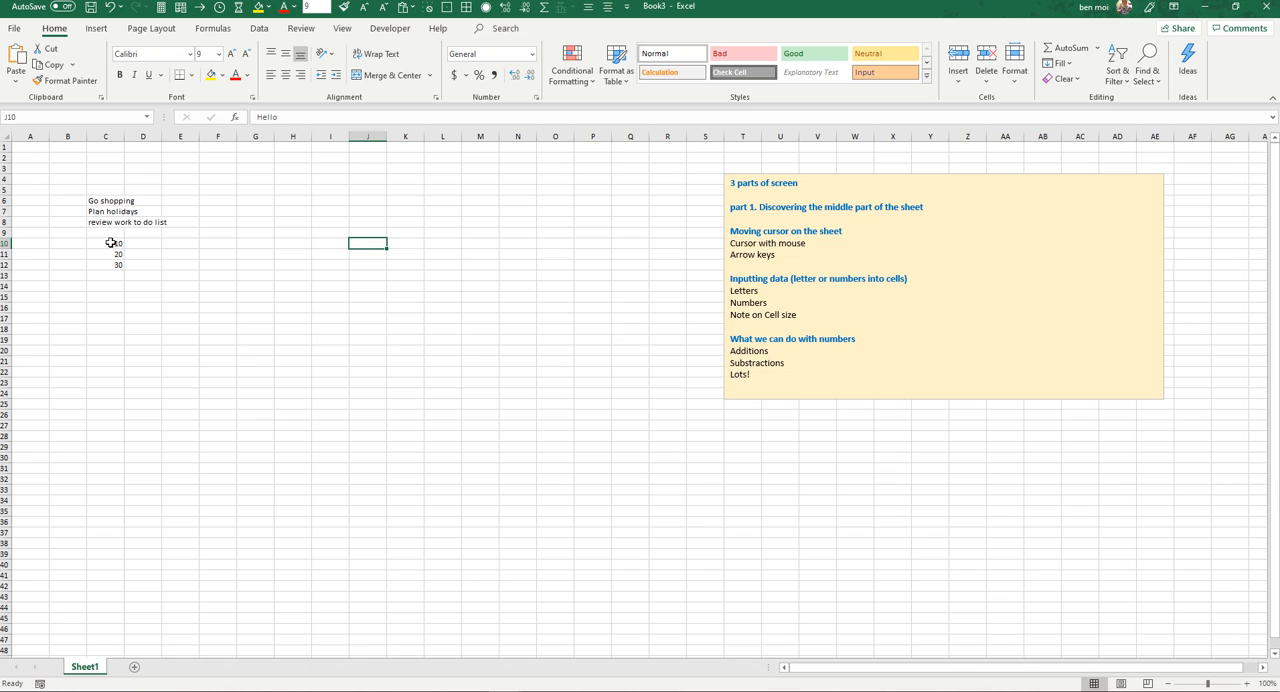
Step: Move the active cell left along row 10 to C10, then up column C to C6
key("Left")
key("Left")
key("Left")
key("Left")
key("Left")
key("Left")
key("Left")
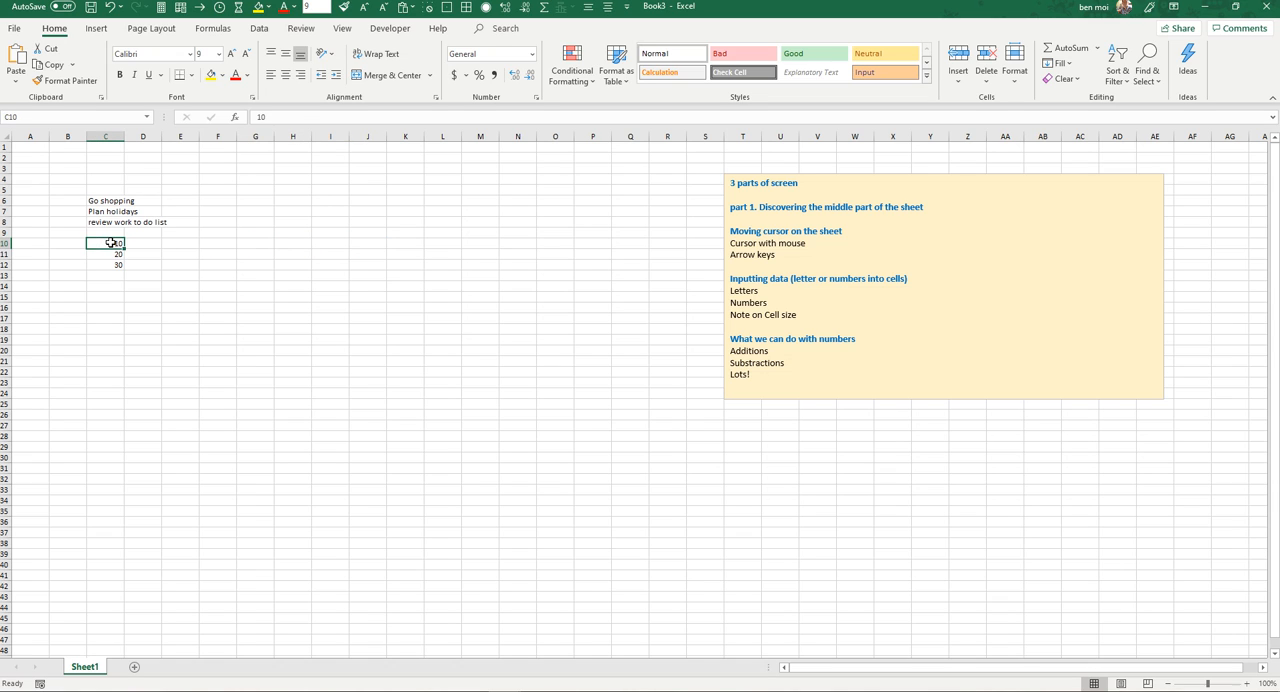
key("Up")
key("Up")
key("Up")
key("Up")
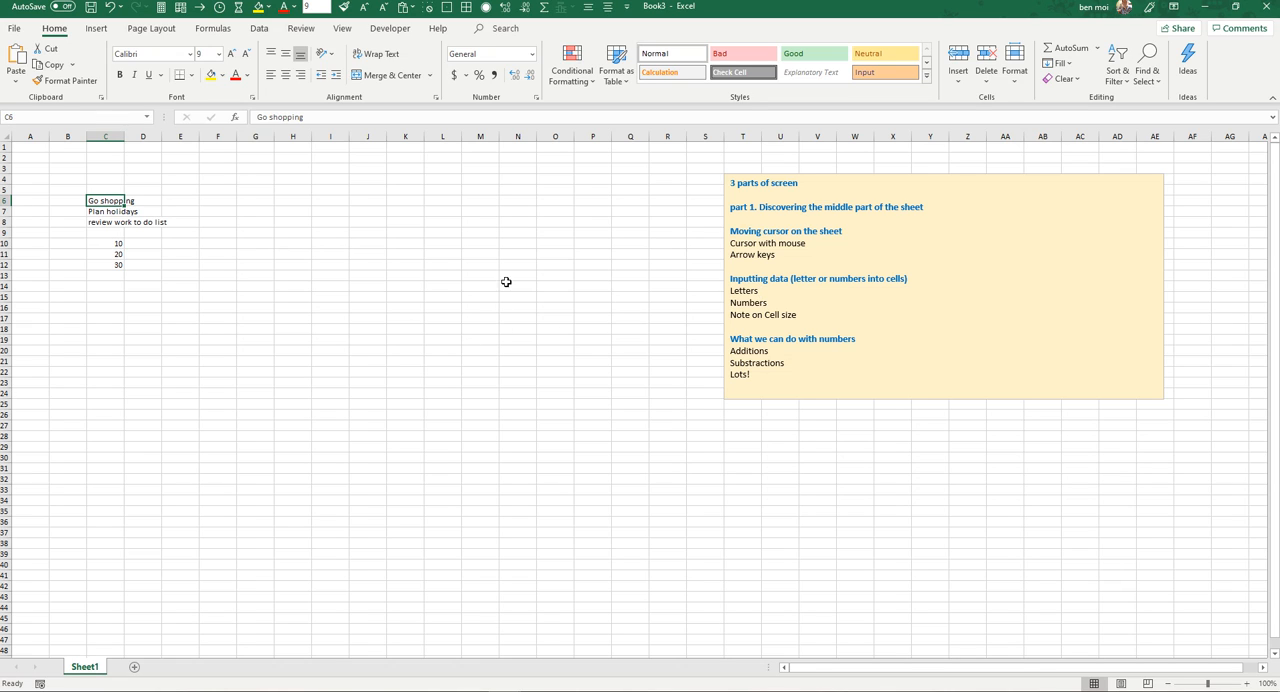
Step: Widen column C so that the longest text entry fits inside its cell with a little spare room
left_click(803, 316)
left_click(139, 285)
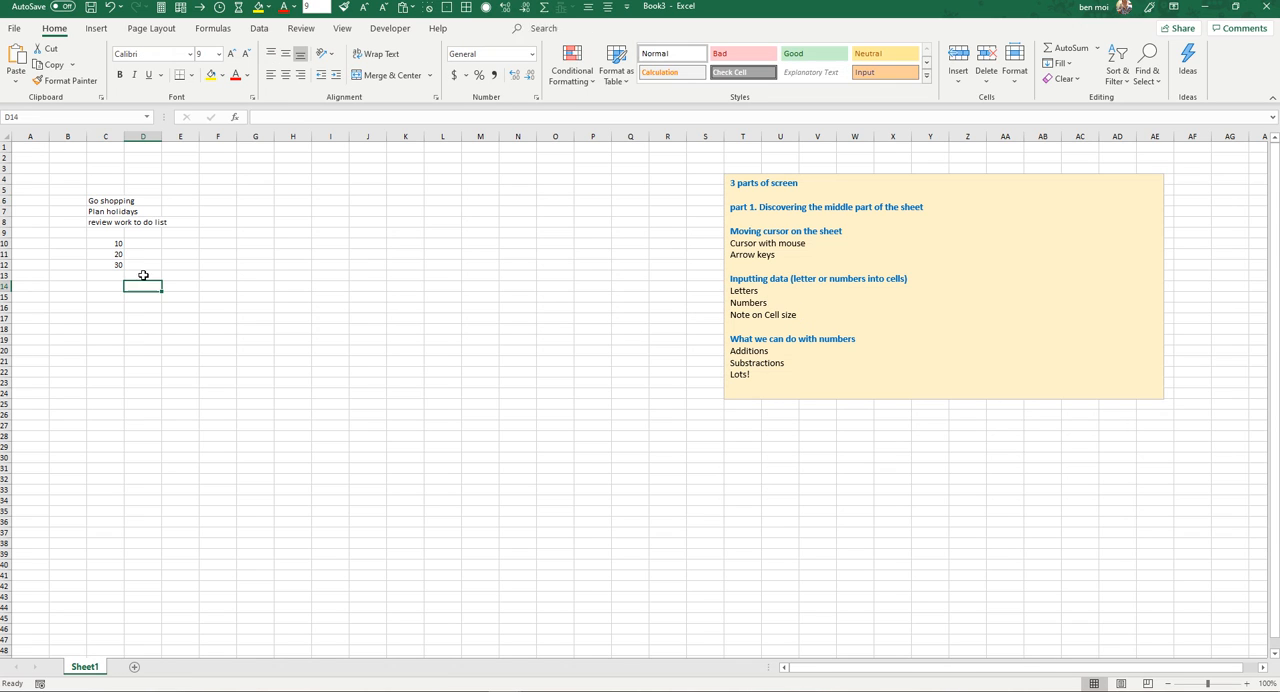
left_click(118, 201)
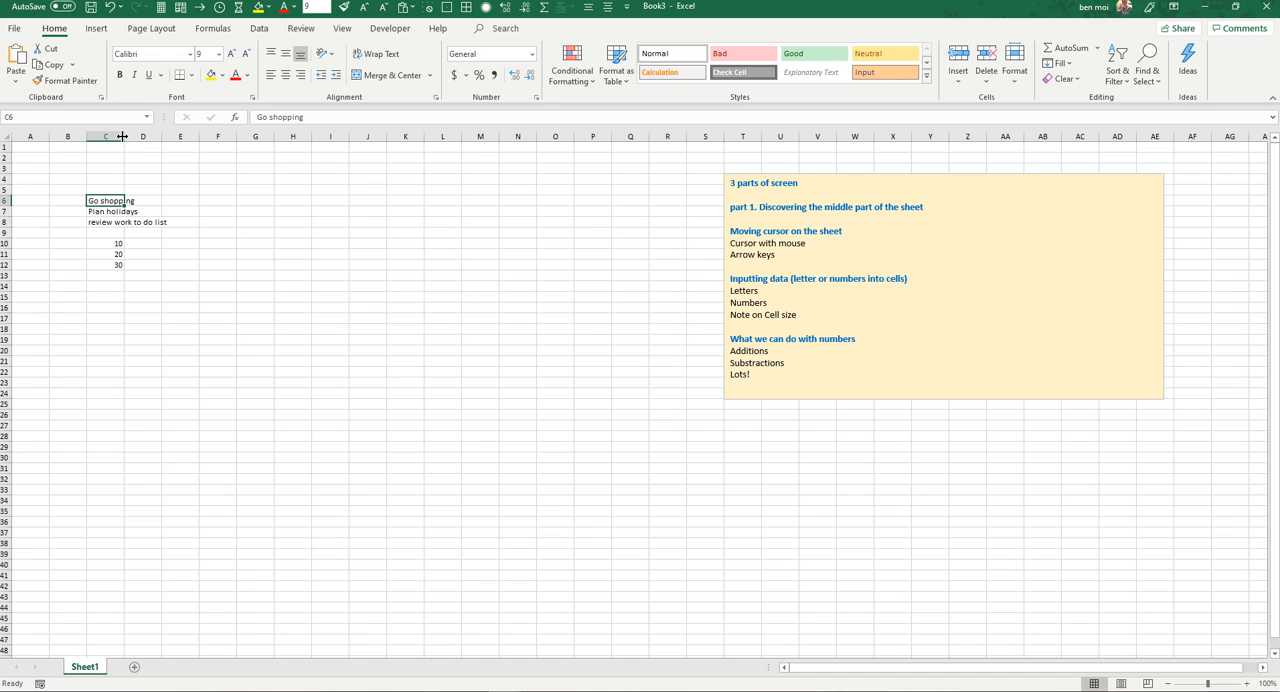
left_click_drag(123, 136, 174, 136)
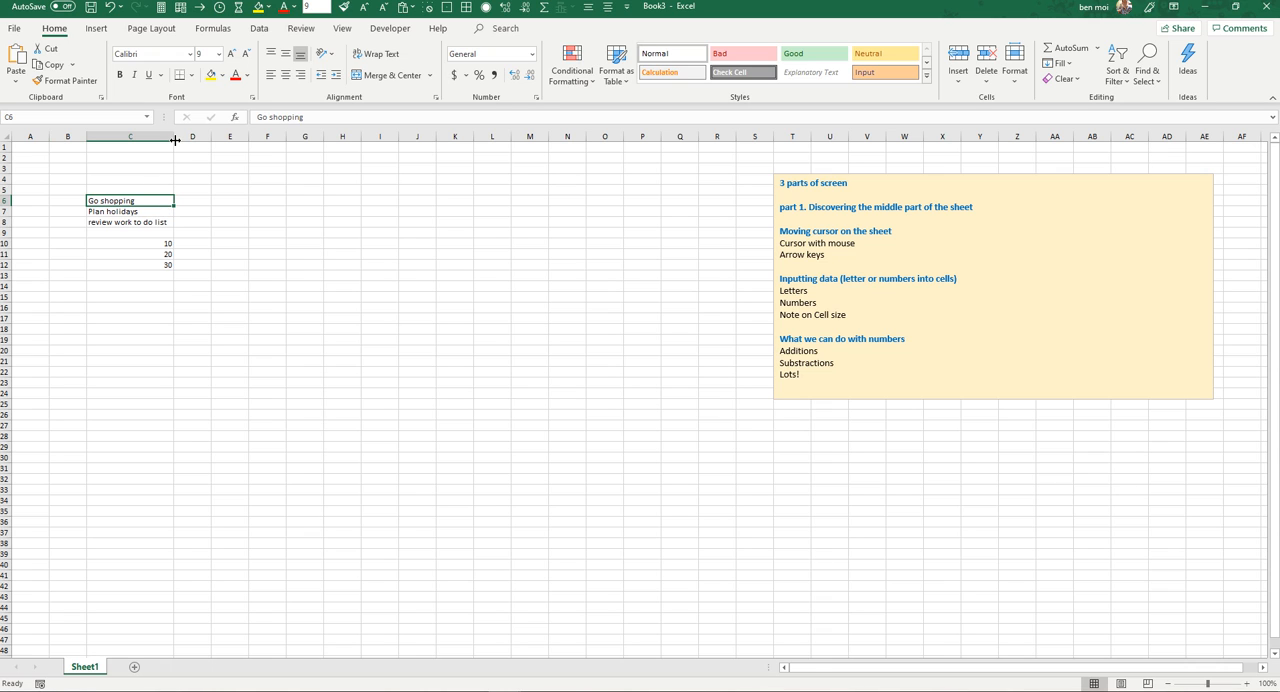
mouse_move(174, 140)
left_mouse_down()
mouse_move(220, 140)
mouse_move(153, 140)
mouse_move(177, 140)
left_mouse_up()
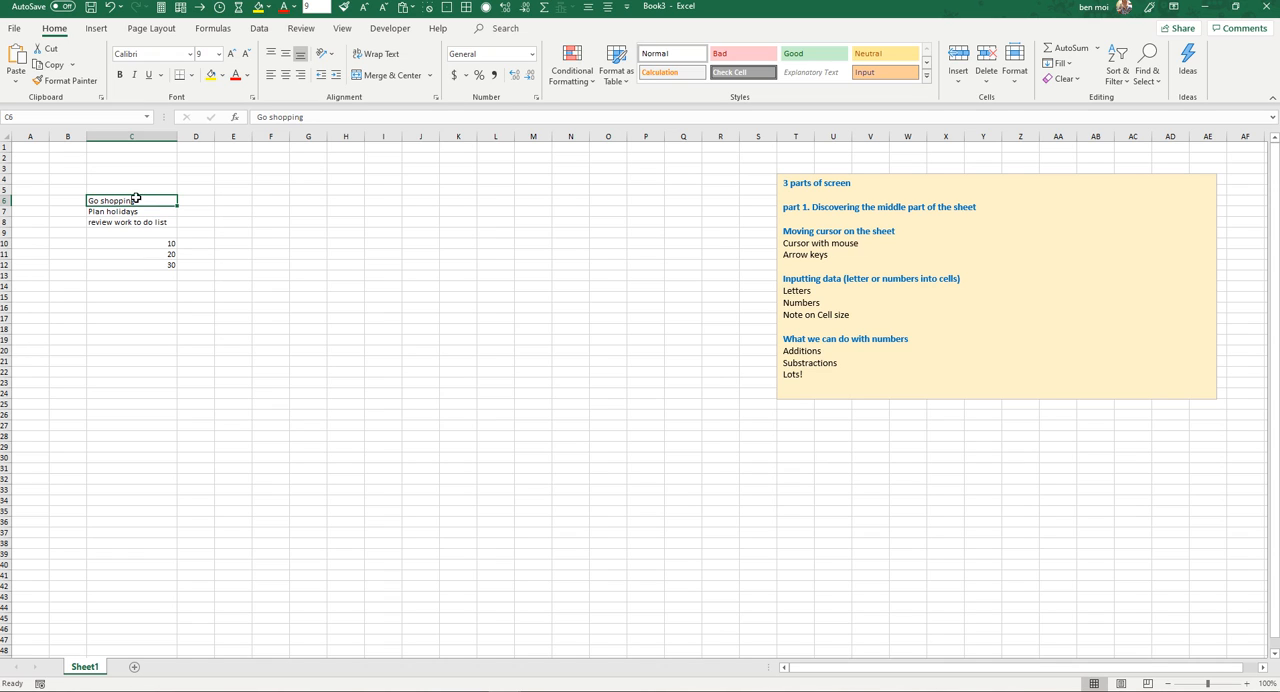
Step: Highlight the range C6:C12, then C6:C14, to review the contents of the widened column
left_click_drag(140, 199, 146, 263)
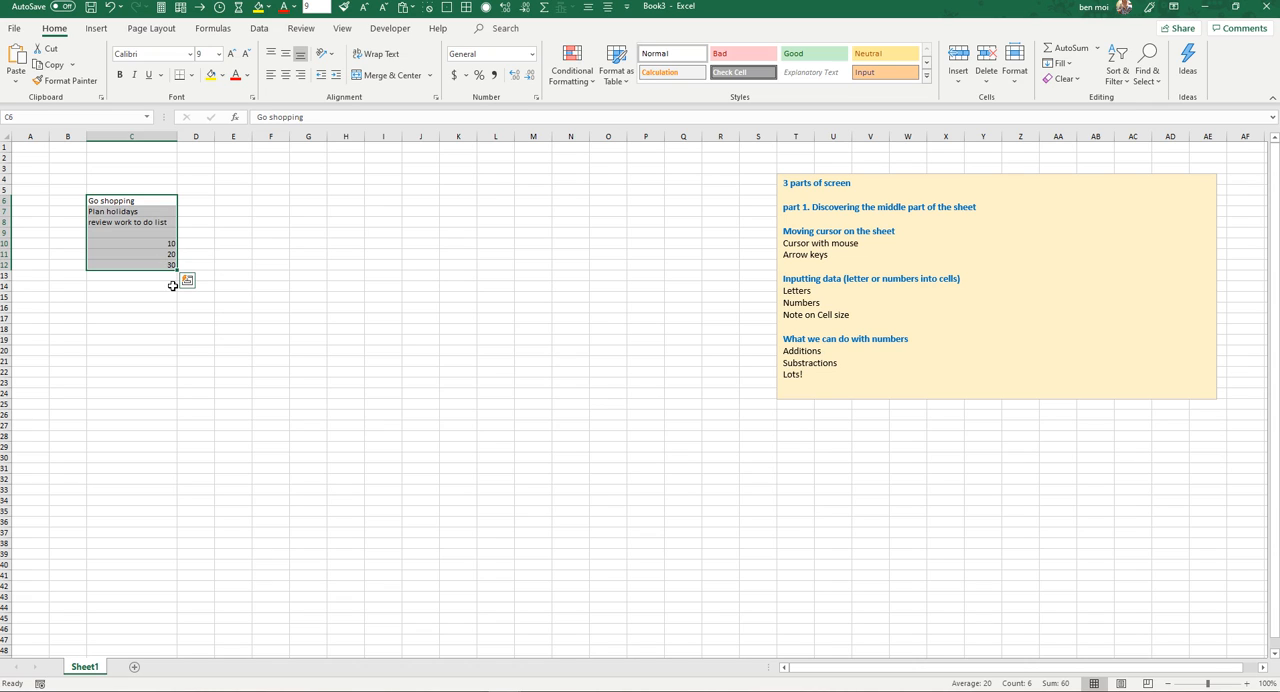
left_click(170, 287)
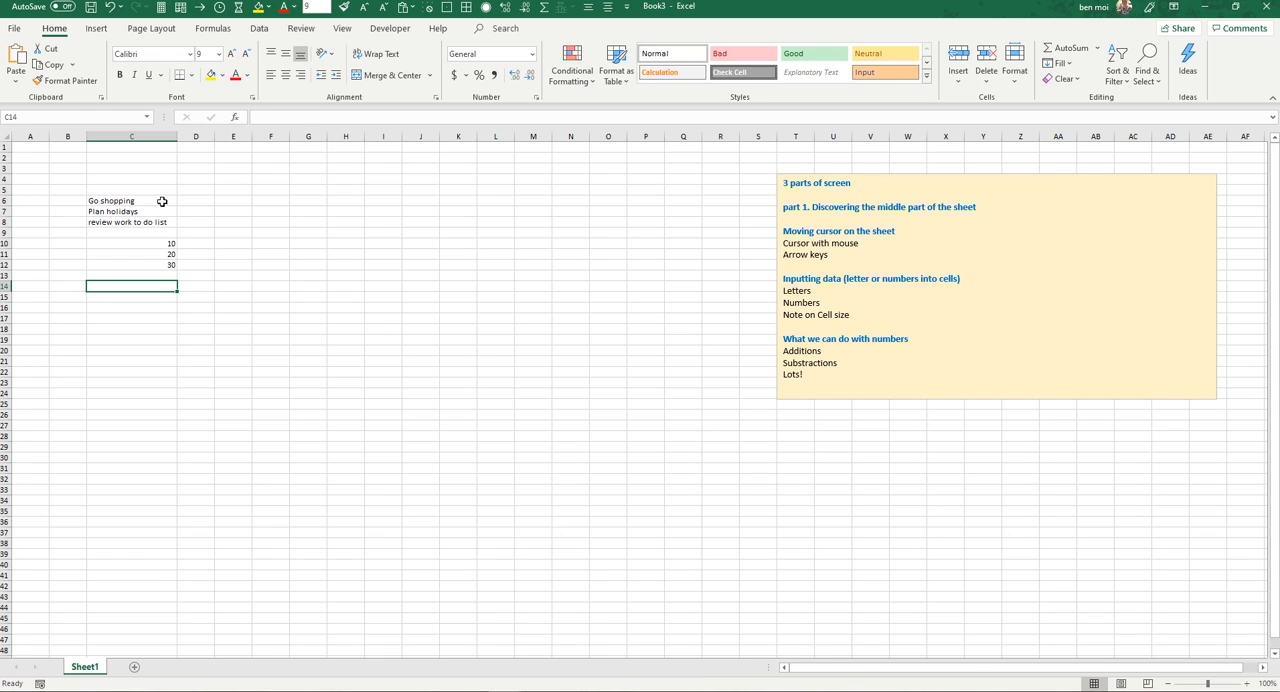
left_click_drag(163, 201, 159, 285)
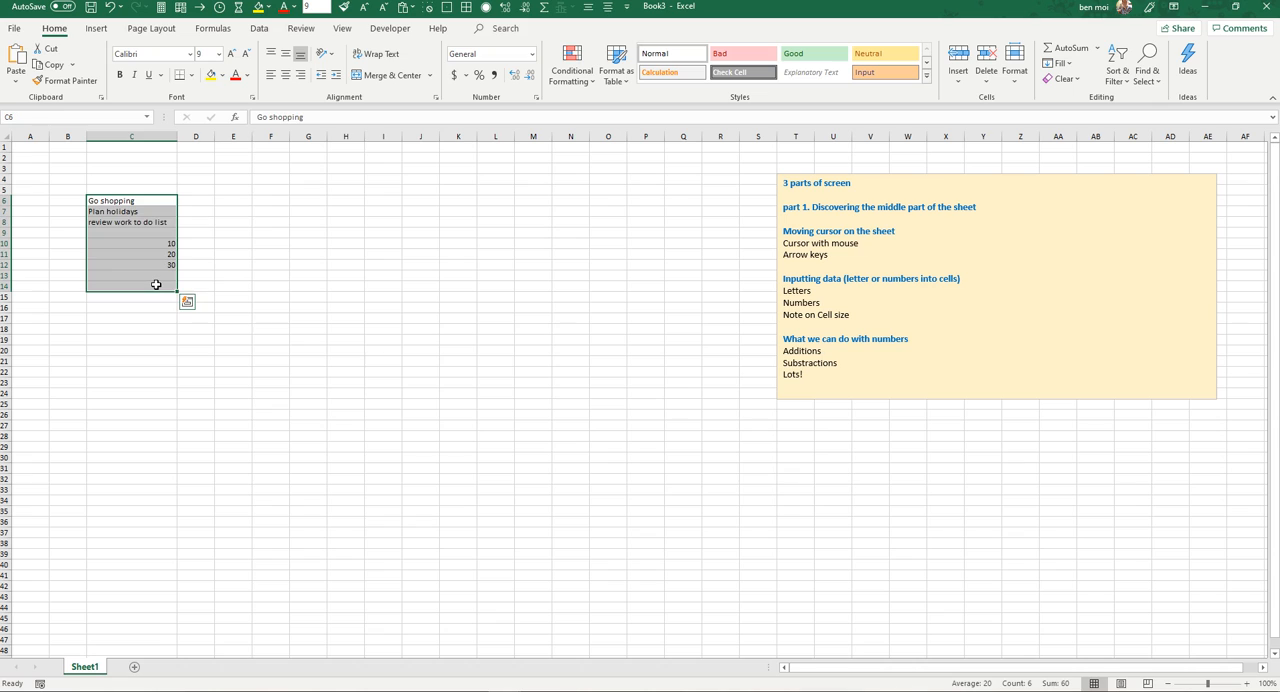
left_click(158, 286)
Step: Start a list of travel expenses in column G with Cab in G8 and Flight in G9
left_click(288, 220)
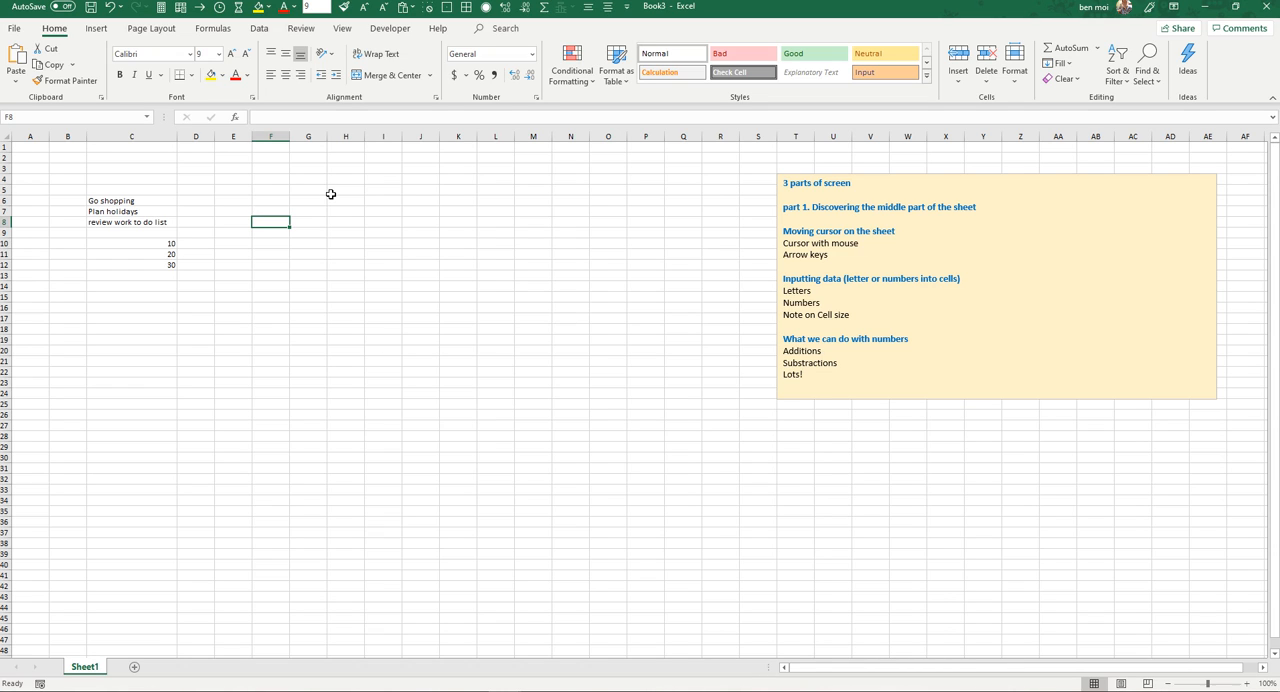
left_click(313, 221)
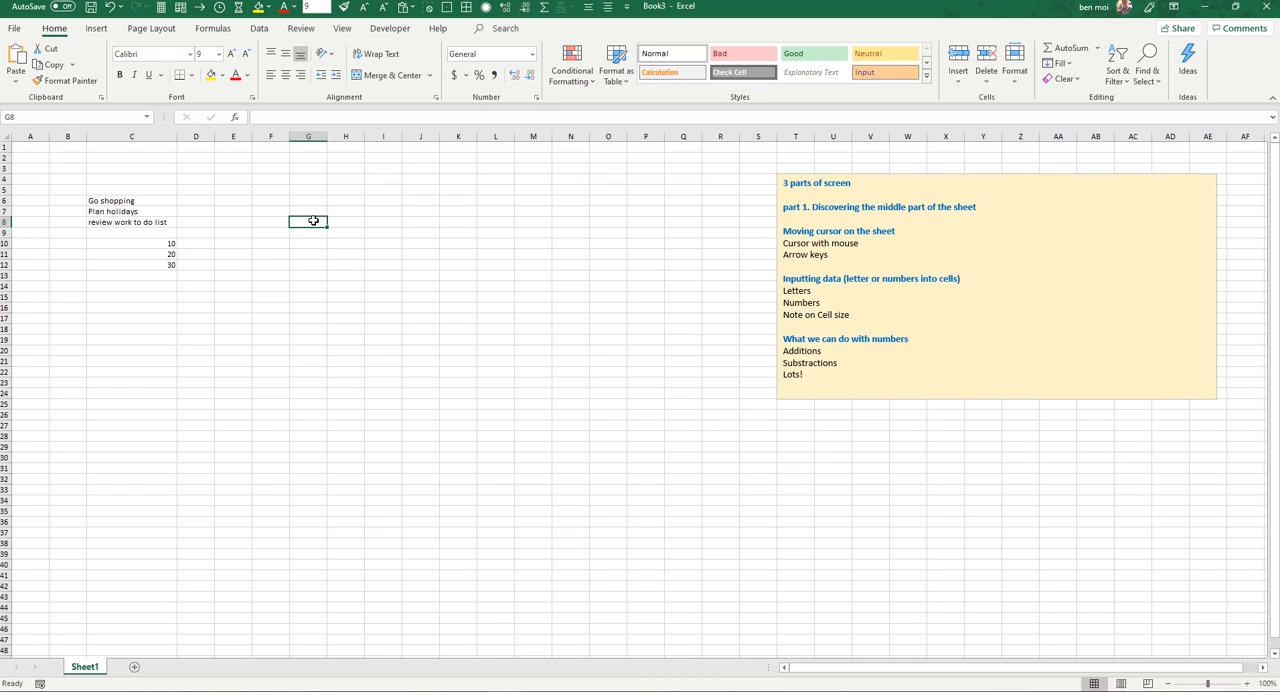
type("C")
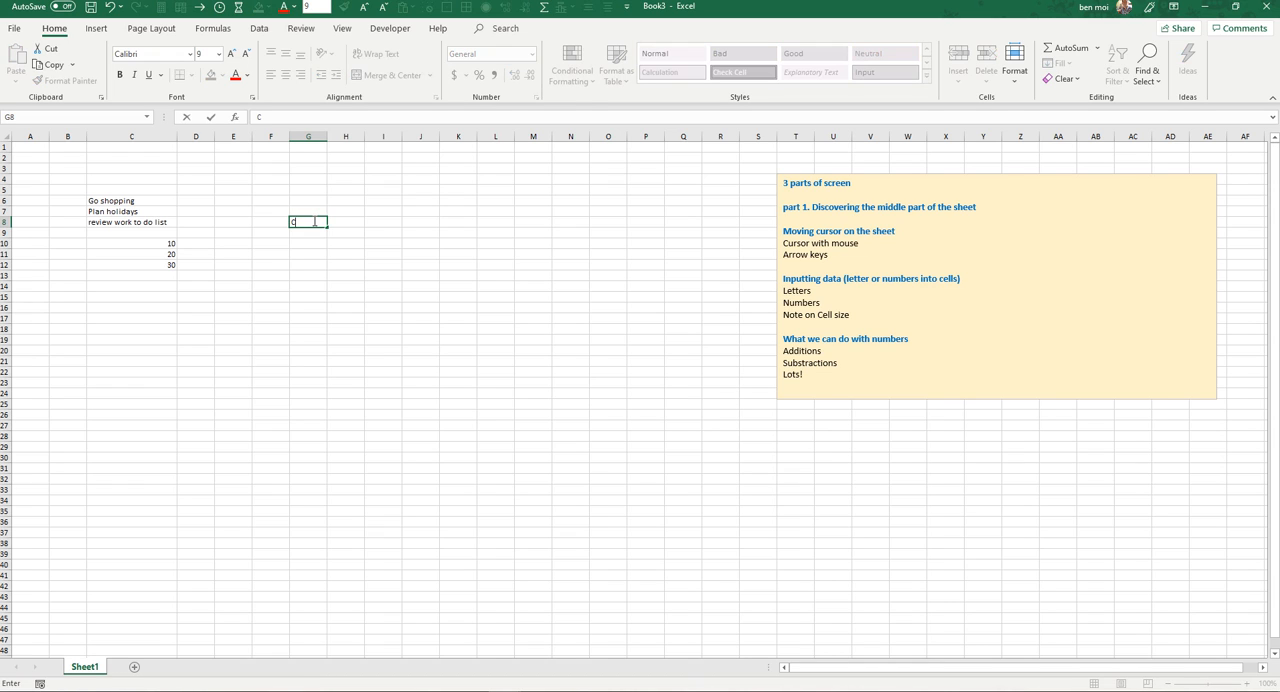
type("ab")
key("Return")
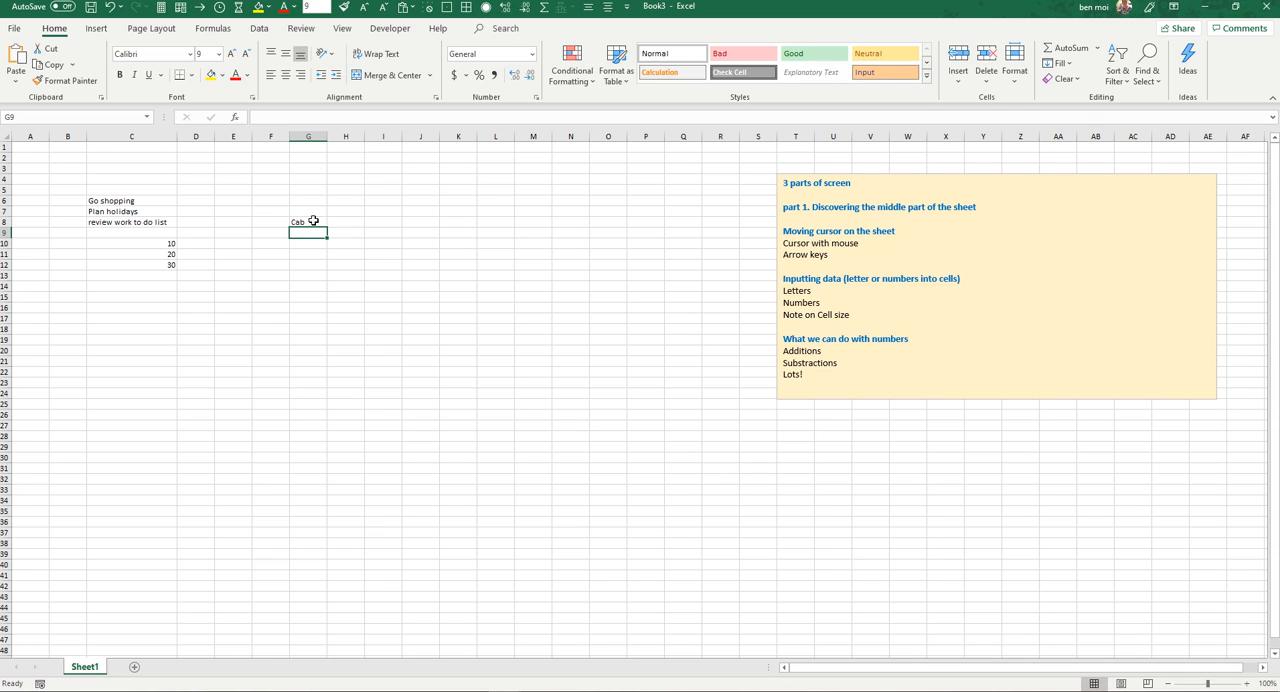
type("P")
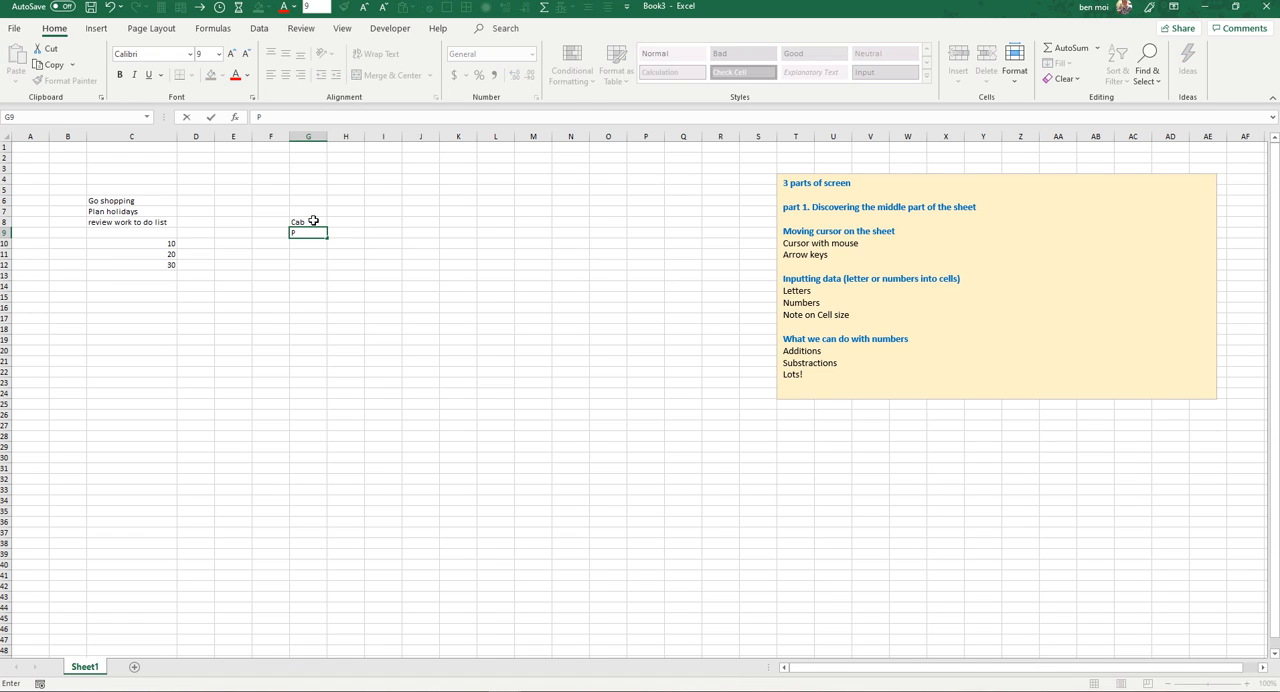
type("Flight")
key("Return")
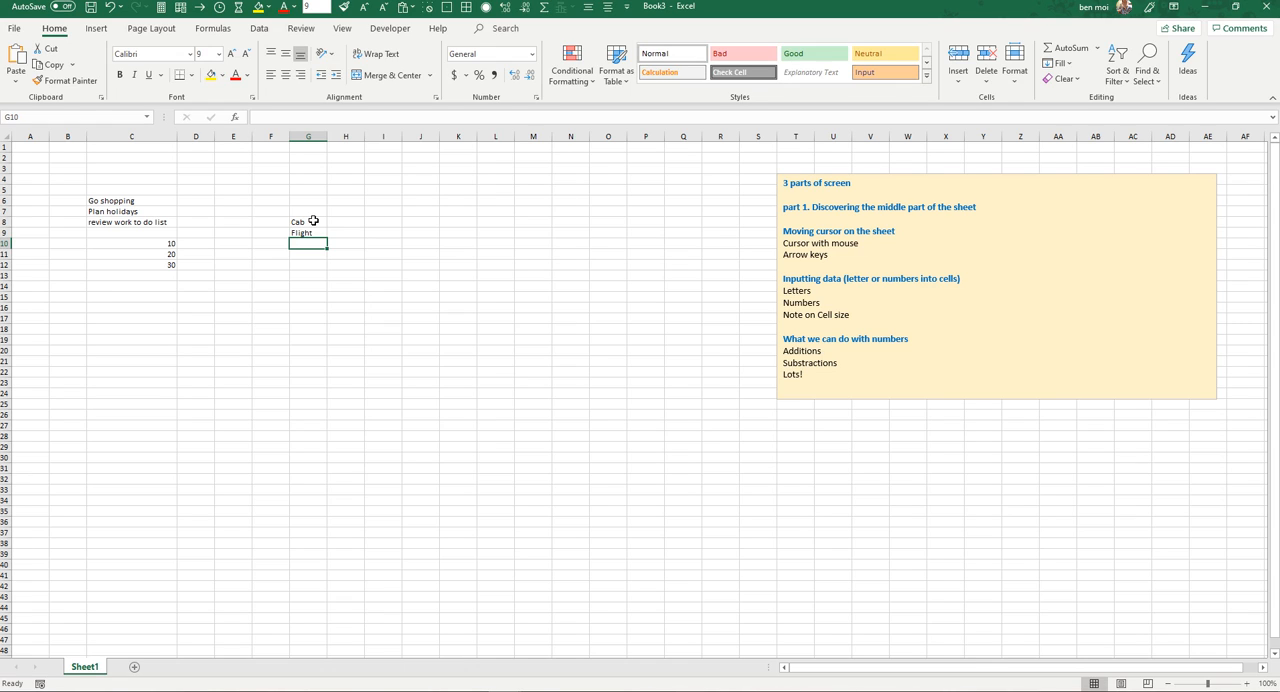
Step: Add Hotel in G10 and Restaurant in G11 to the list in column G
type("Hotel")
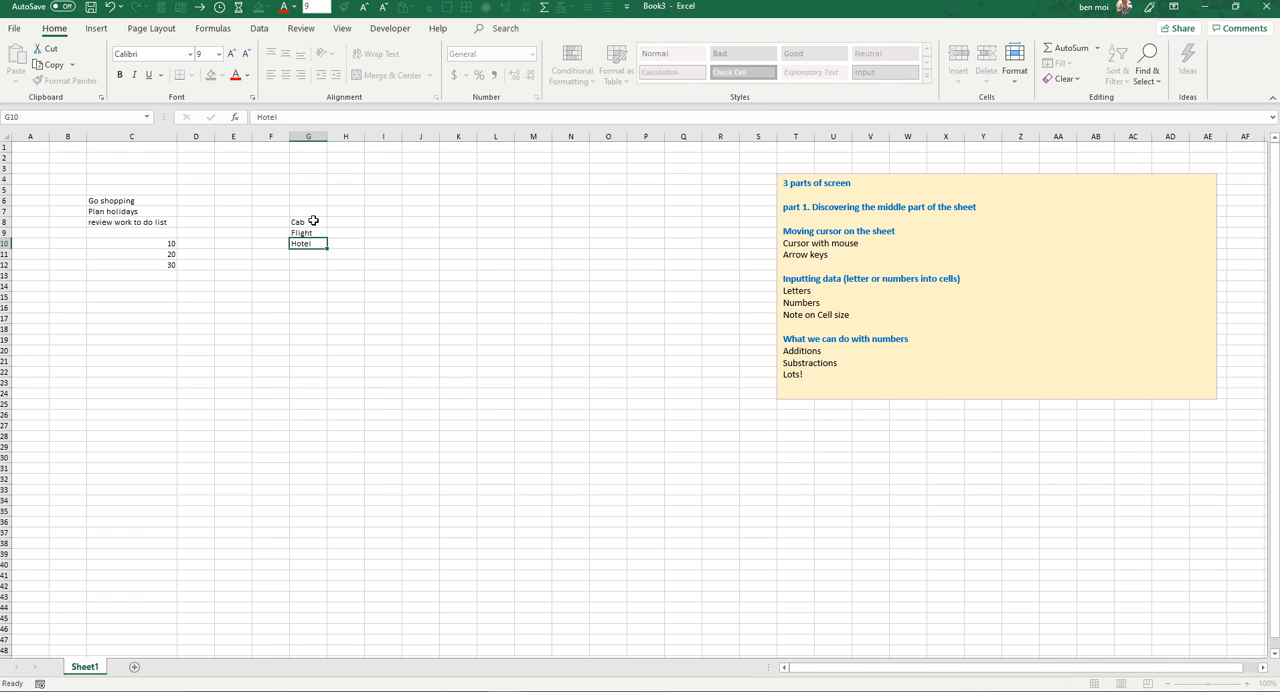
key("Return")
type("Resta")
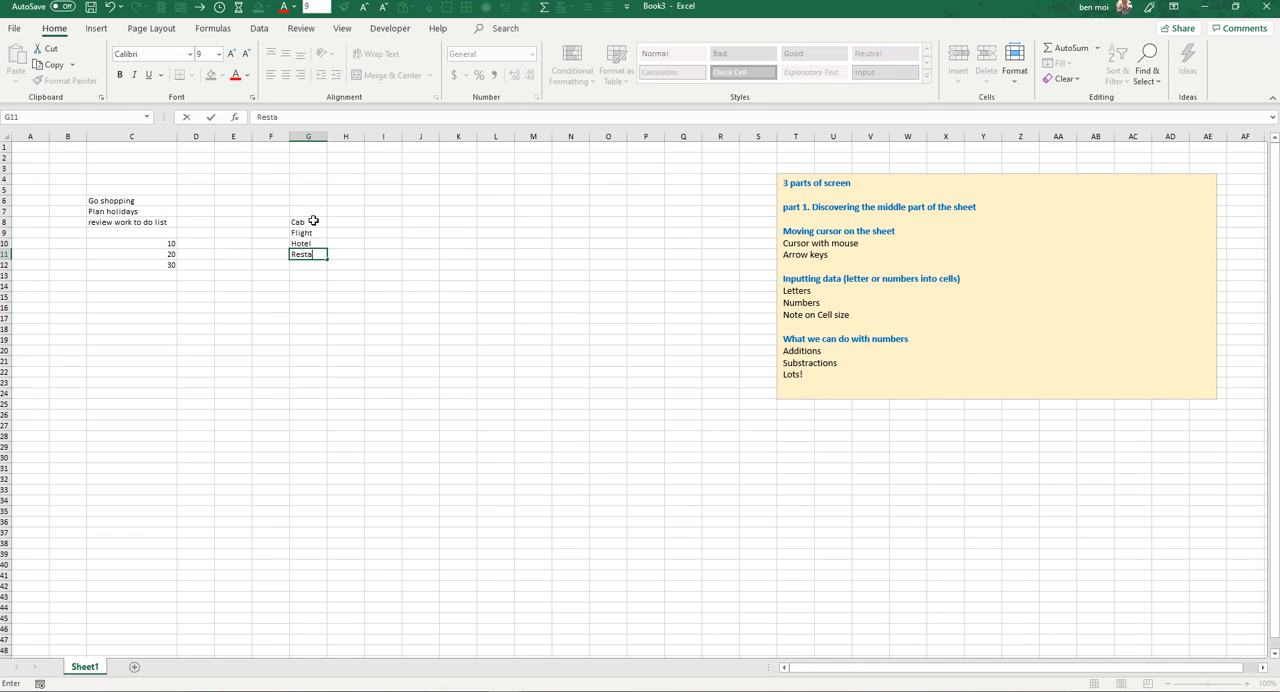
type("urant")
key("Return")
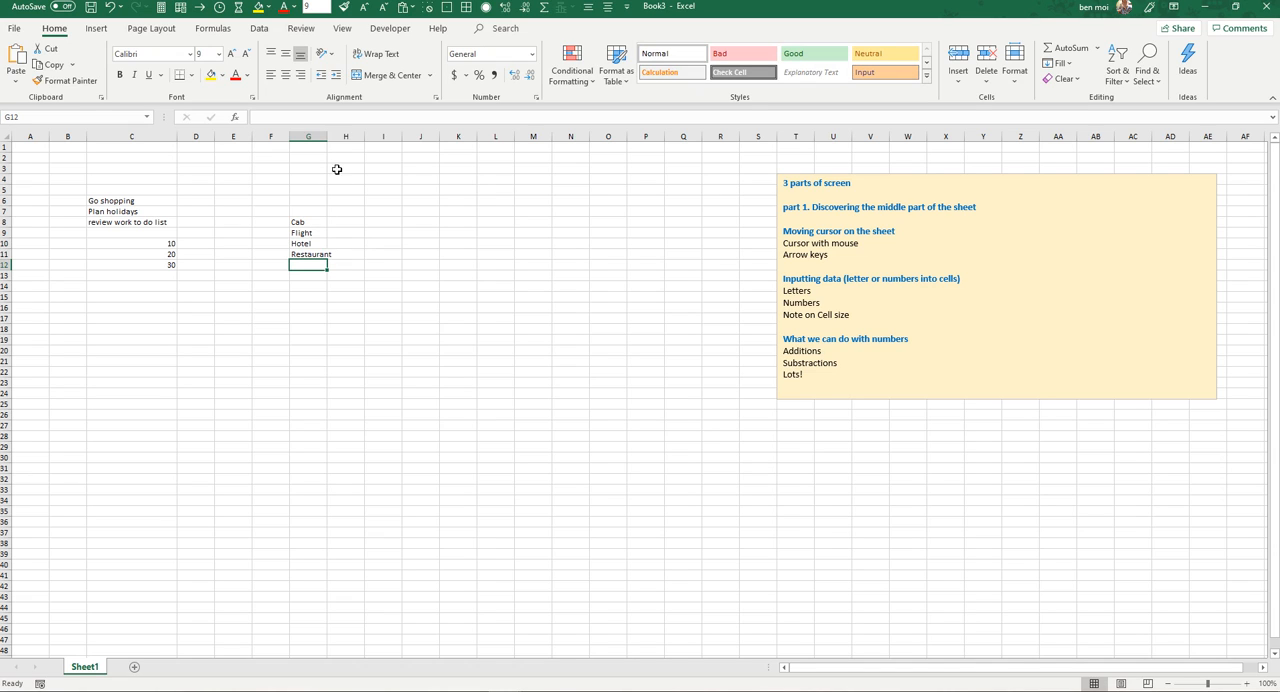
Step: Widen column G slightly to fit Restaurant, and enter 50 as the Cab cost in H8
left_click_drag(327, 137, 342, 139)
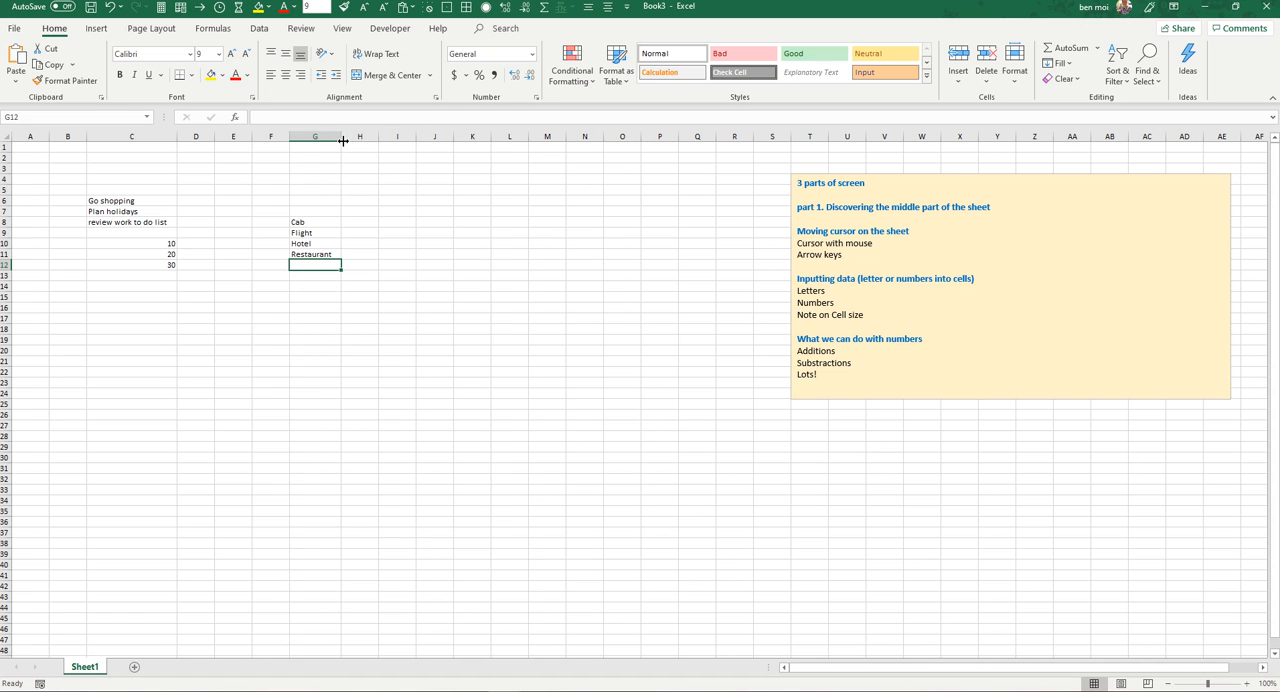
left_click(327, 221)
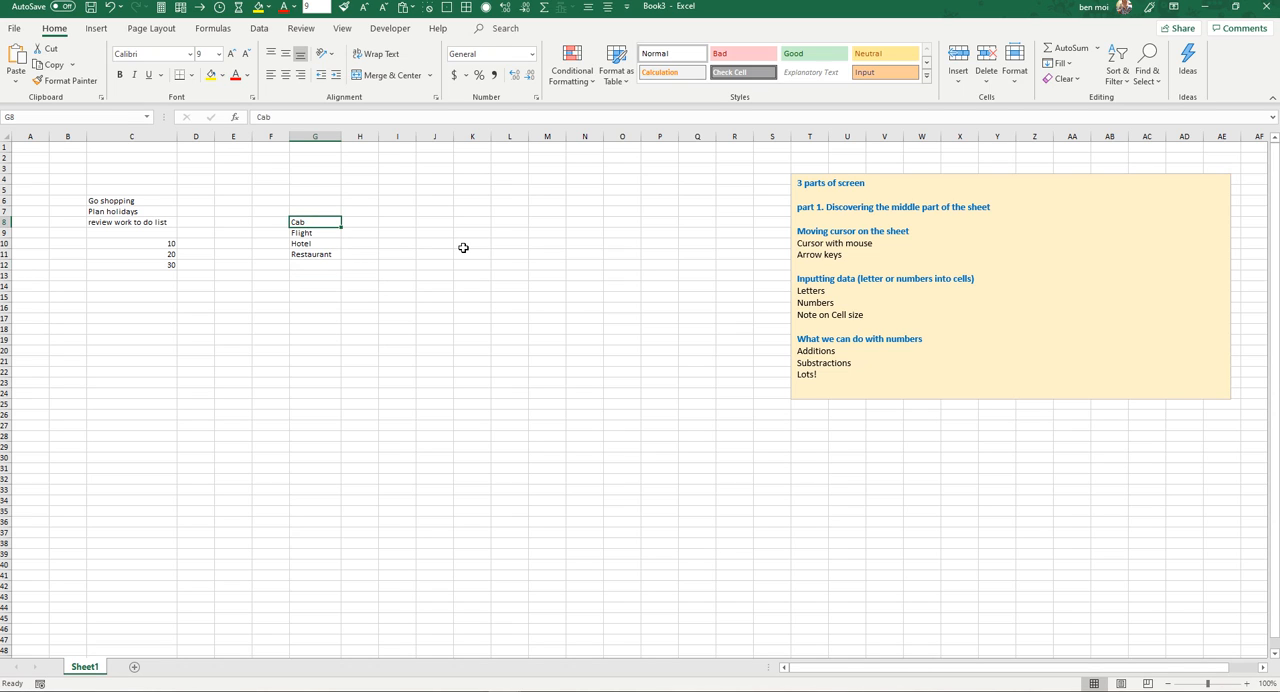
key("Right")
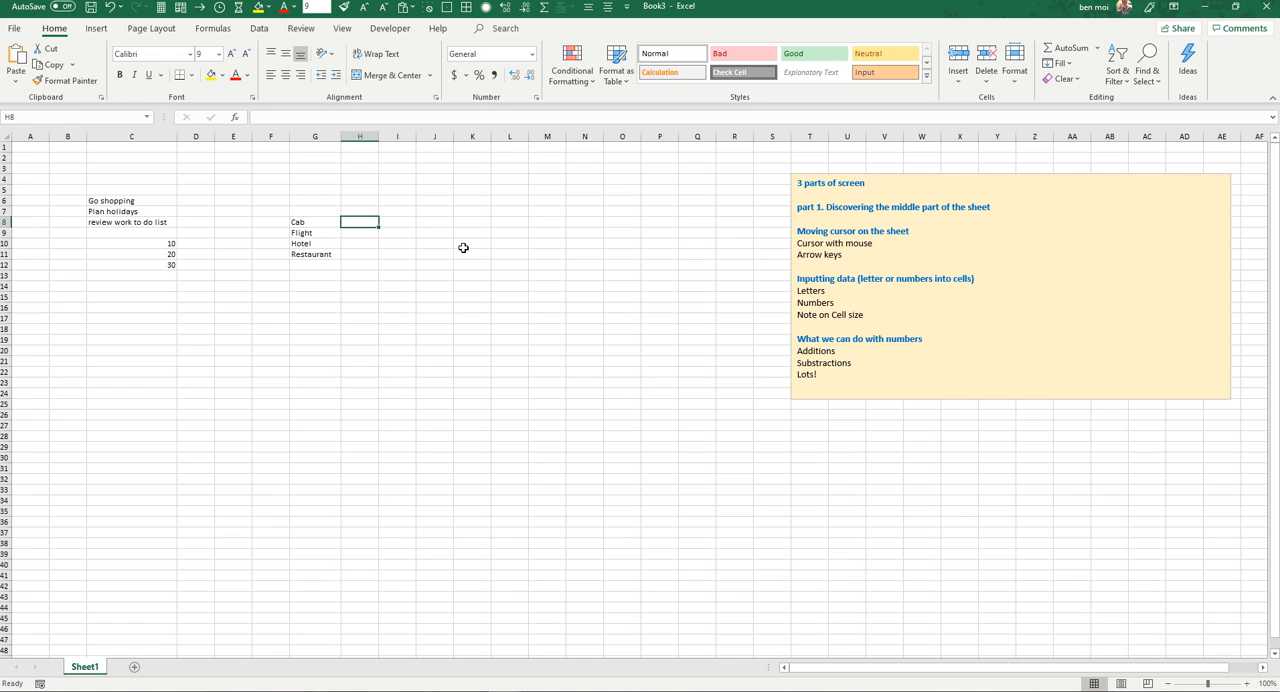
type("50")
key("Return")
Step: Enter 250 as the Flight cost in H9
key("Up")
key("Up")
key("Up")
key("Down")
key("Down")
key("Down")
type("250")
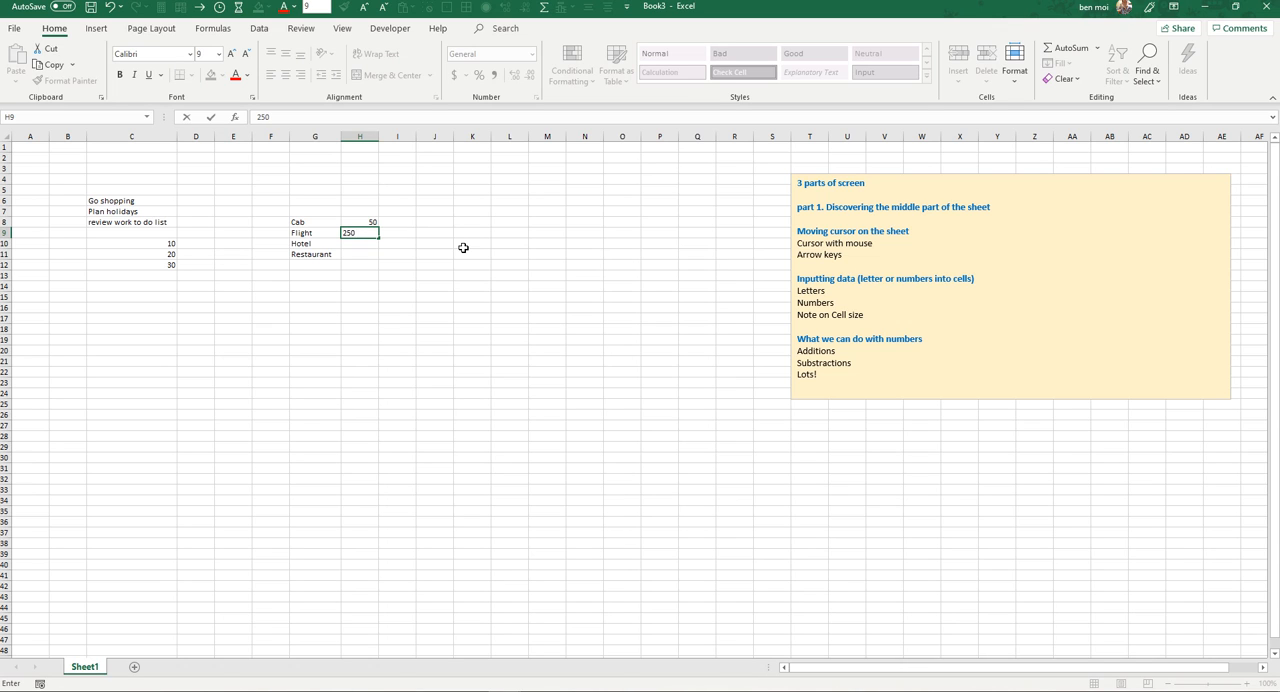
key("Return")
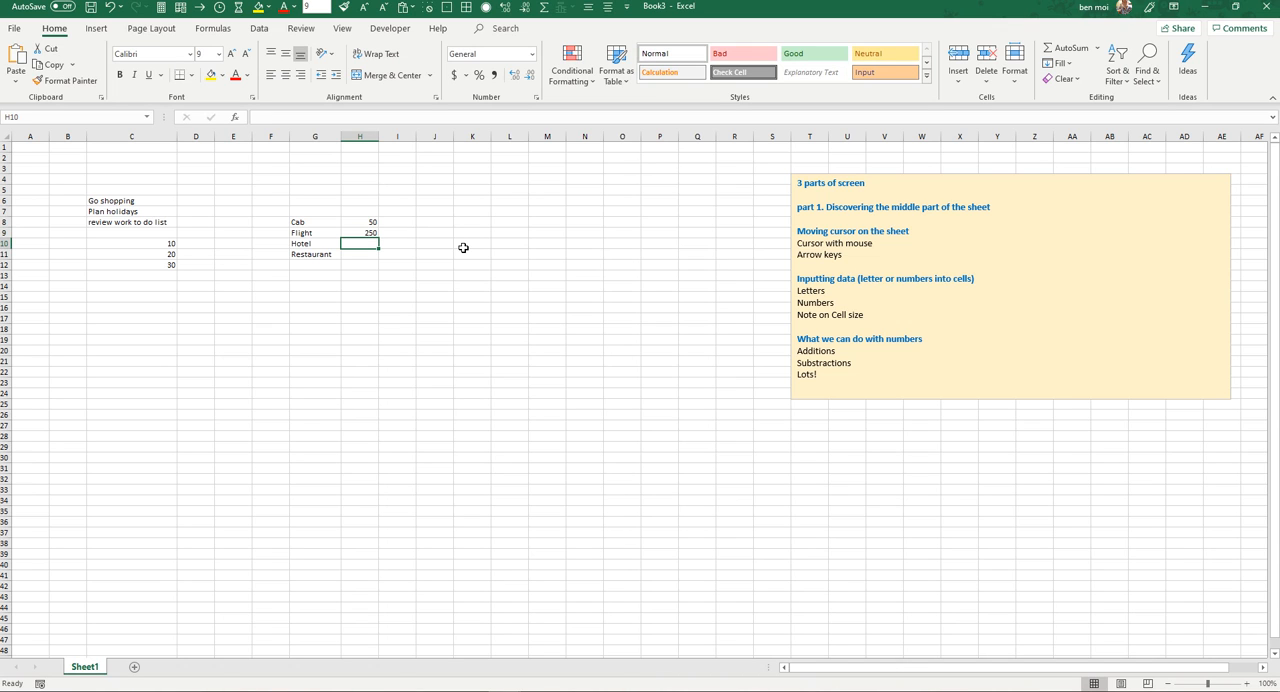
Step: Enter 200 as the Hotel cost in H10 and 70 as the Restaurant cost in H11
type("200")
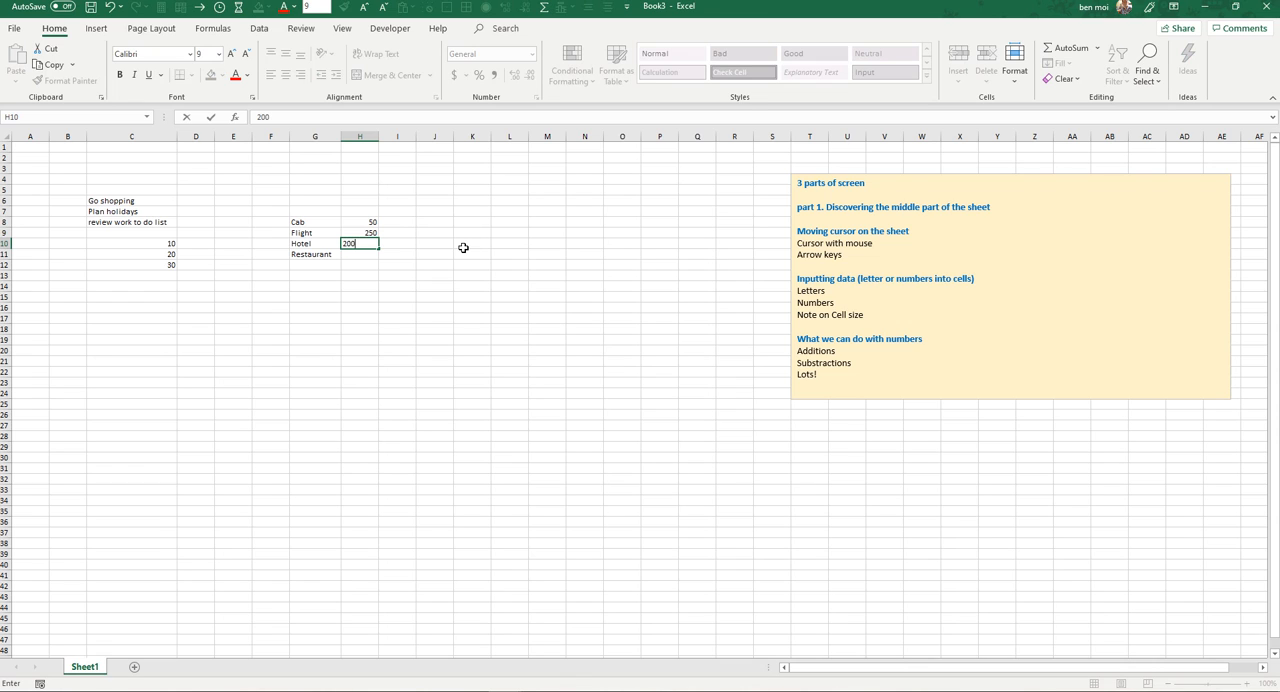
key("Return")
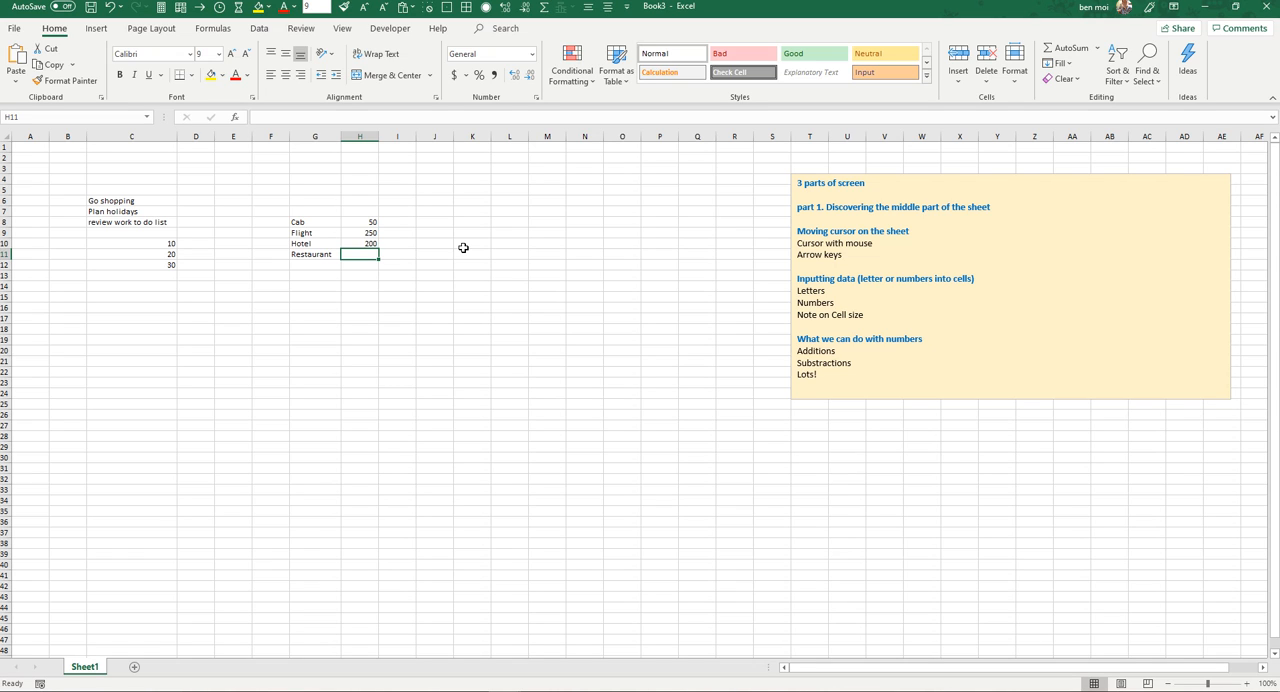
type("70")
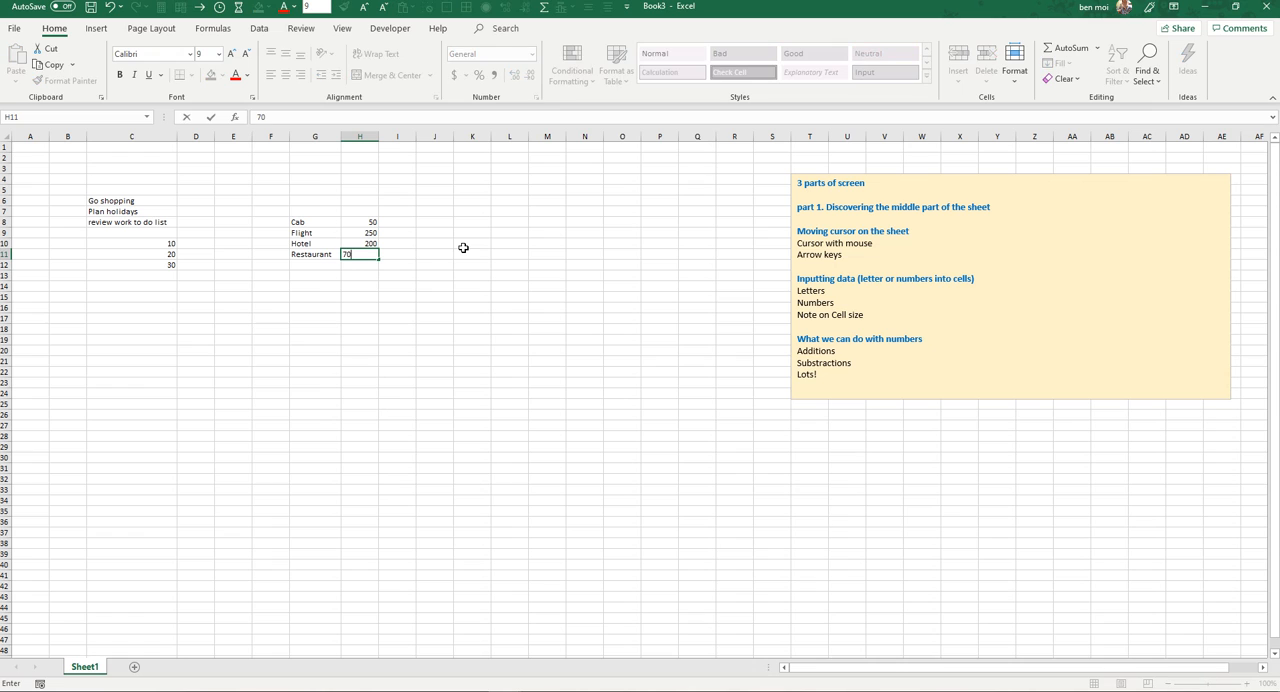
key("Return")
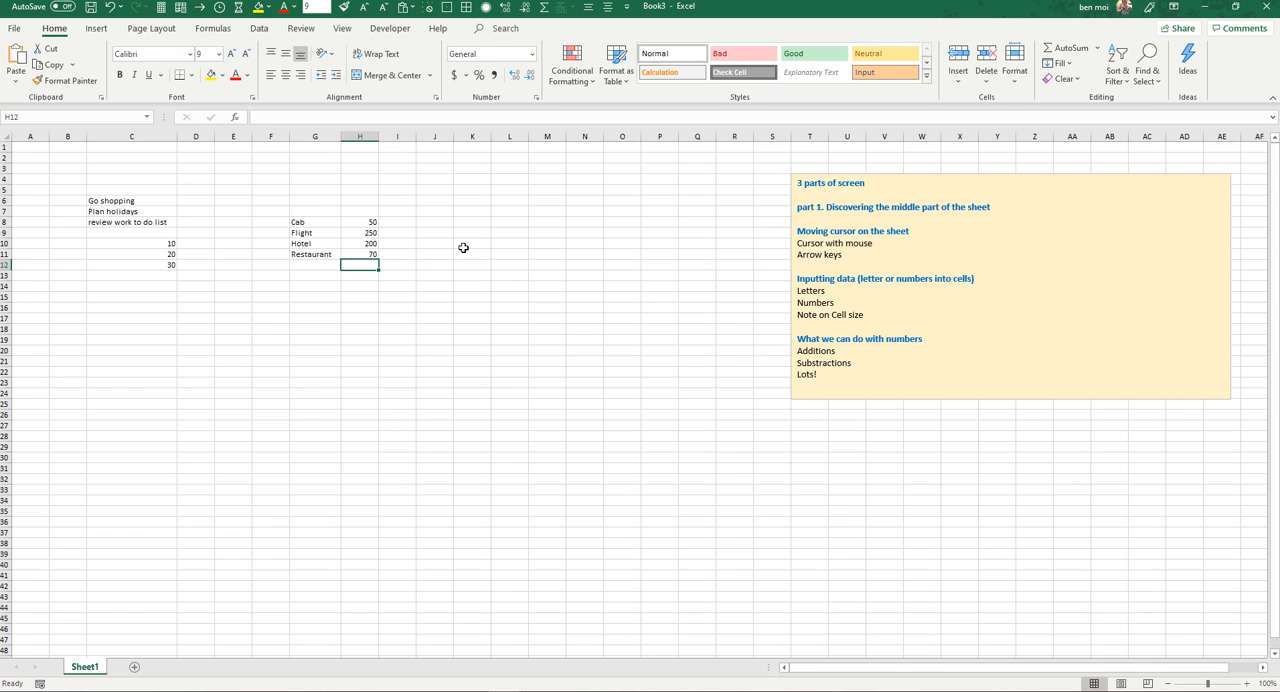
Step: Add the label TOTAL in G13, leaving one empty row below the expense list
key("Down")
key("Left")
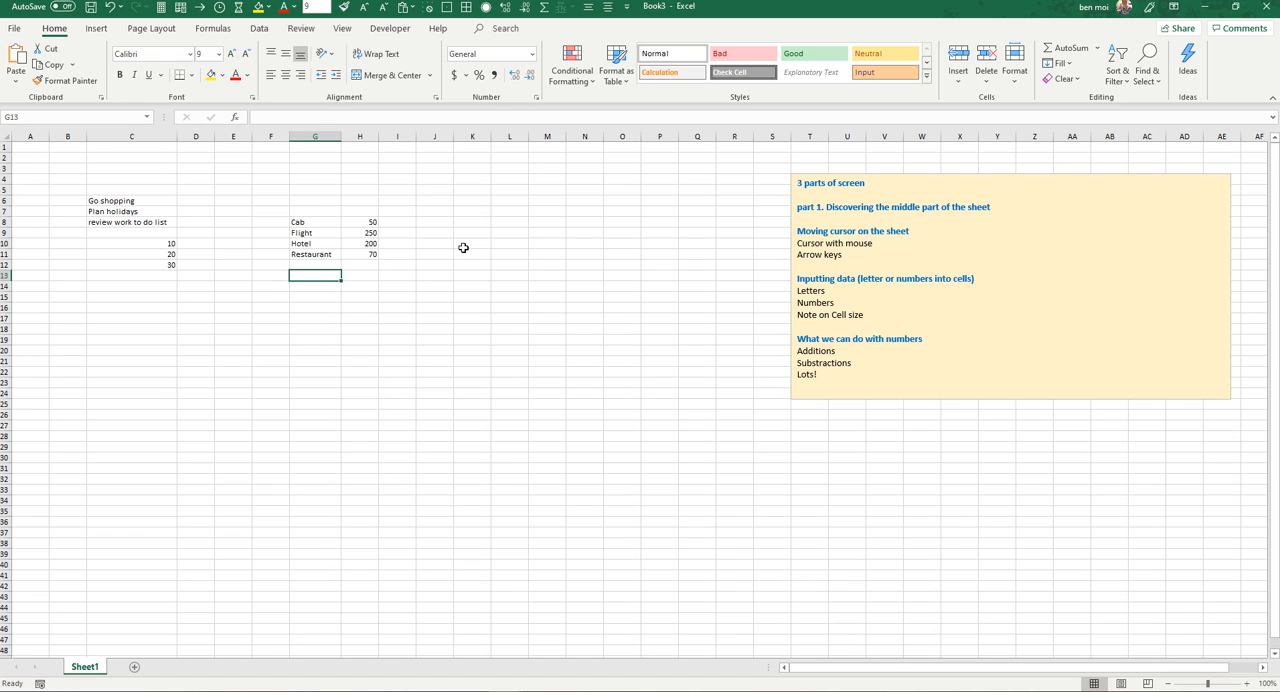
type("TOTAL")
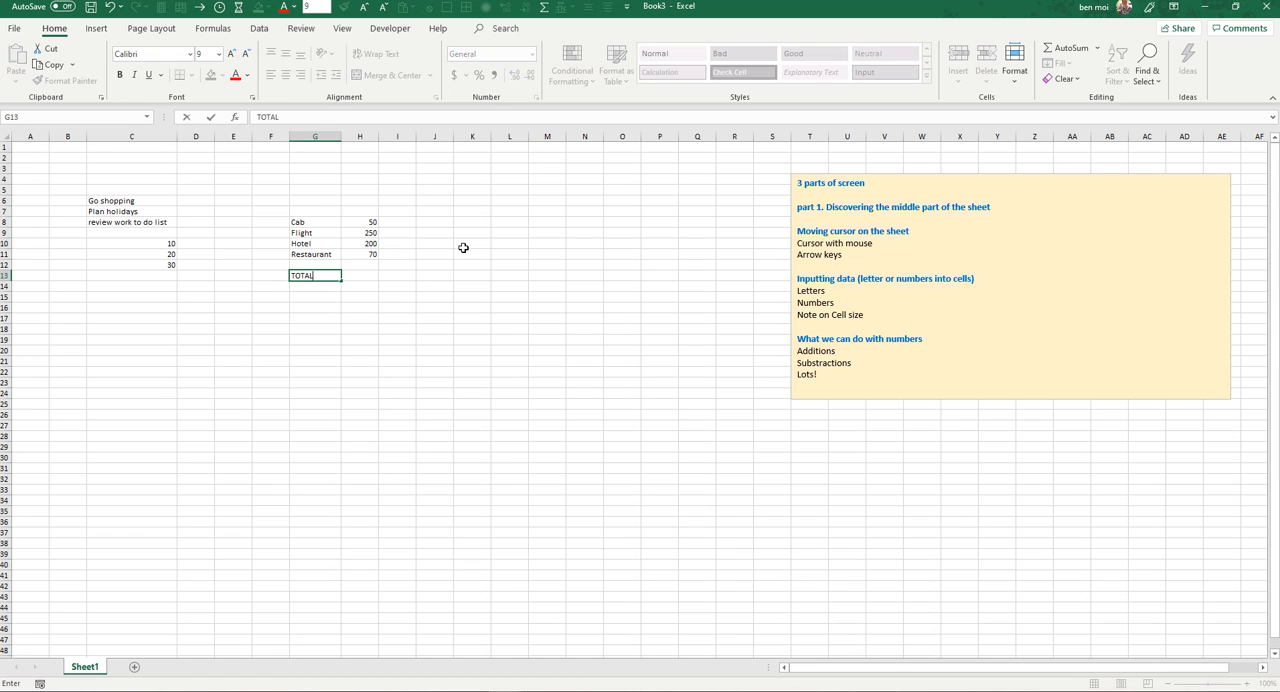
key("Return")
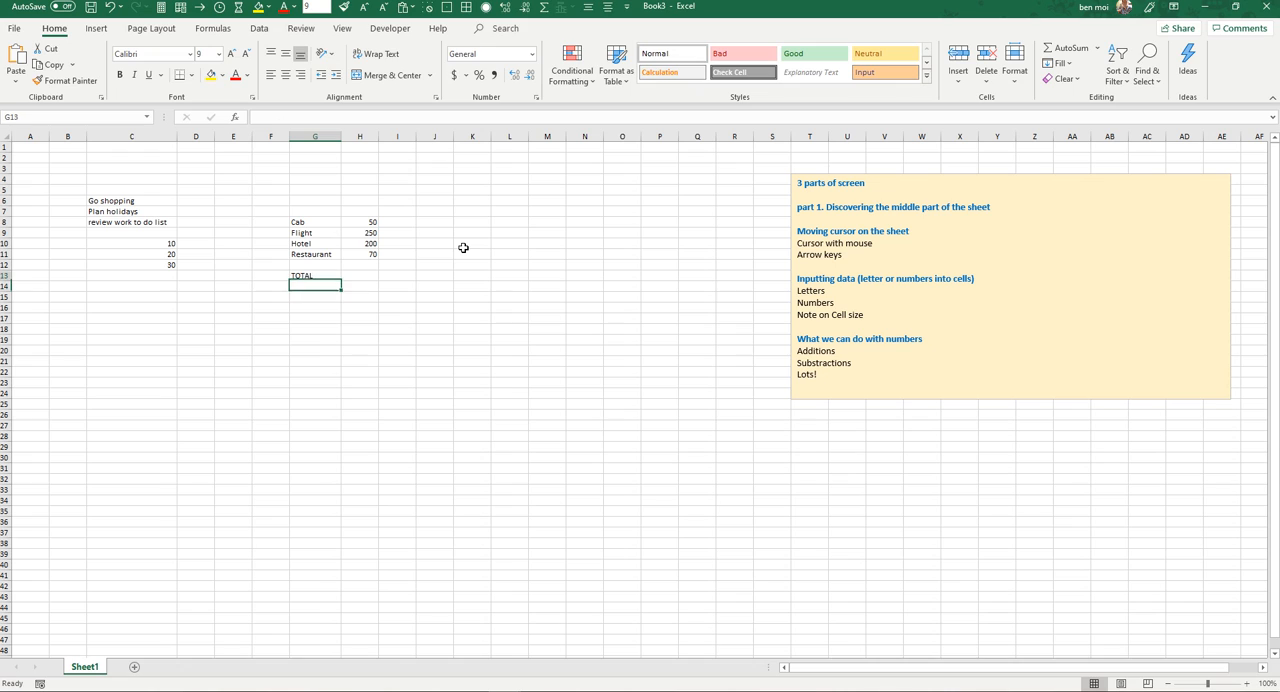
key("Up")
key("Right")
key("Left")
key("Right")
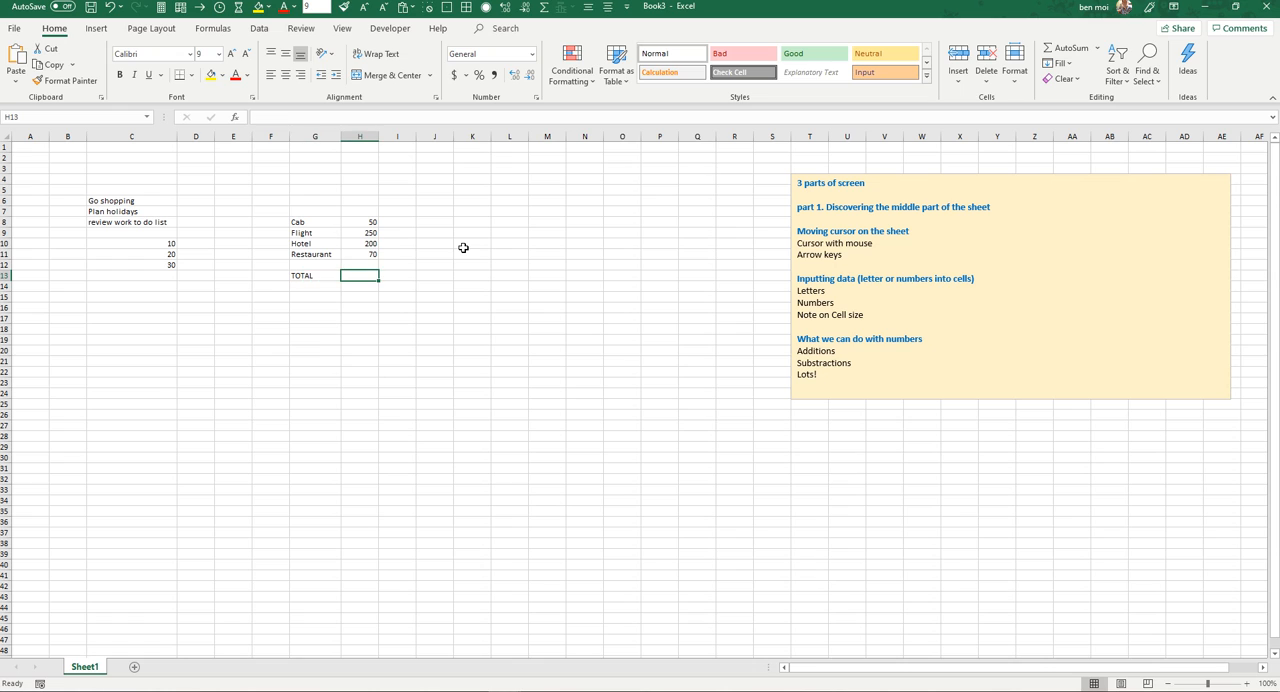
key("Up")
key("Up")
key("Up")
key("Up")
key("Up")
key("Down")
key("Down")
key("Down")
key("Down")
key("Down")
key("Right")
key("Right")
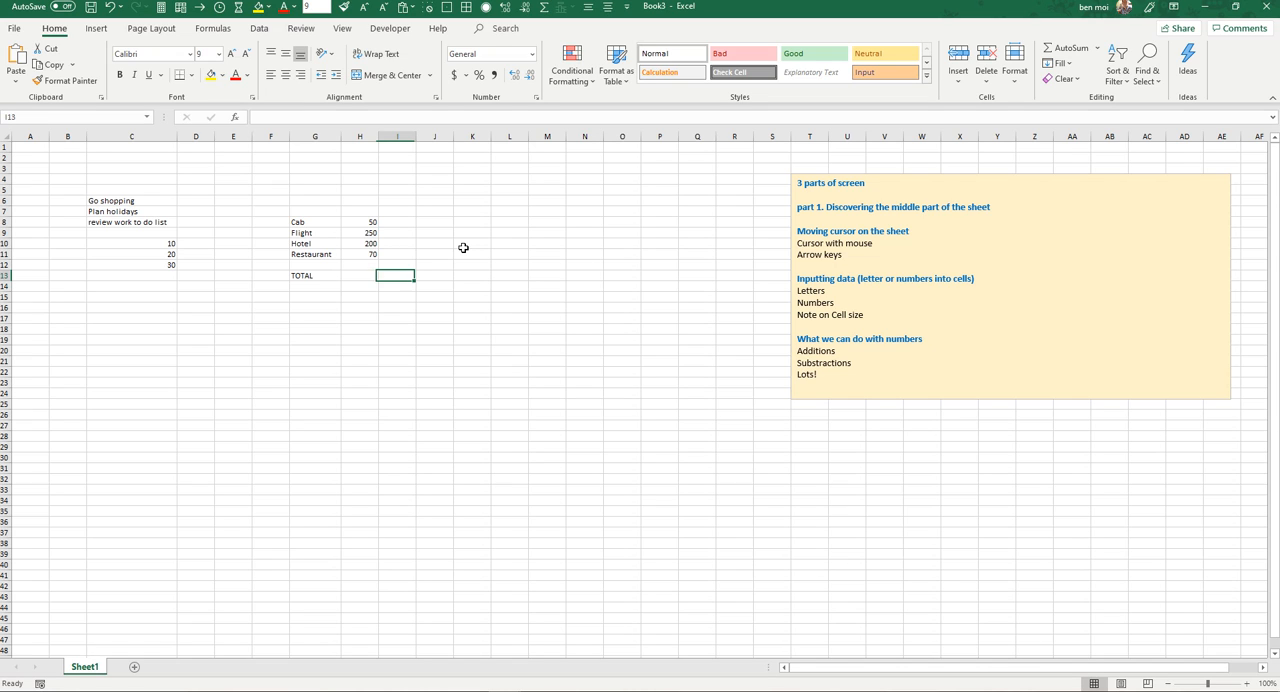
key("Left")
key("Left")
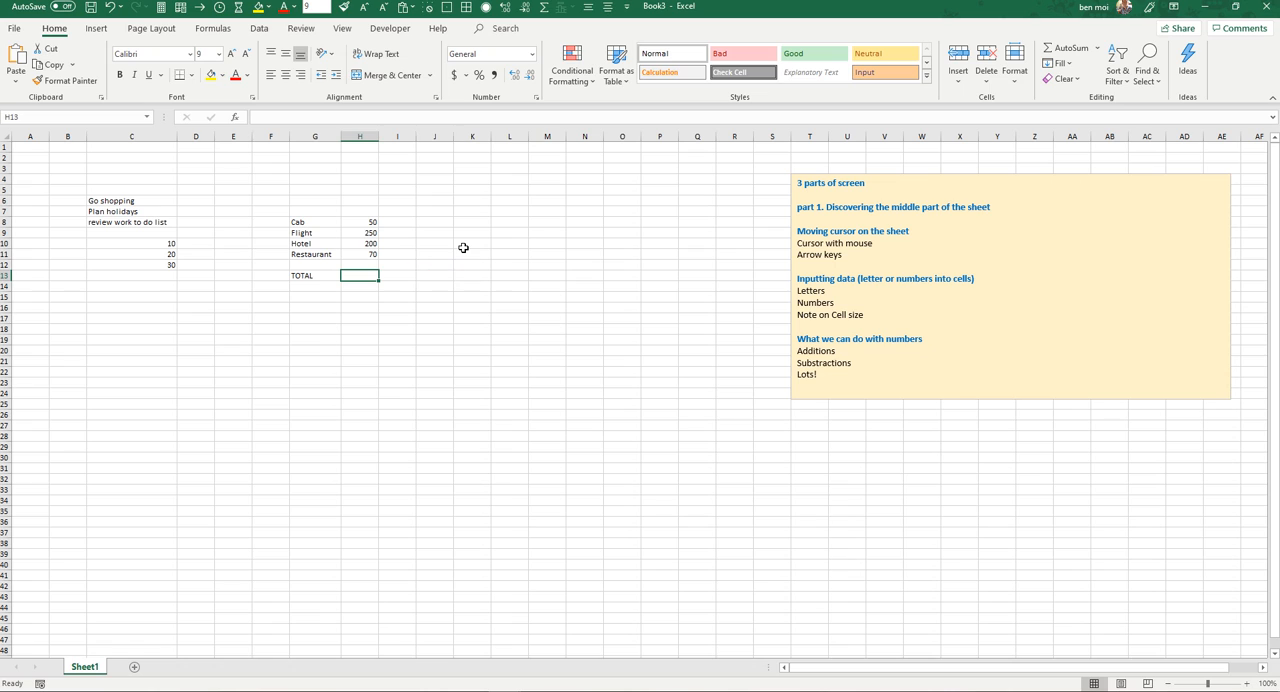
key("Right")
key("Right")
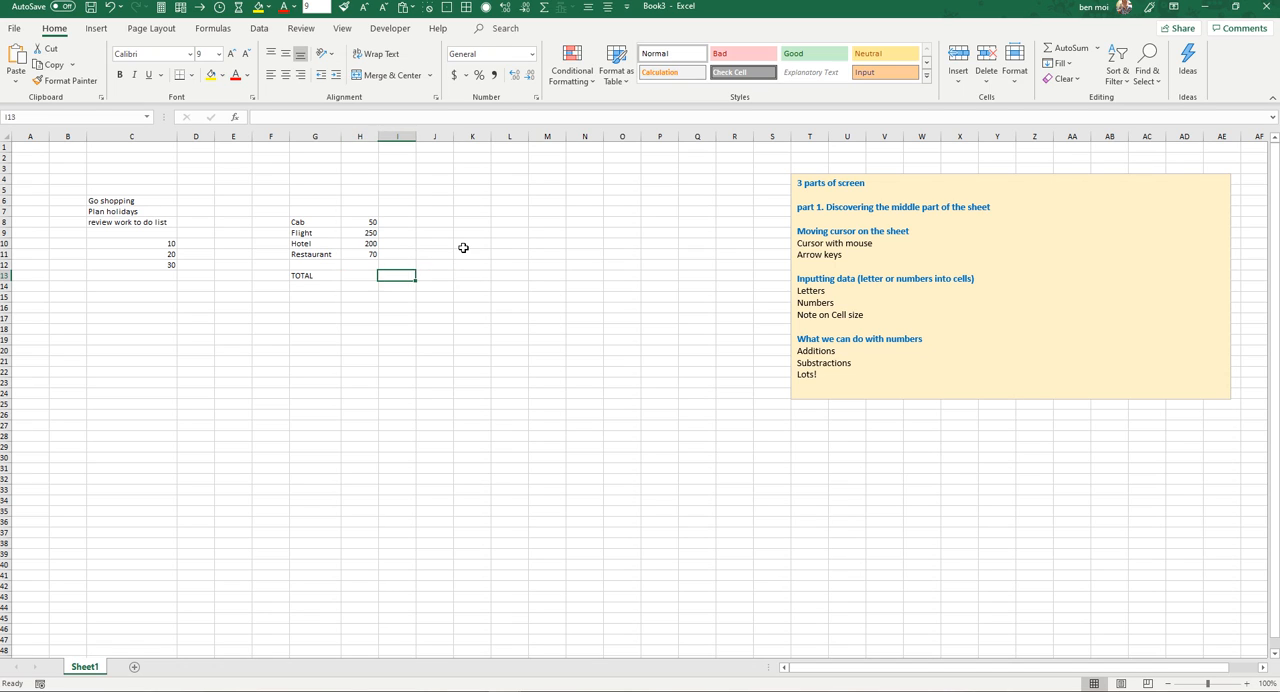
Step: Add the label Cab and flight in G15, two rows below TOTAL
key("Left")
key("Left")
key("Left")
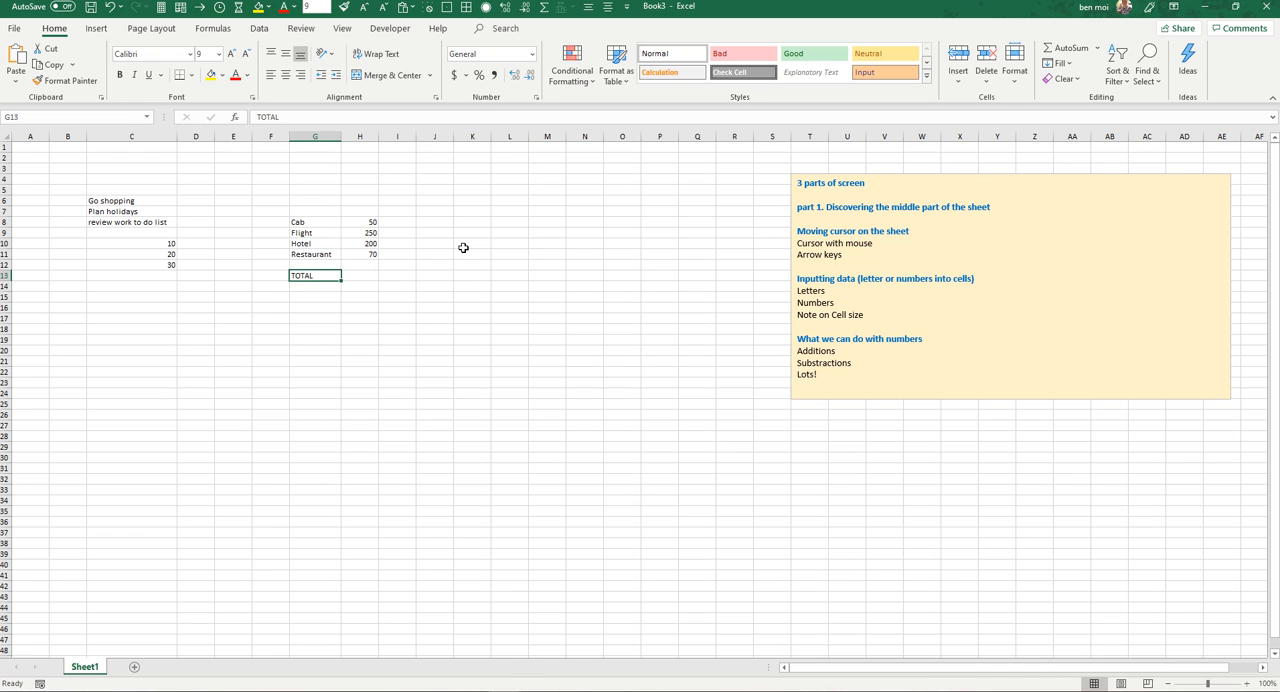
key("Down")
key("Down")
type("Can")
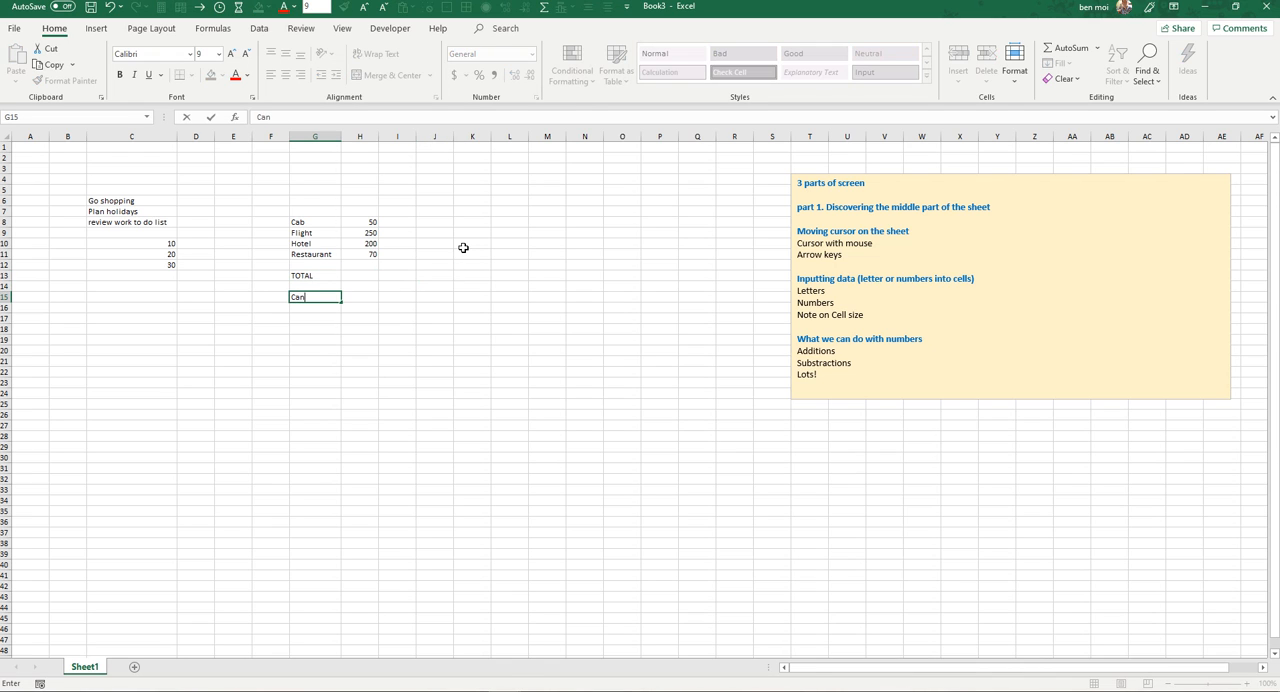
type(" and flight")
key("Return")
key("Up")
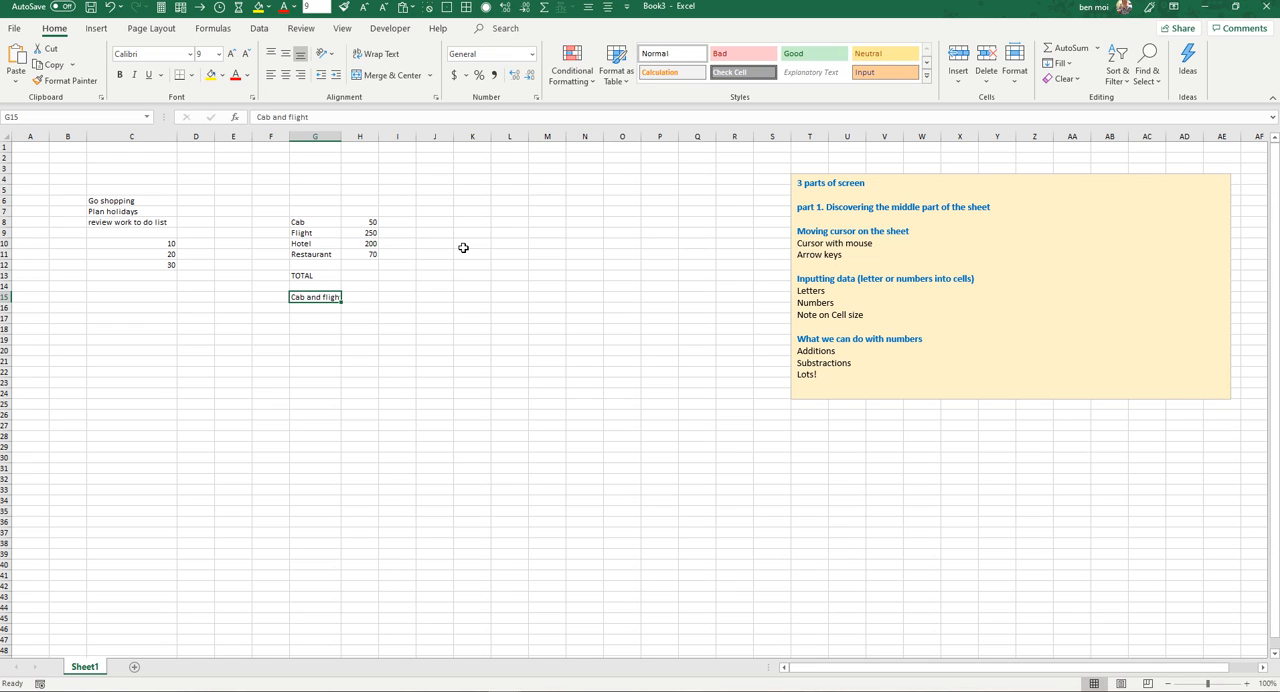
key("Up")
key("Up")
key("Down")
key("Down")
key("Right")
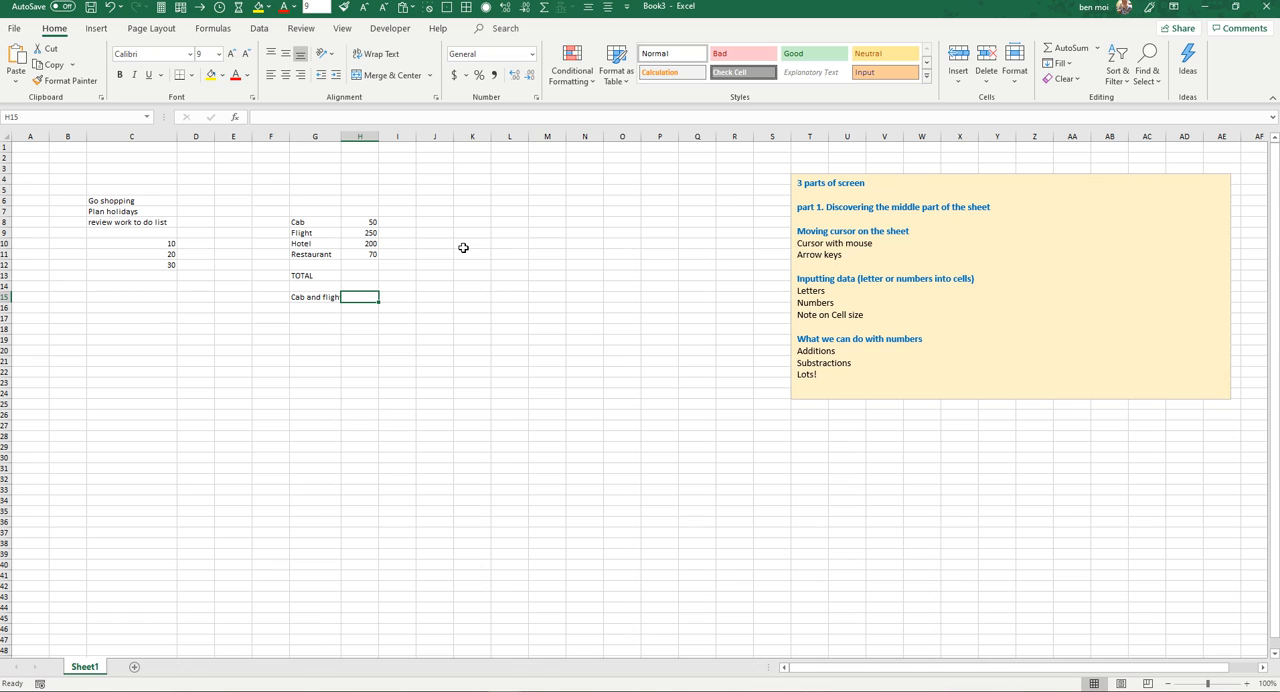
key("Left")
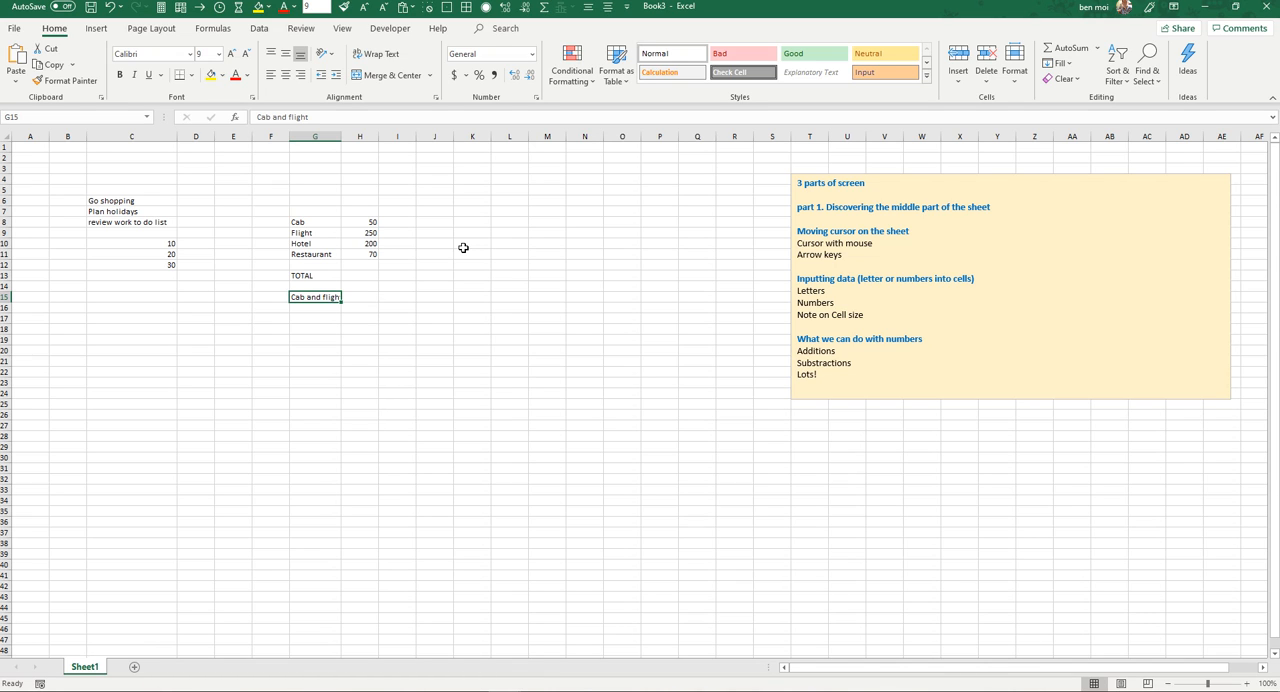
Step: Link H15 to the Cab cost with the formula =H8
key("Right")
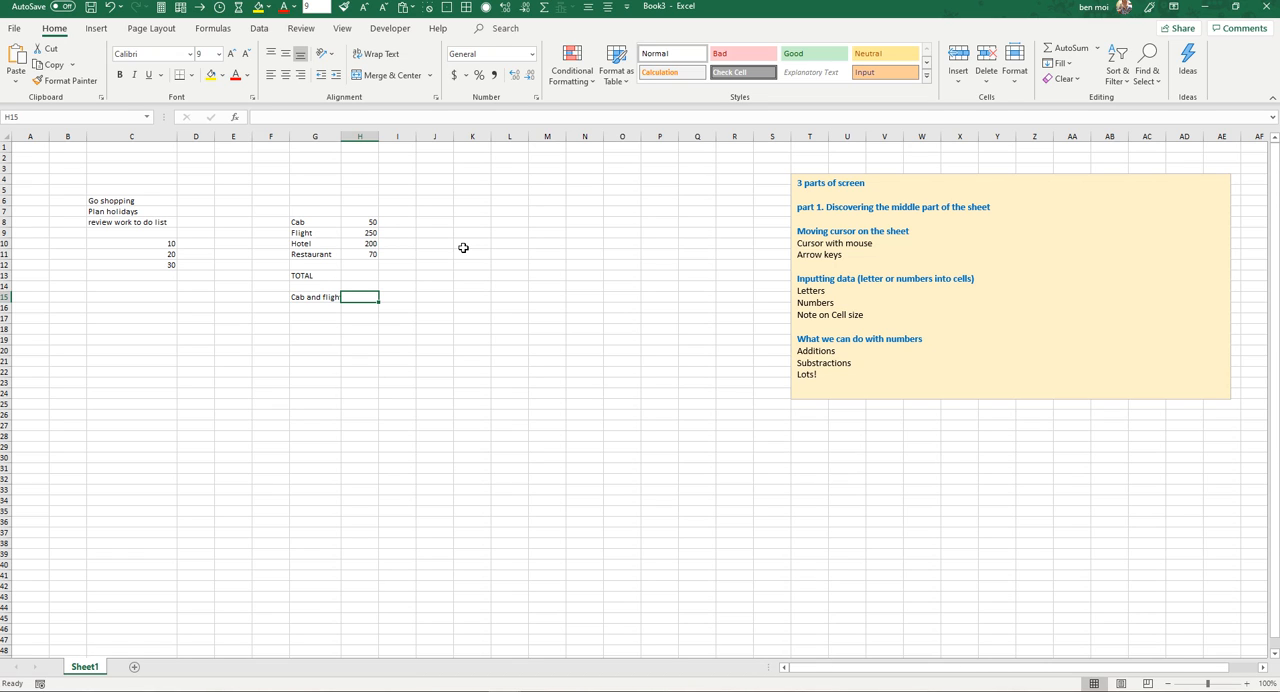
type("=")
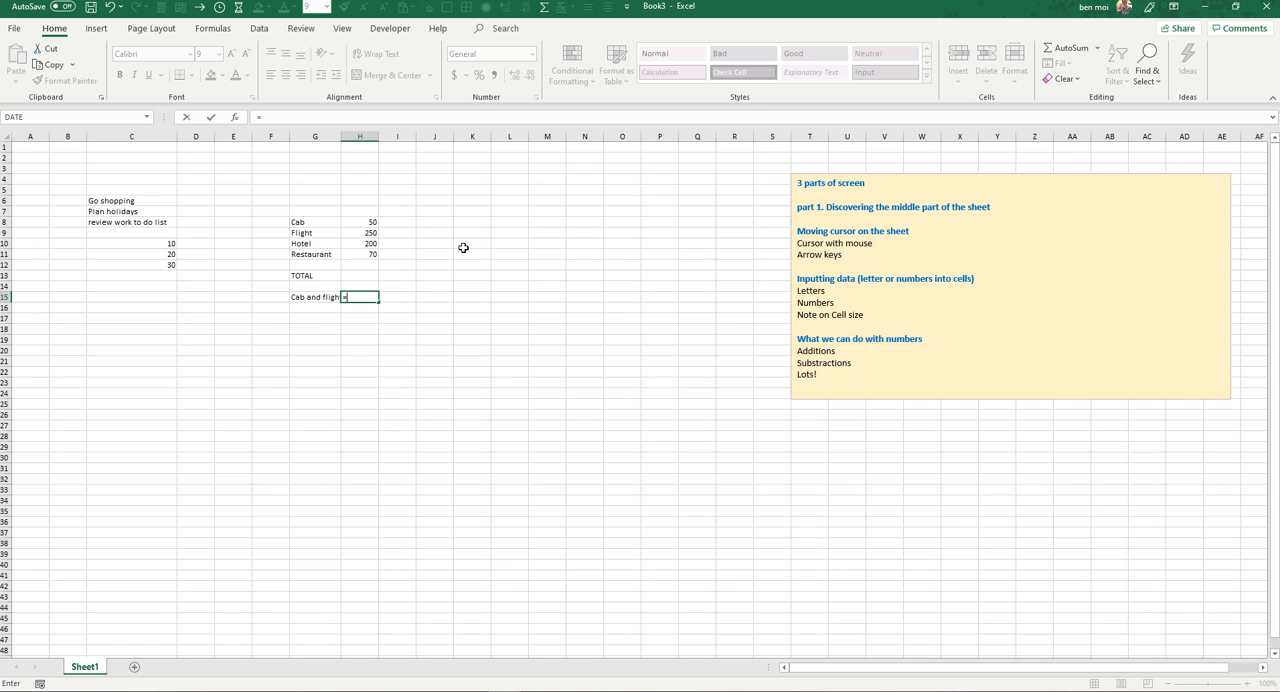
left_click(369, 221)
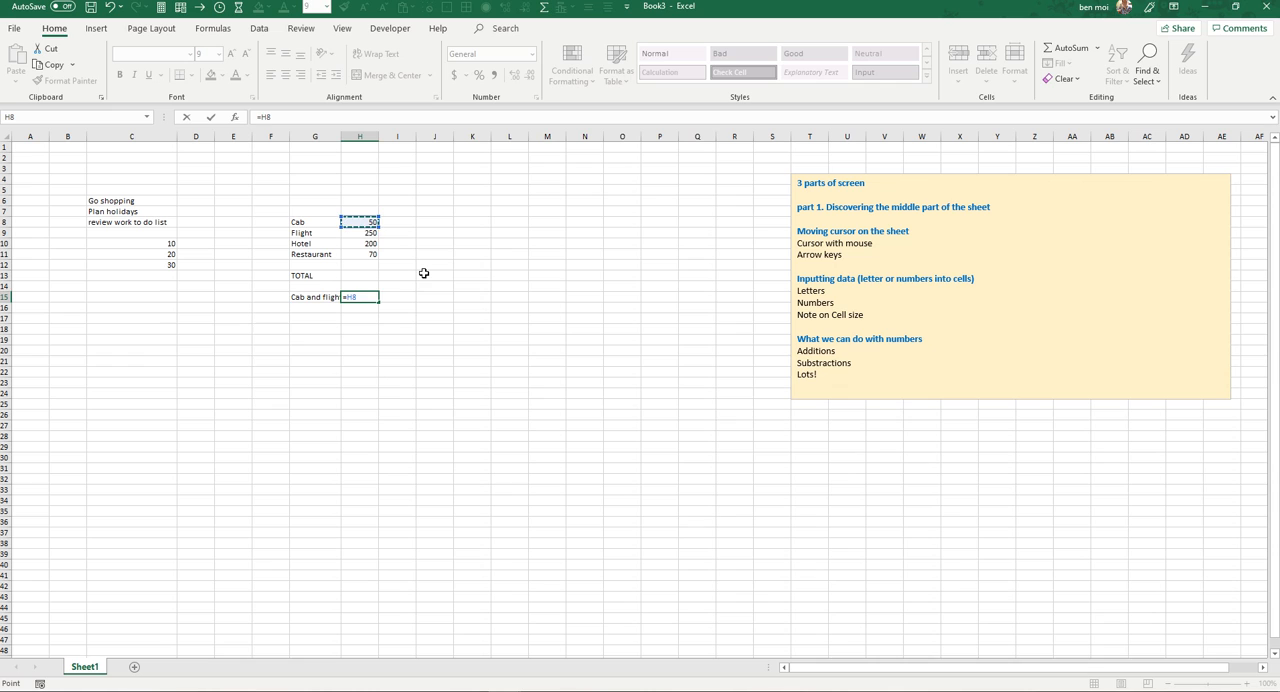
key("Return")
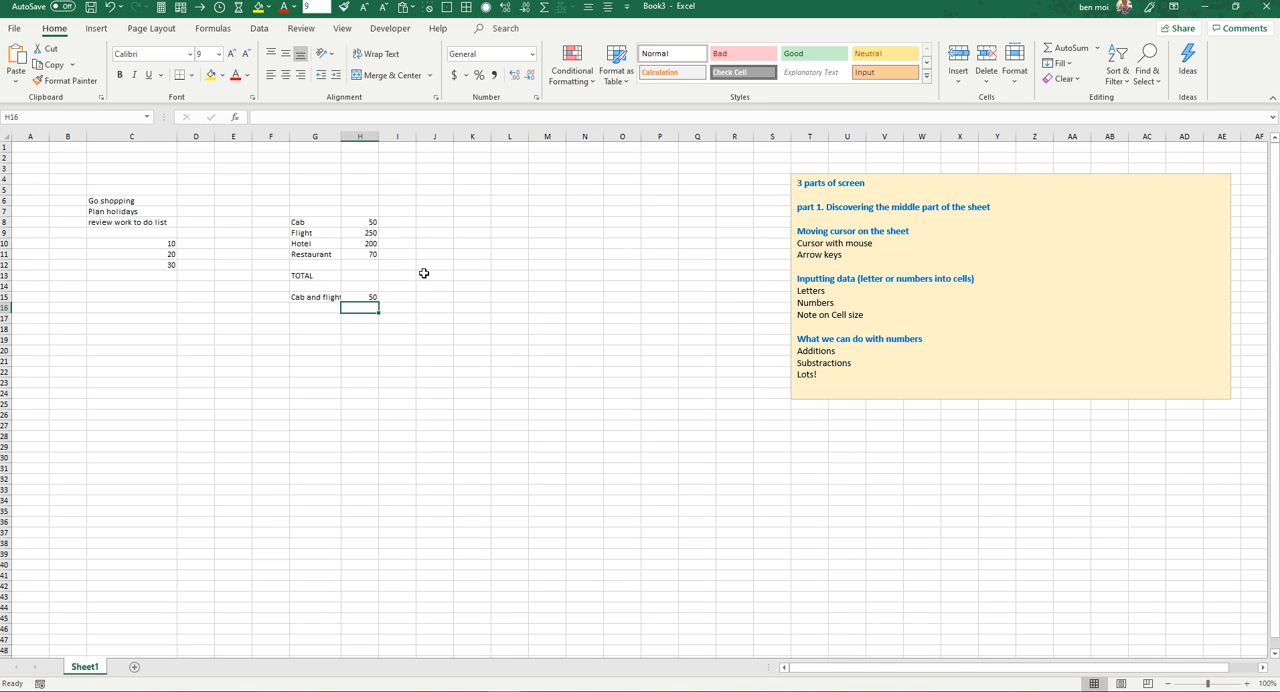
Step: Replace the formula in H15 with a reference to the Flight cost, =H9
key("Up")
type("=")
key("Up")
key("Up")
key("Up")
key("Up")
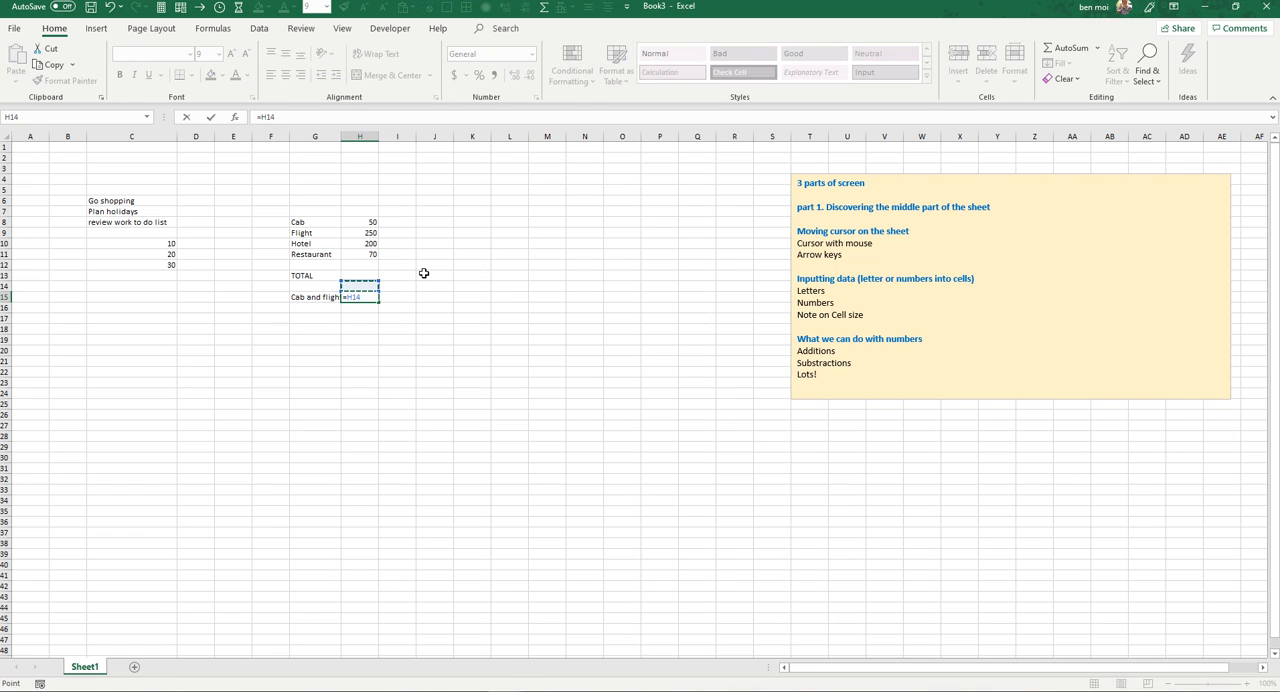
key("Up")
key("Up")
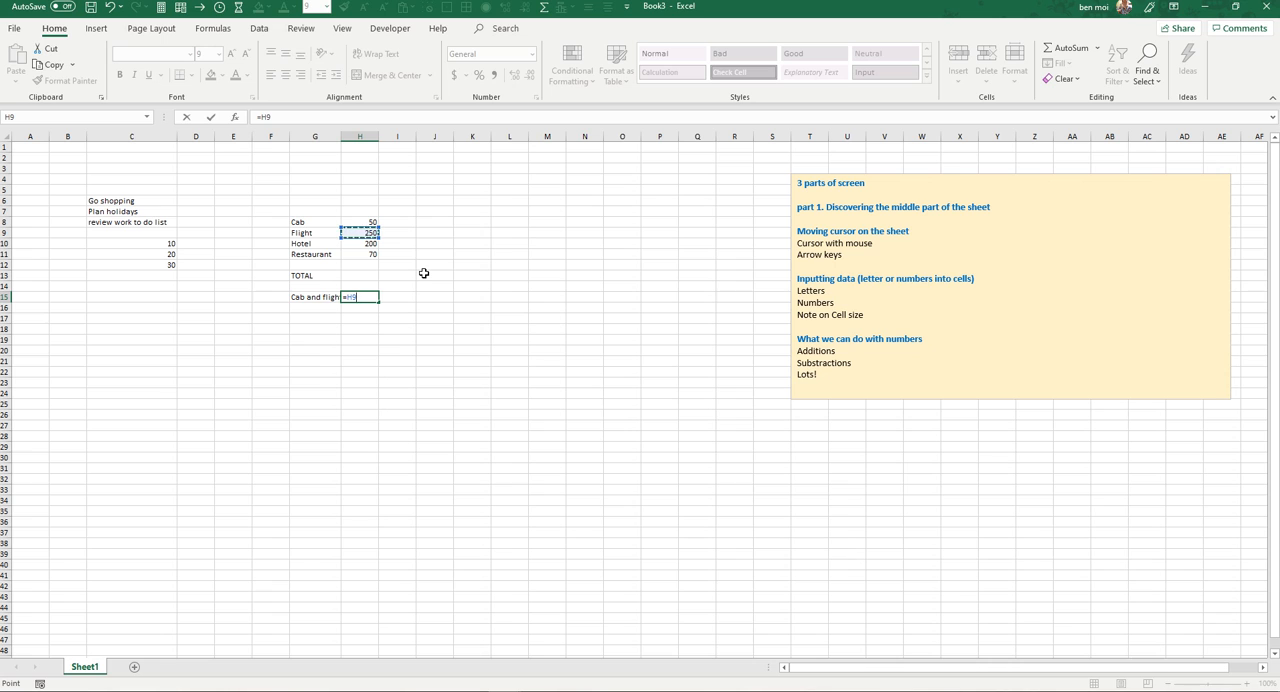
key("Return")
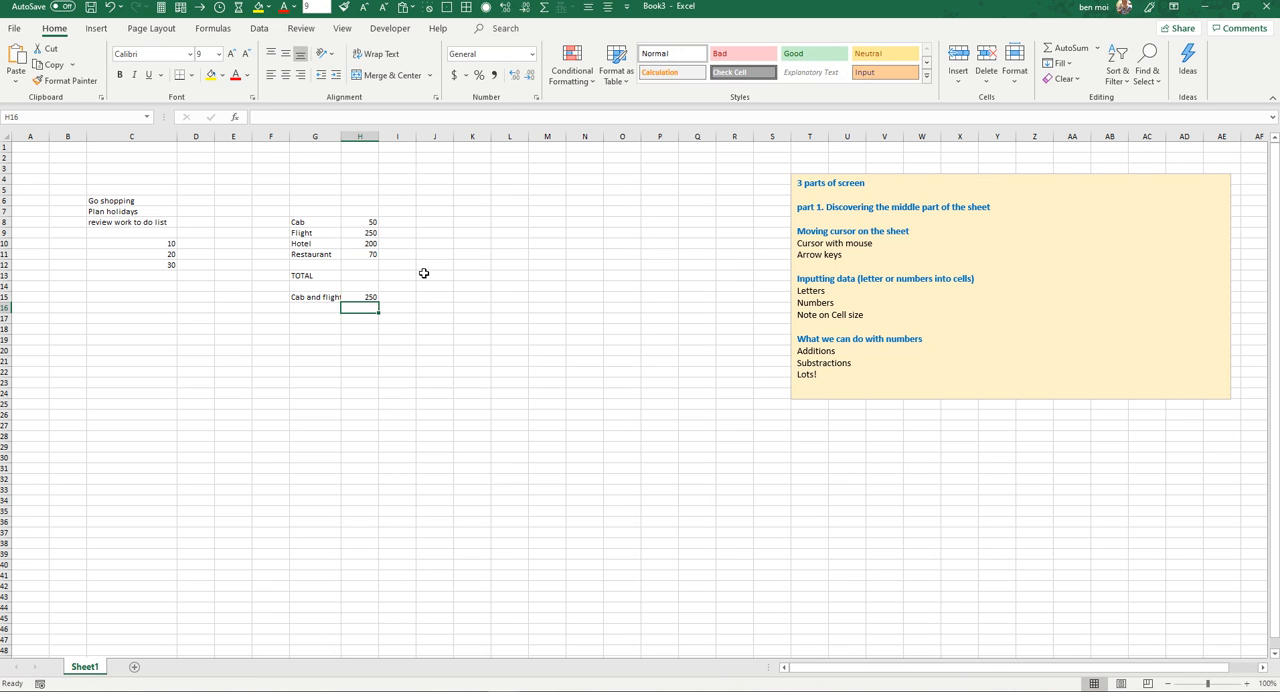
Step: Add the Cab and Flight costs in H15 with the formula =H8+H9
key("Up")
type("=")
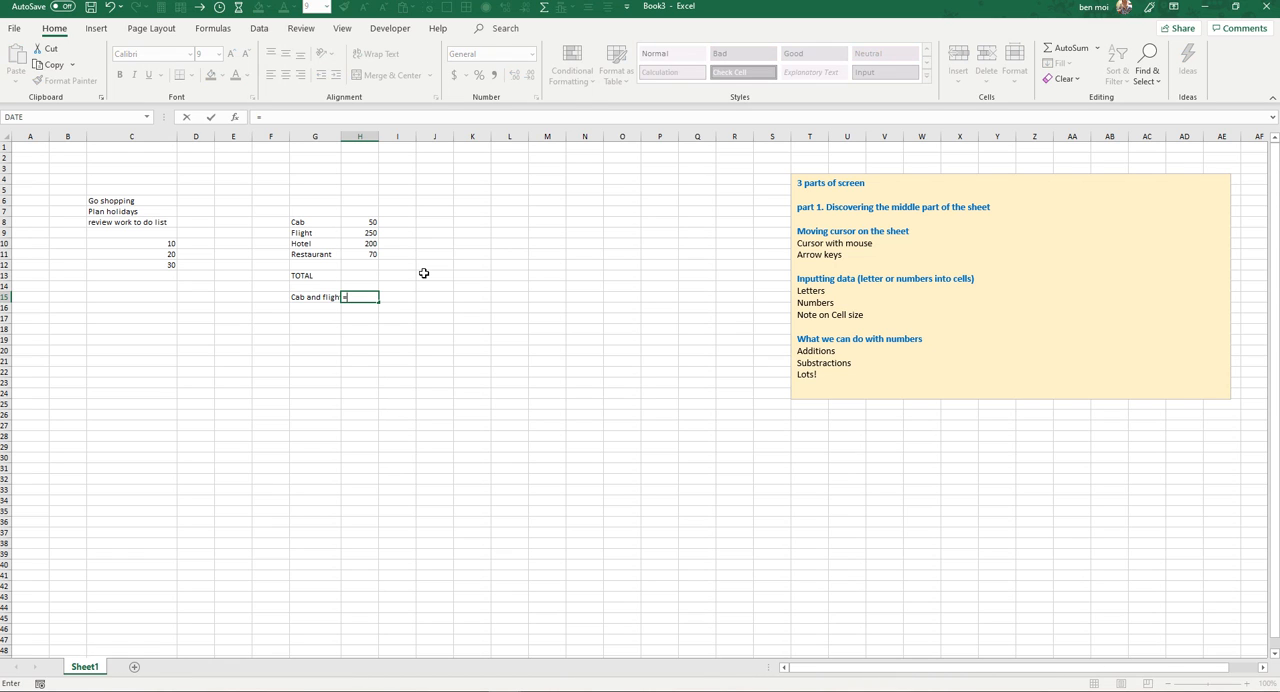
key("Up")
key("Up")
key("Up")
key("Up")
key("Up")
key("Up")
key("Up")
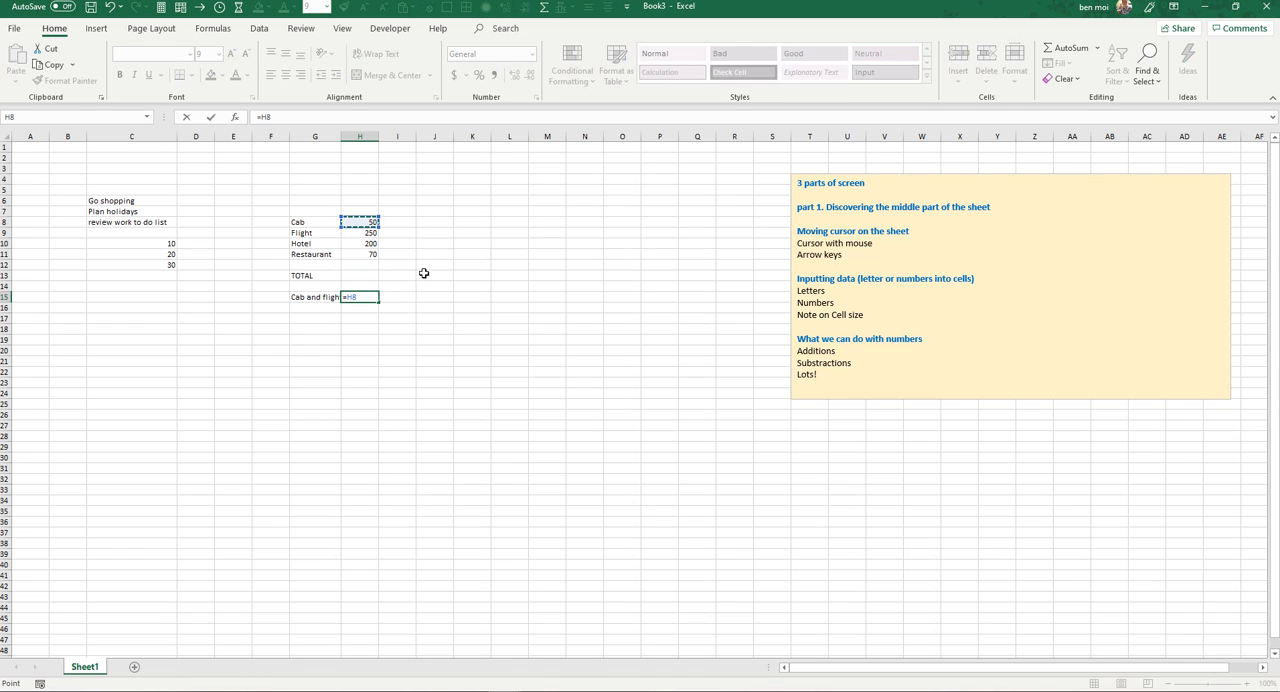
type("+")
key("Up")
key("Up")
key("Up")
key("Up")
key("Up")
key("Up")
key("Return")
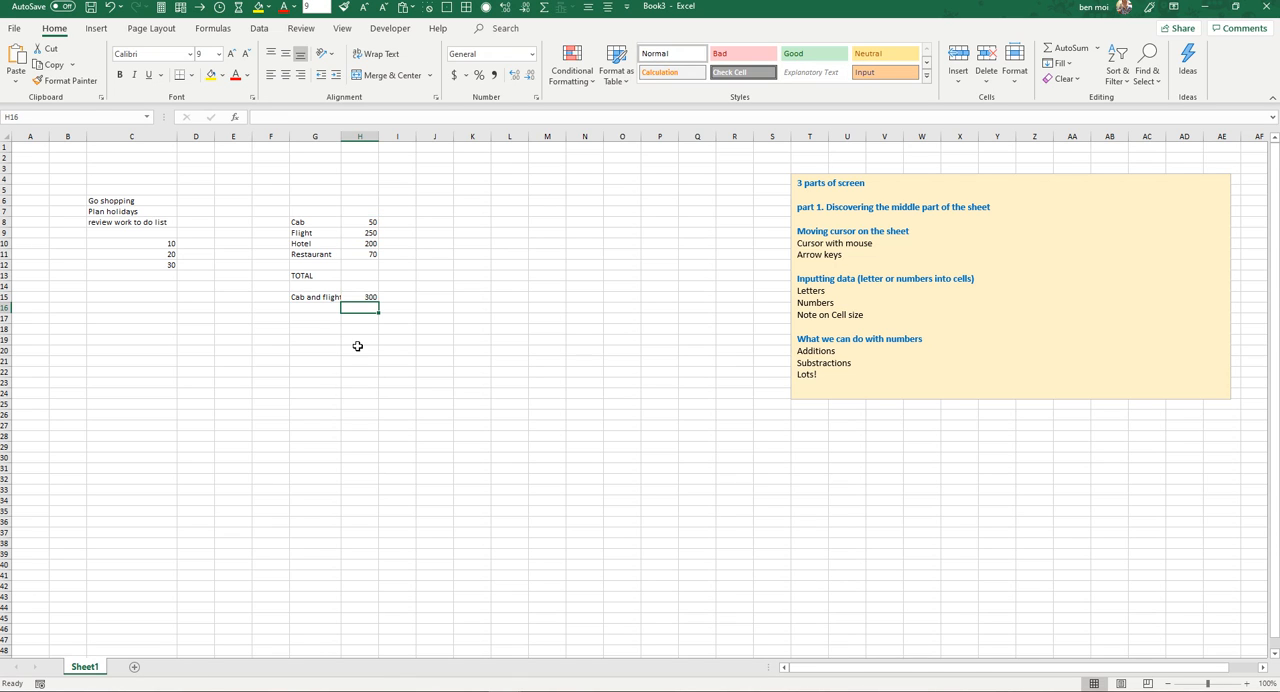
key("Up")
key("Up")
key("Up")
key("Up")
key("Up")
key("Up")
key("Up")
key("Up")
key("Down")
key("Down")
key("Down")
key("Down")
key("Down")
key("Down")
key("Down")
Step: Calculate the total of all four expenses in H13 with the formula =H8+H9+H10+H11
key("Up")
key("Up")
type("=")
key("Up")
key("Up")
key("Up")
key("Up")
key("Up")
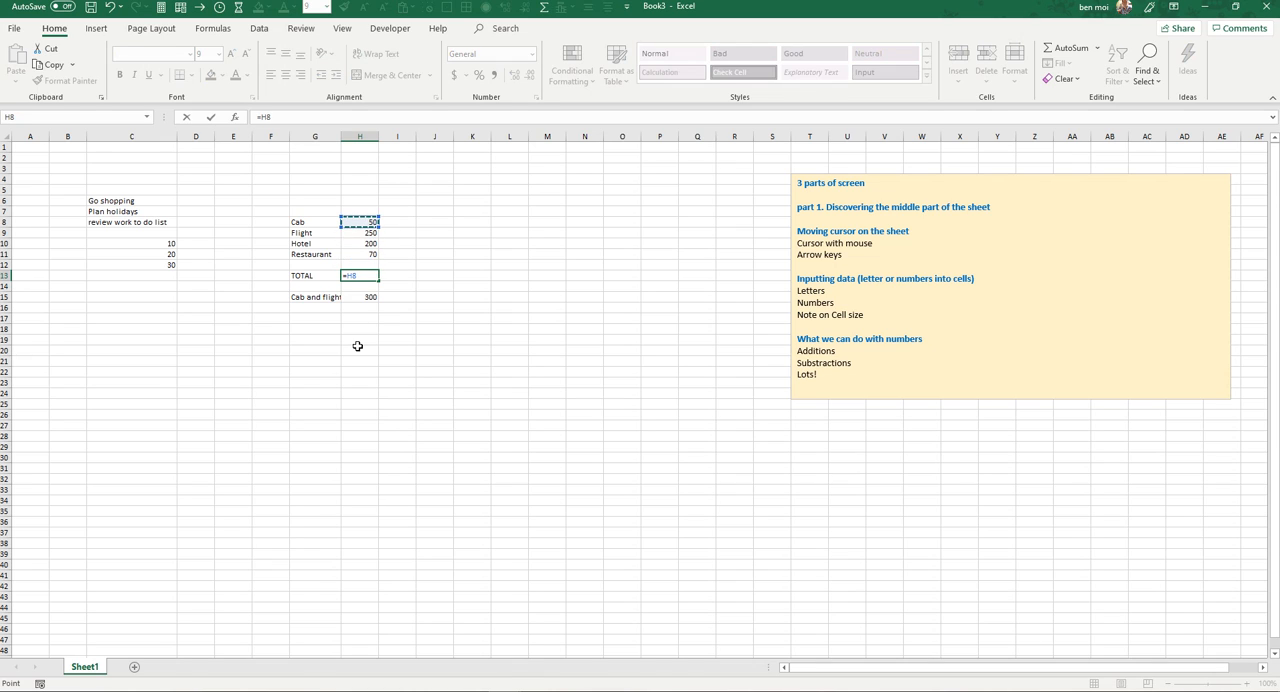
type("+")
key("Up")
key("Up")
key("Up")
key("Up")
type("+")
key("Up")
key("Up")
key("Up")
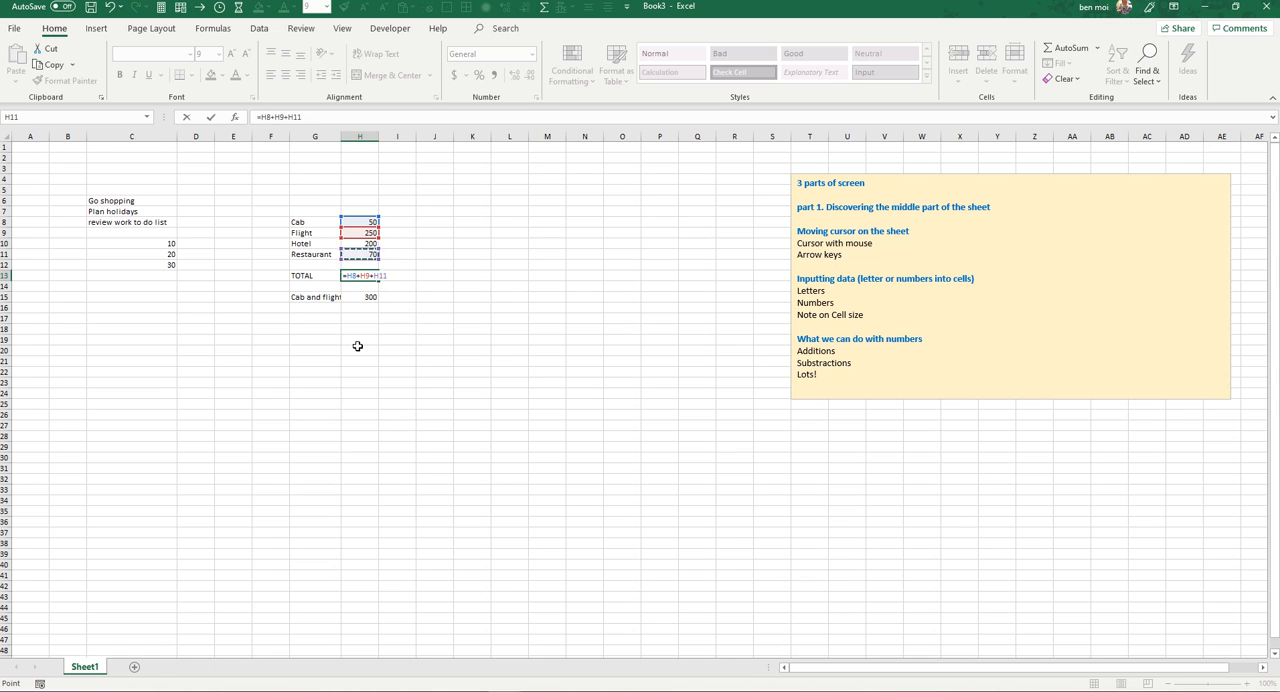
type("+")
key("Up")
key("Up")
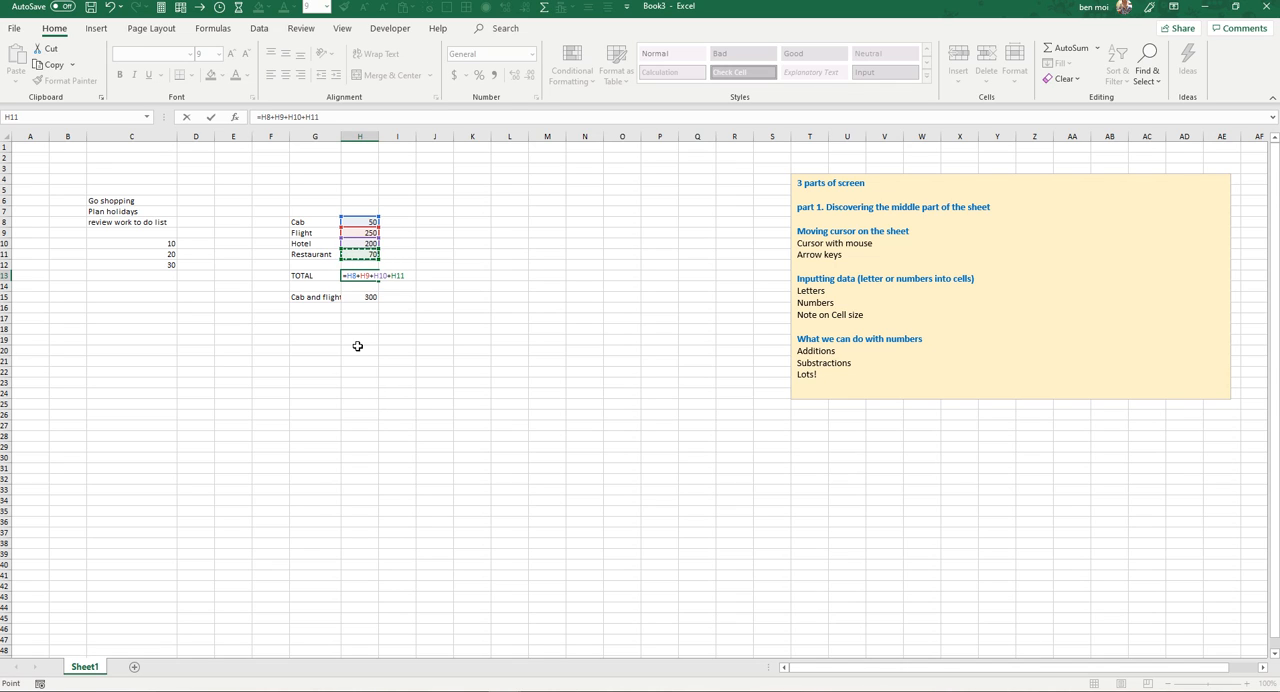
key("Return")
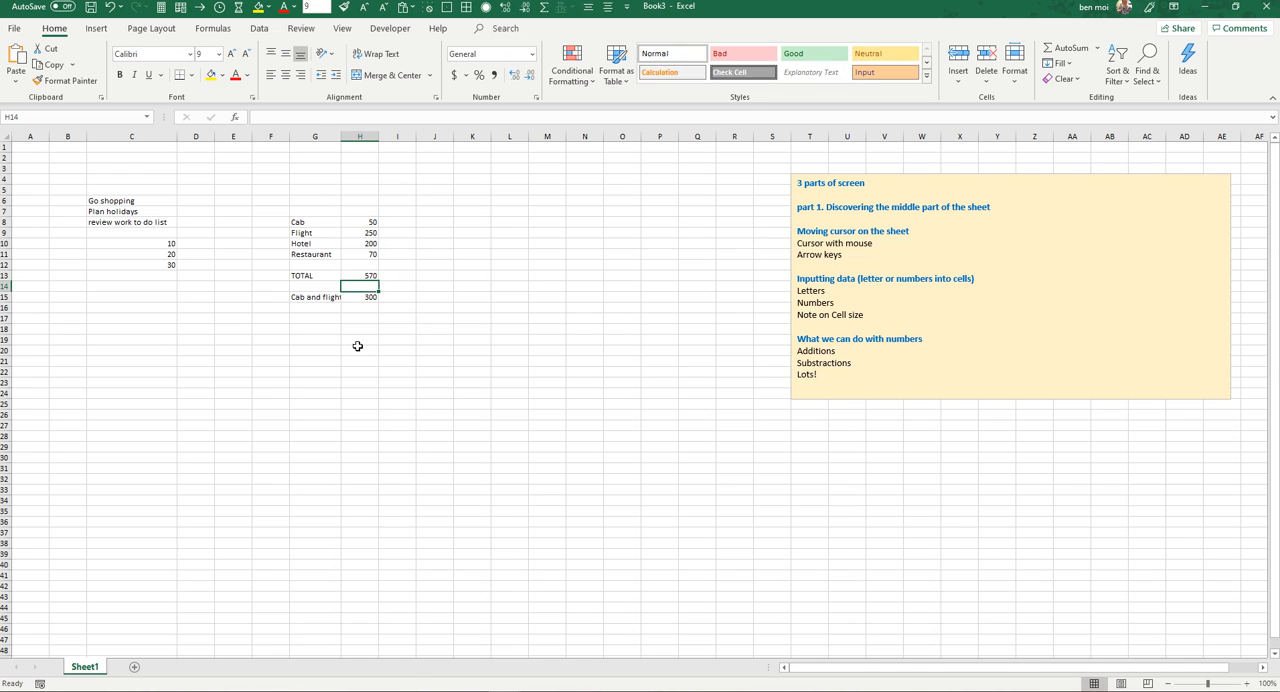
Step: Review the expense amounts from the Cab cost in H8 down to the TOTAL formula in H13
key("Up")
key("Up")
key("Up")
key("Up")
key("Up")
key("Up")
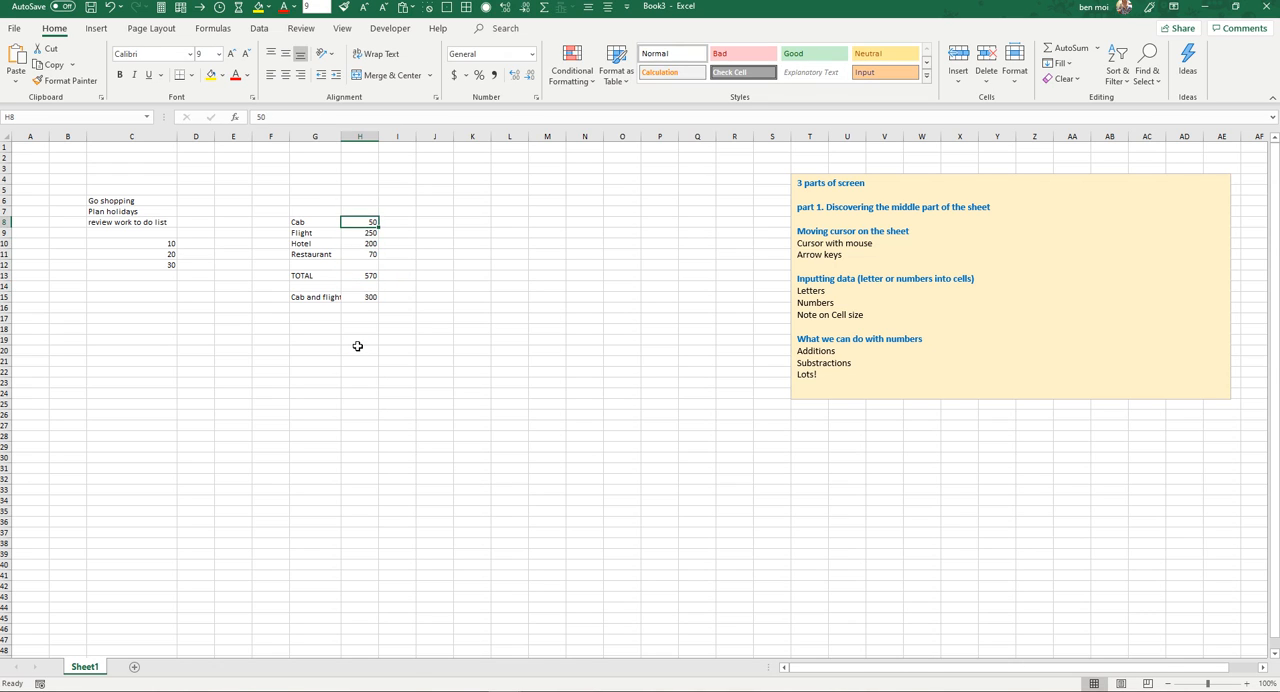
key("Down")
key("Down")
key("Down")
key("Down")
key("Down")
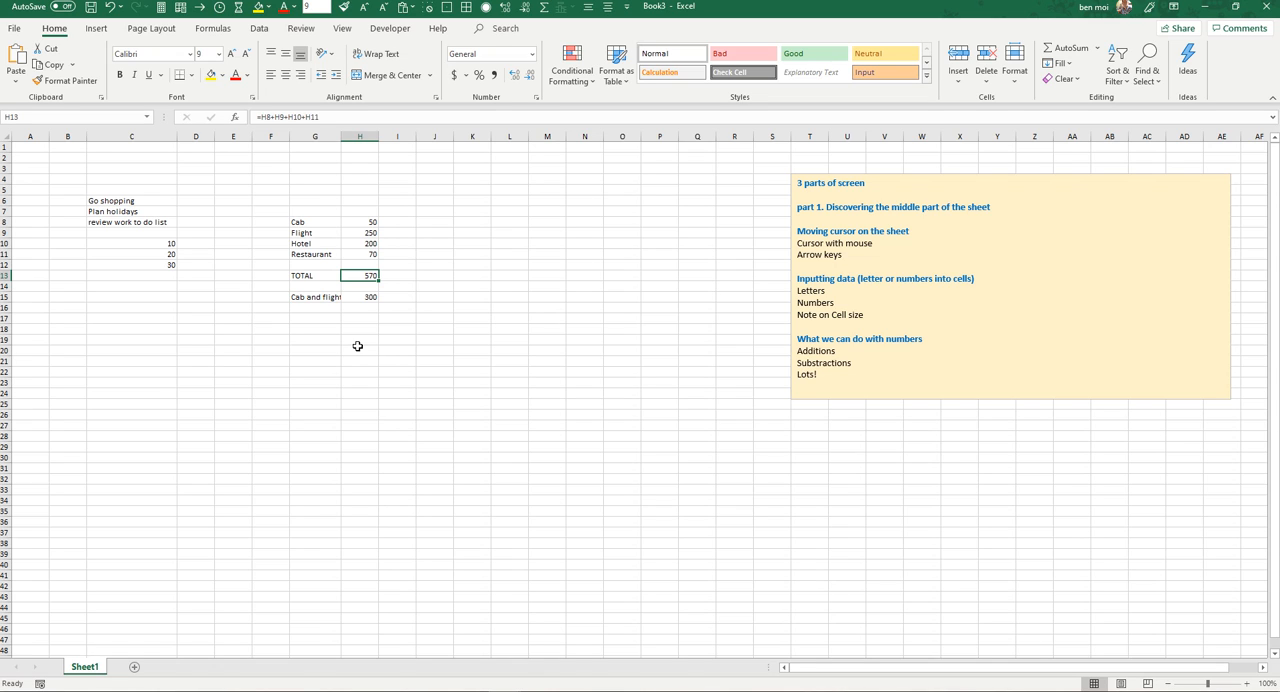
Step: Select cell M17 and move the selection three cells left along row 17 and back
left_click(559, 318)
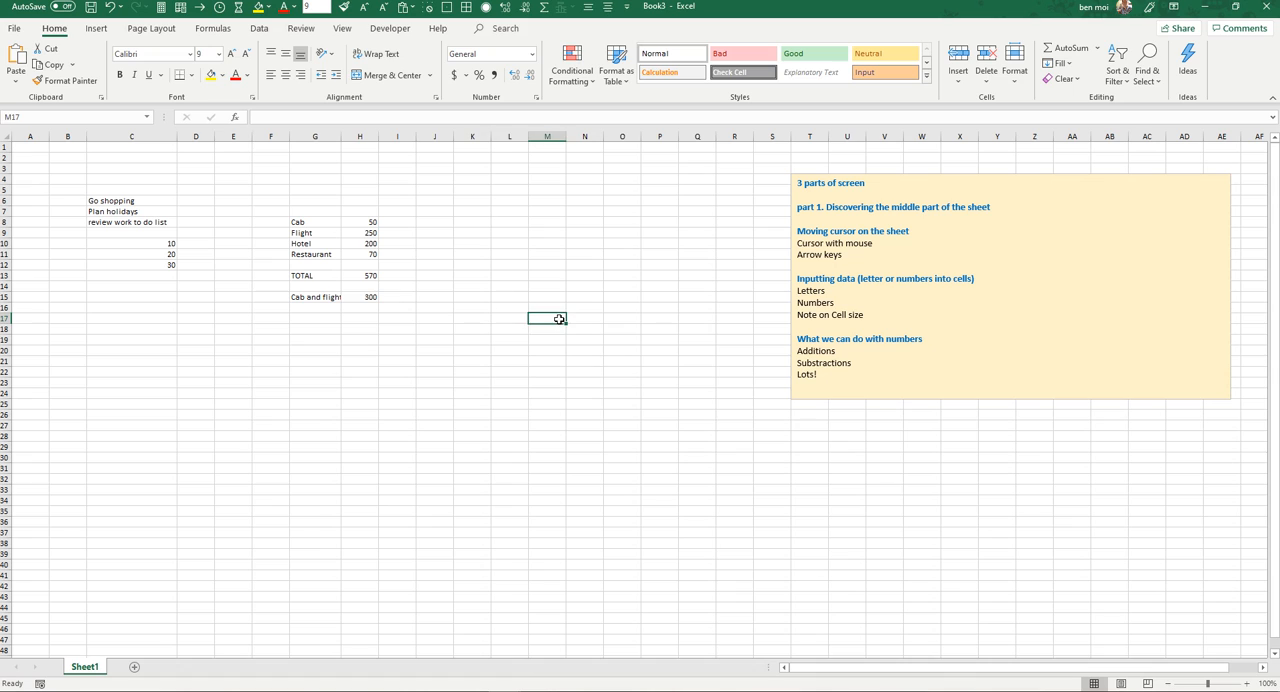
key("Left")
key("Left")
key("Left")
key("Right")
key("Right")
key("Right")
Step: Widen column C slightly
left_click_drag(179, 137, 185, 135)
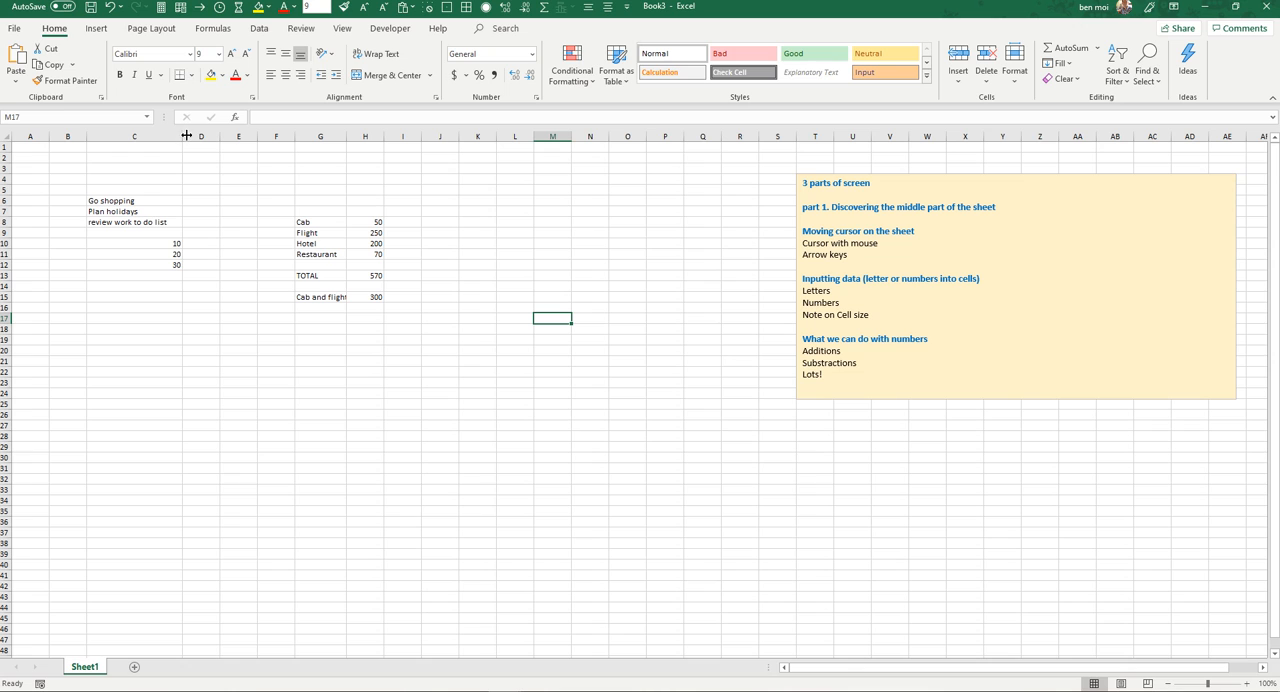
left_click_drag(185, 135, 183, 136)
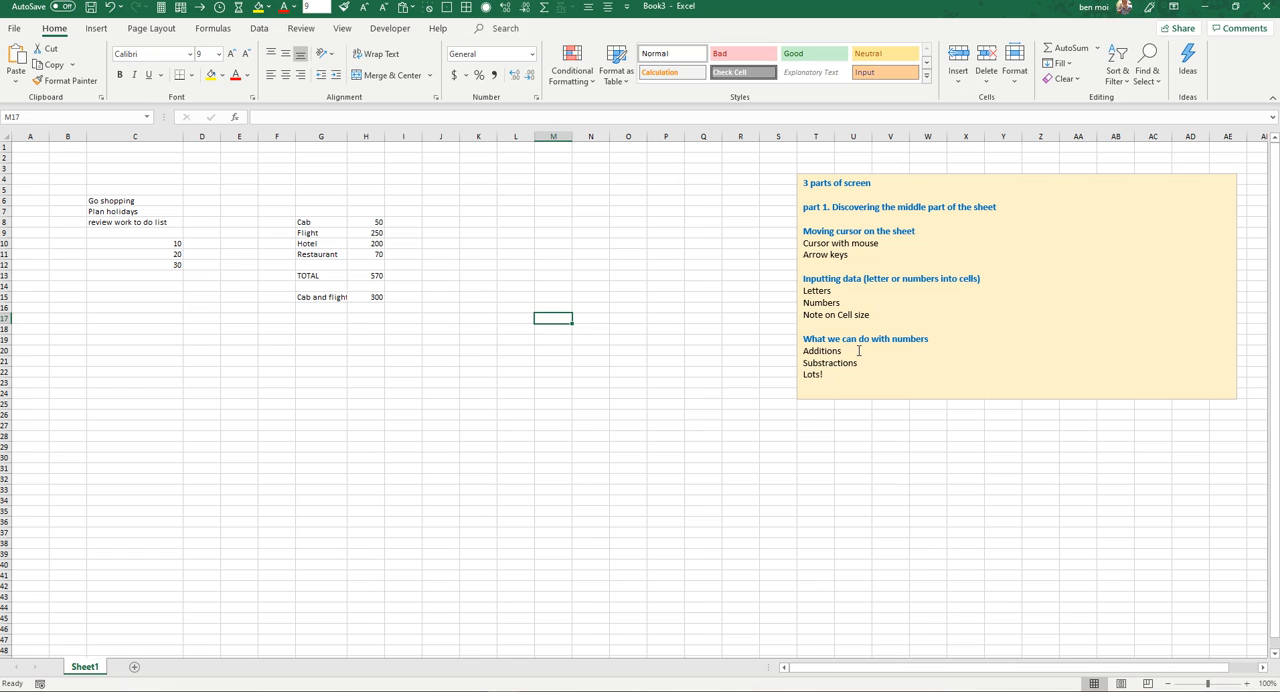
Step: Add a "References" line above "Additions" under "What we can do with numbers" in the outline text box
left_click(858, 350)
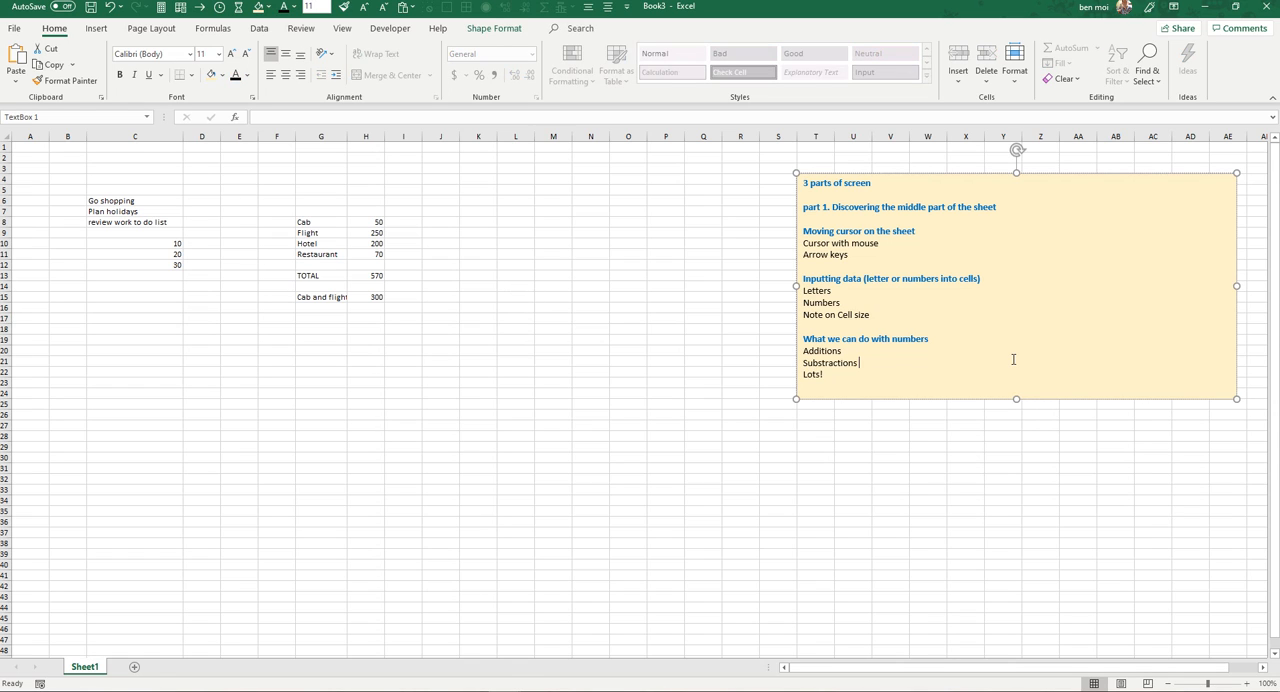
key("Return")
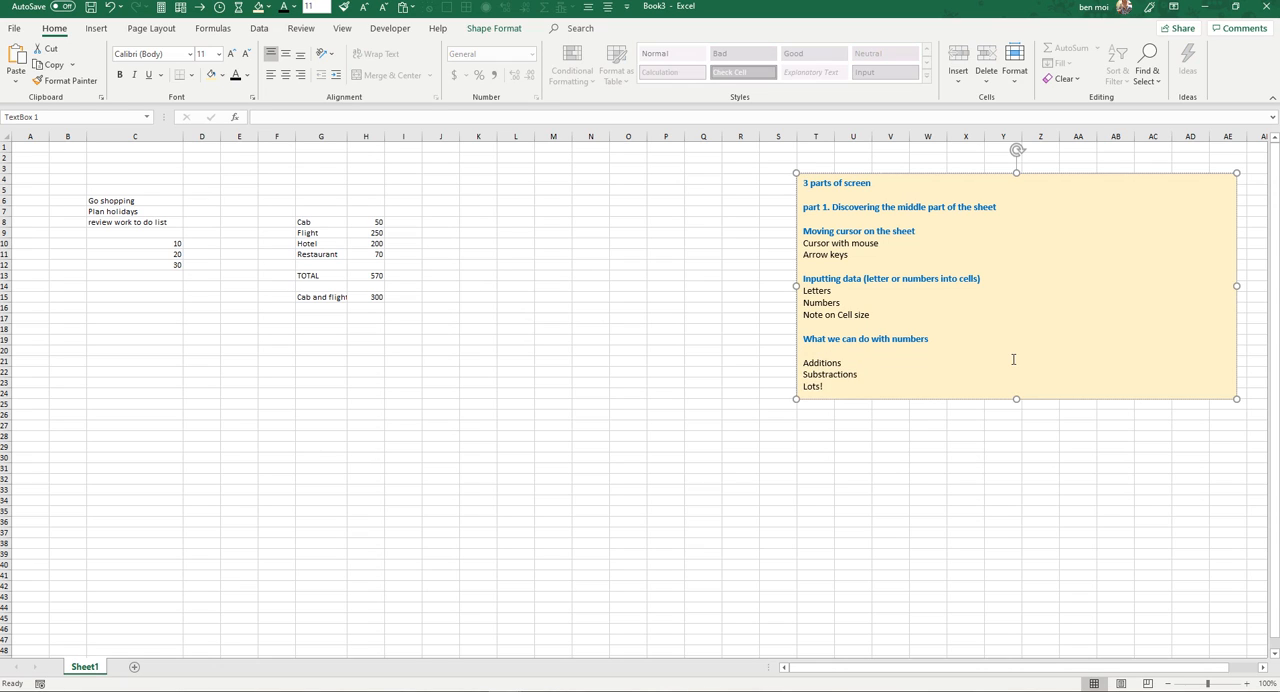
type("References")
key("Return")
key("BackSpace")
left_click(614, 305)
Step: Enter the label "Cab" in cell M16
left_click(564, 310)
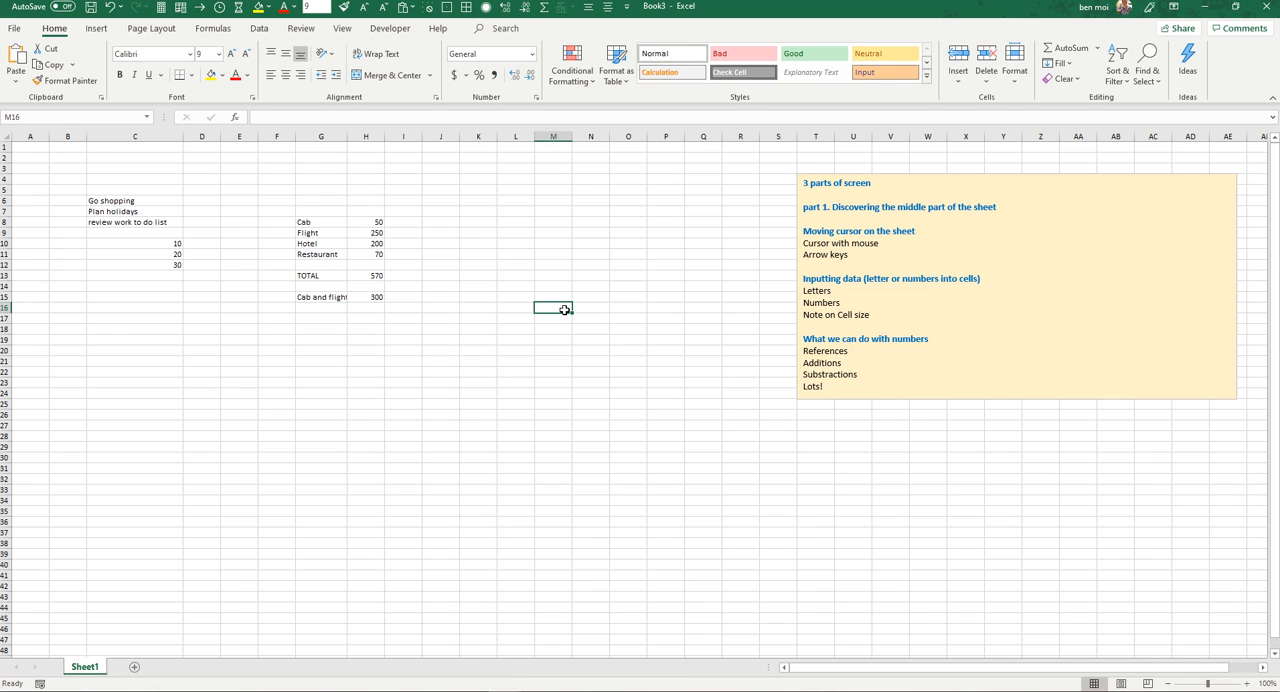
type("Cab")
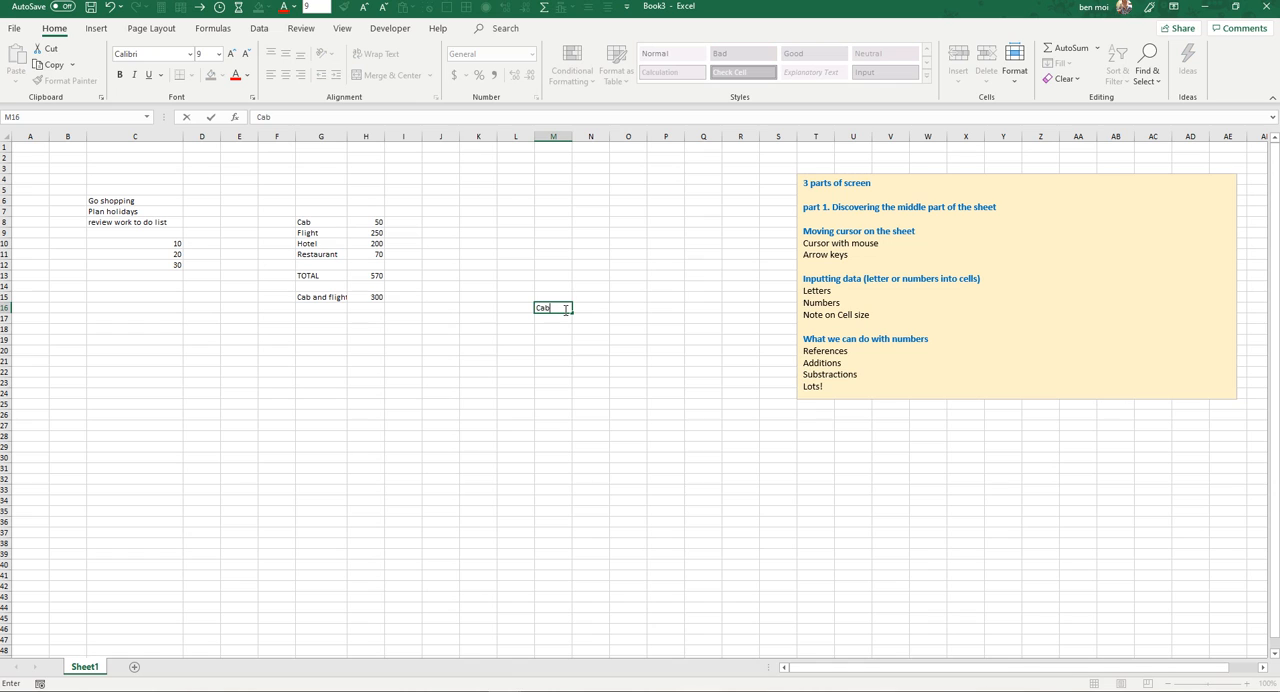
key("Return")
Step: Link N16 to the Cab cost in the expense list with the formula =H8
key("Up")
key("Right")
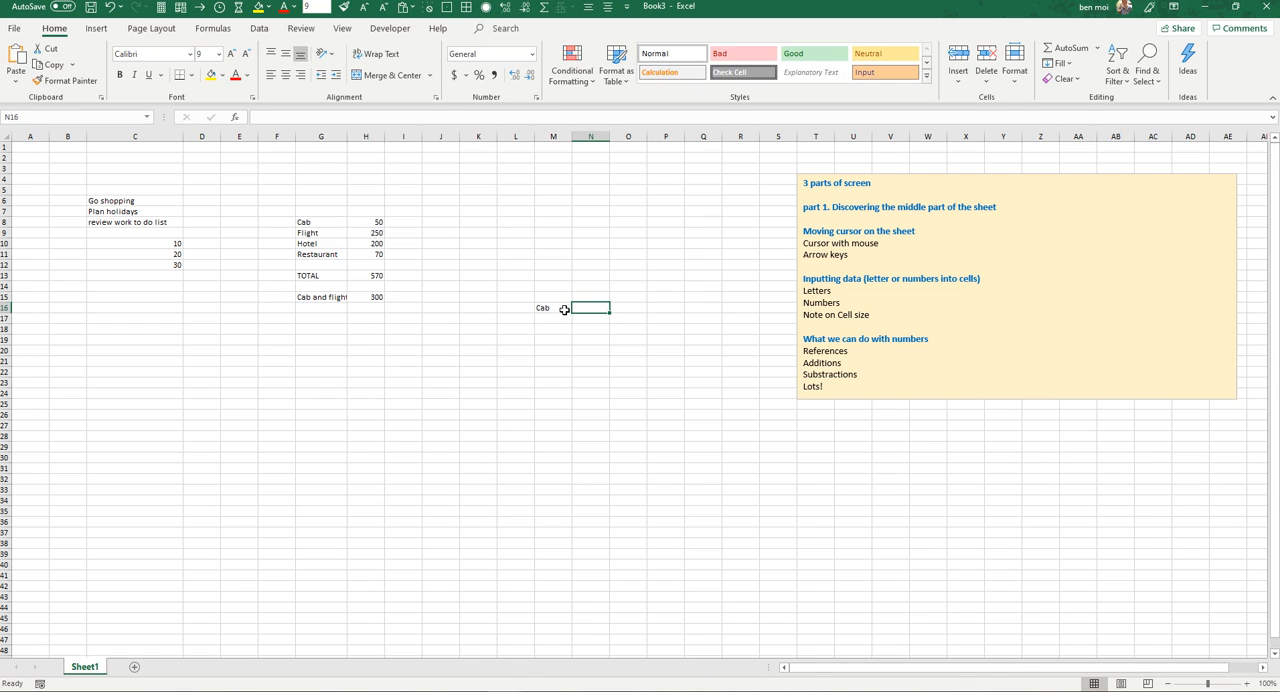
type("=")
key("Left")
key("Left")
key("Left")
key("Left")
key("Left")
key("Left")
key("Up")
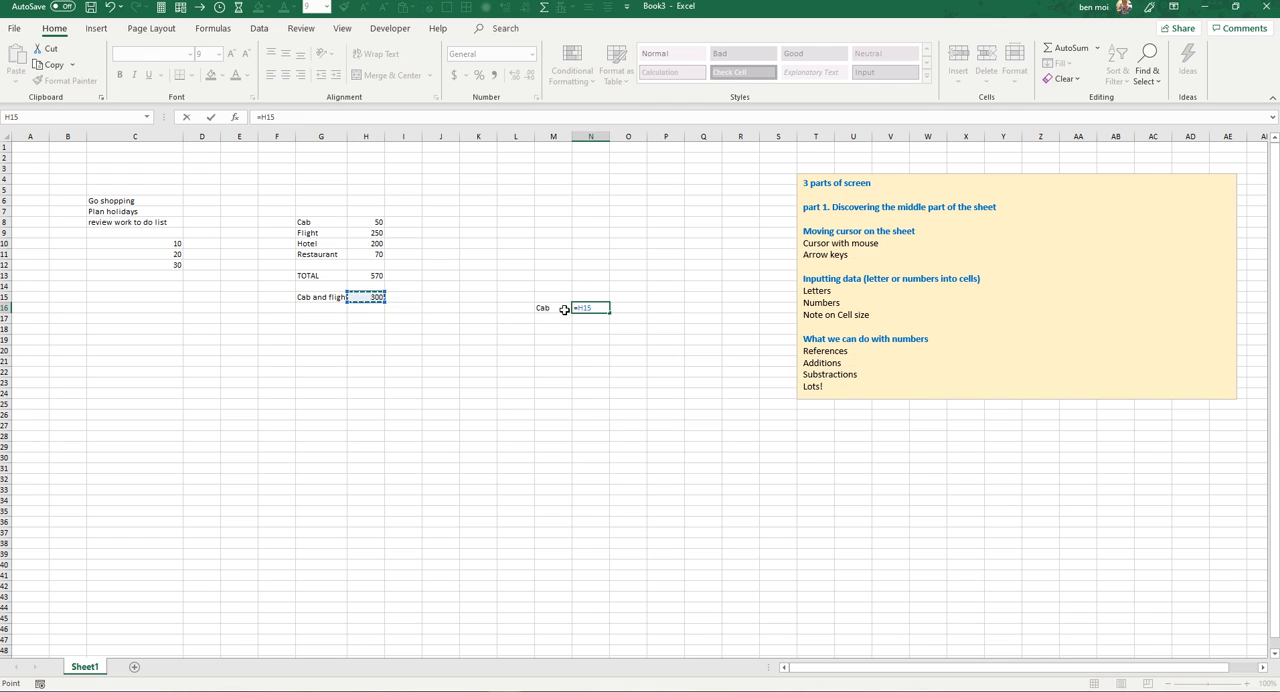
key("Up")
key("Up")
key("Up")
key("Up")
key("Up")
key("Up")
key("Up")
key("Return")
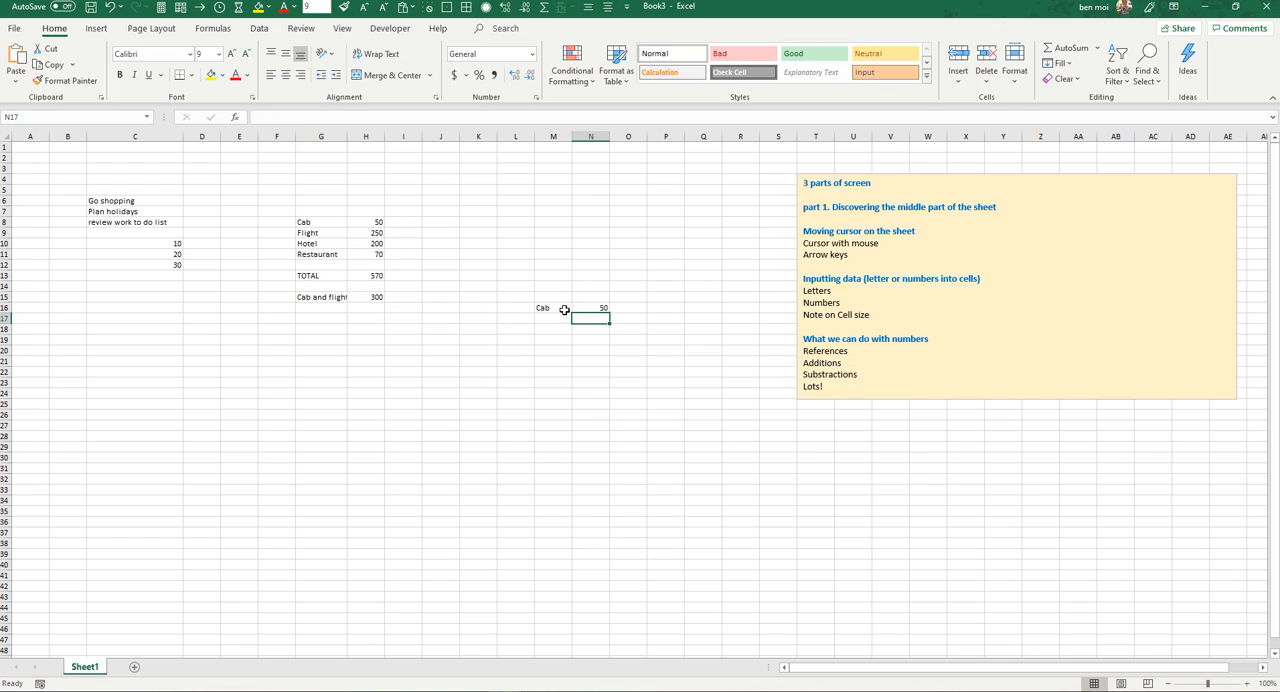
Step: Set the Cab cost in H8 to 40
key("Left")
key("Left")
key("Left")
key("Left")
key("Left")
key("Left")
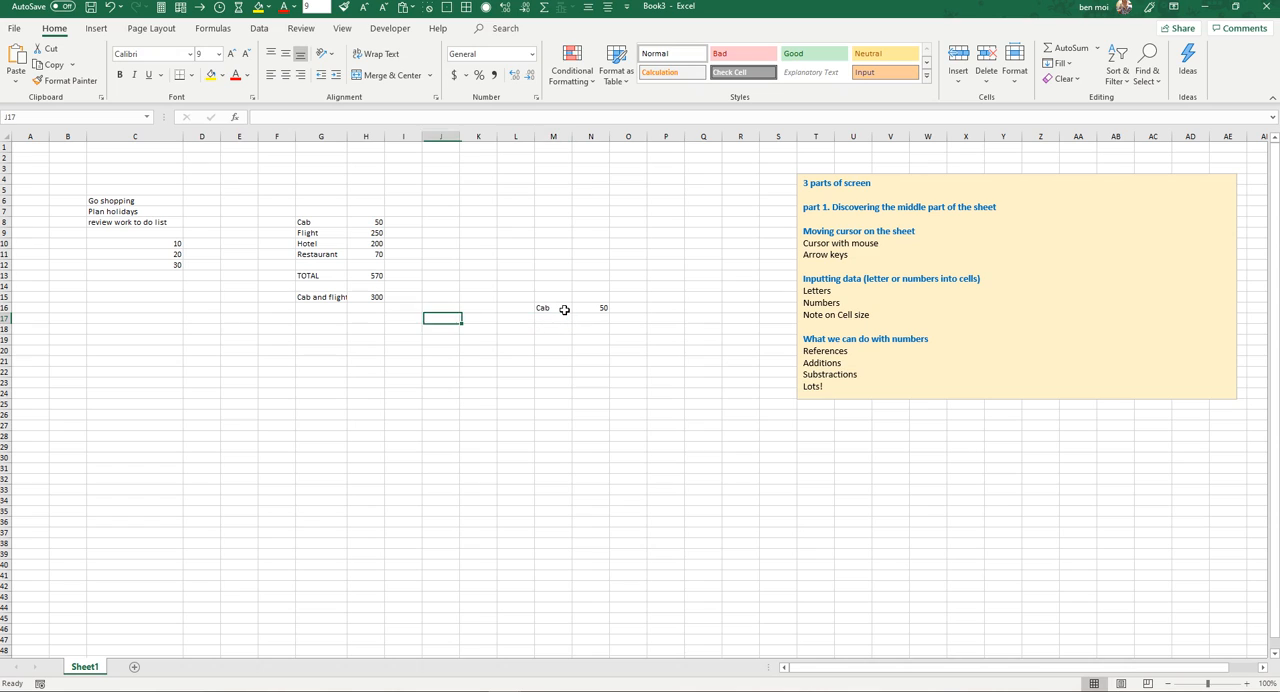
key("Up")
key("Up")
key("Up")
key("Up")
key("Up")
key("Up")
key("Up")
key("Up")
key("Up")
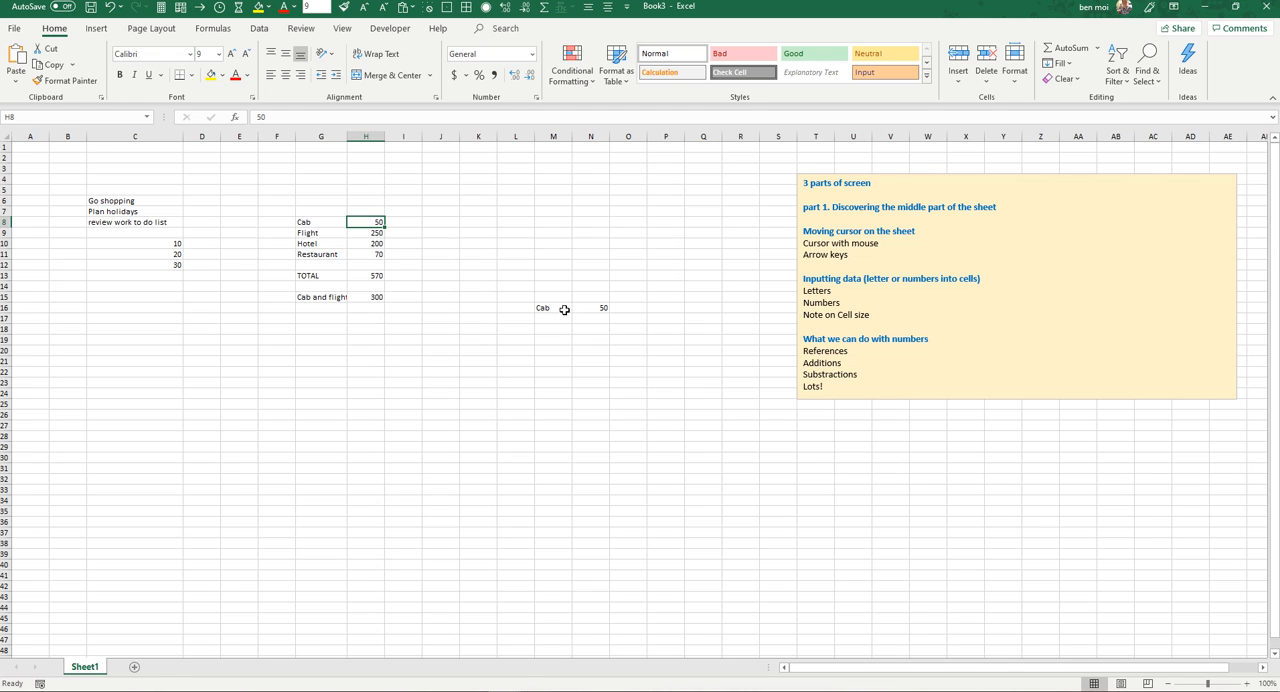
type("40")
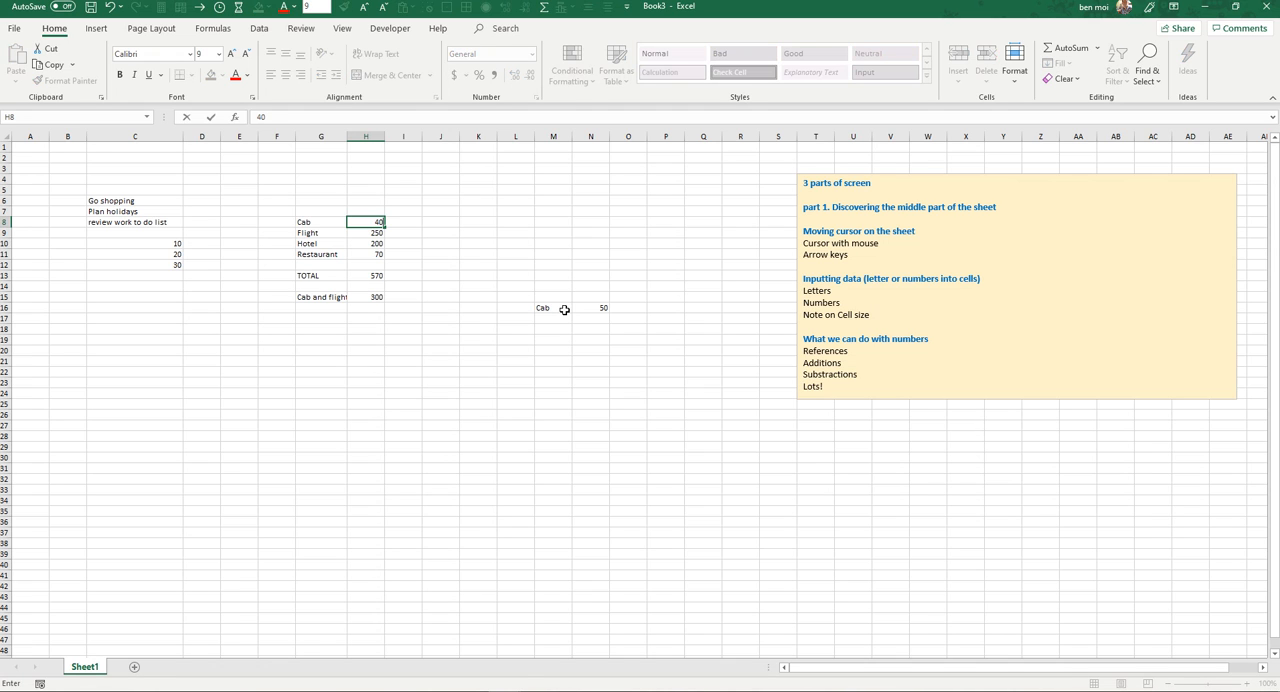
key("Return")
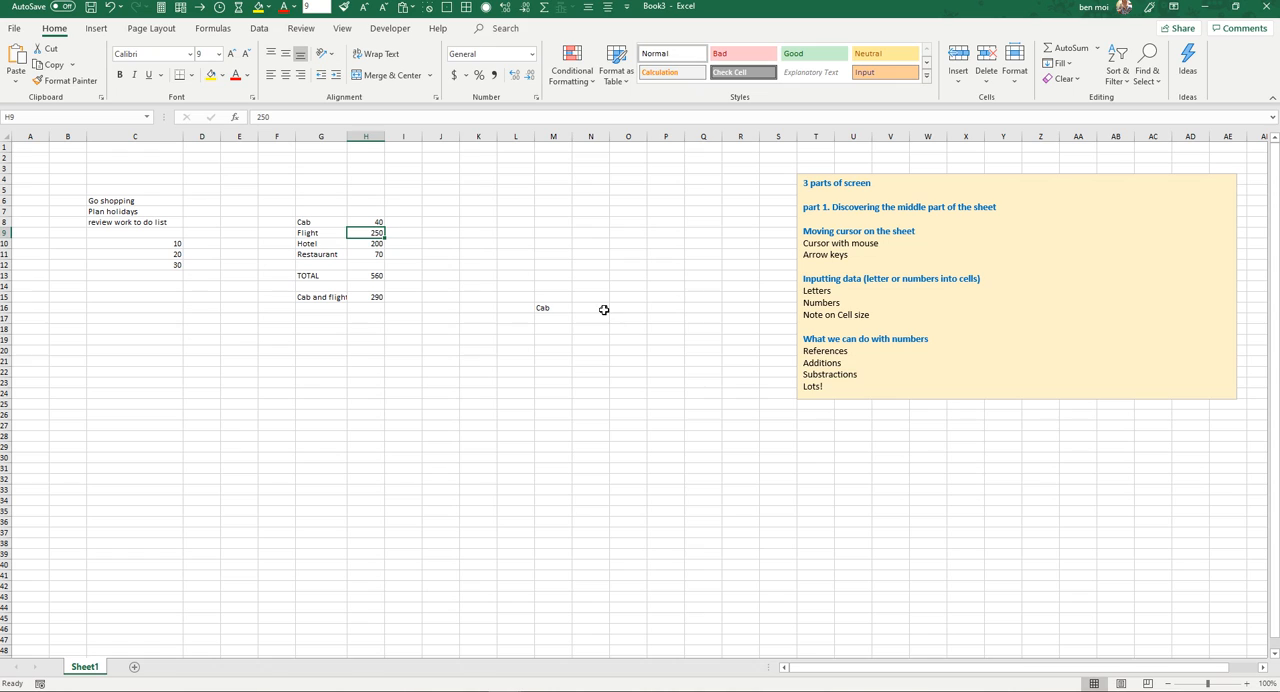
Step: Check the dependent formulas in N16, H13 and H15 against the expense cells they reference
left_click(603, 308)
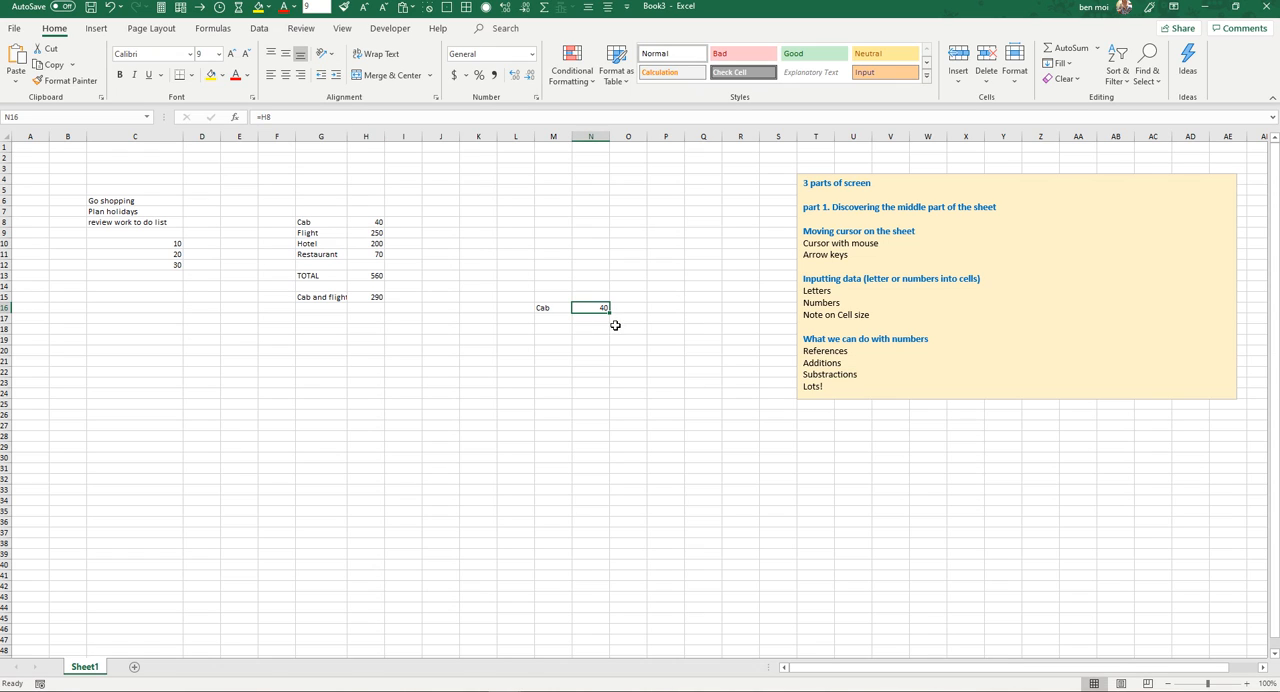
left_click(376, 276)
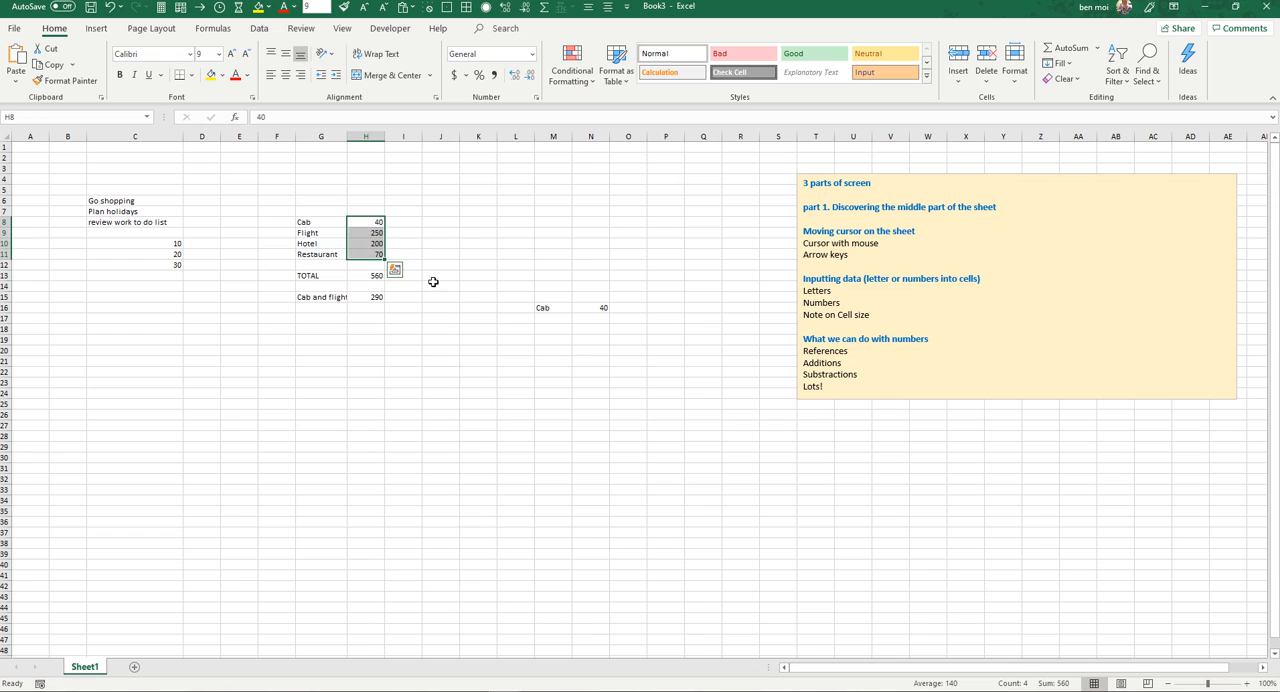
left_click(378, 297)
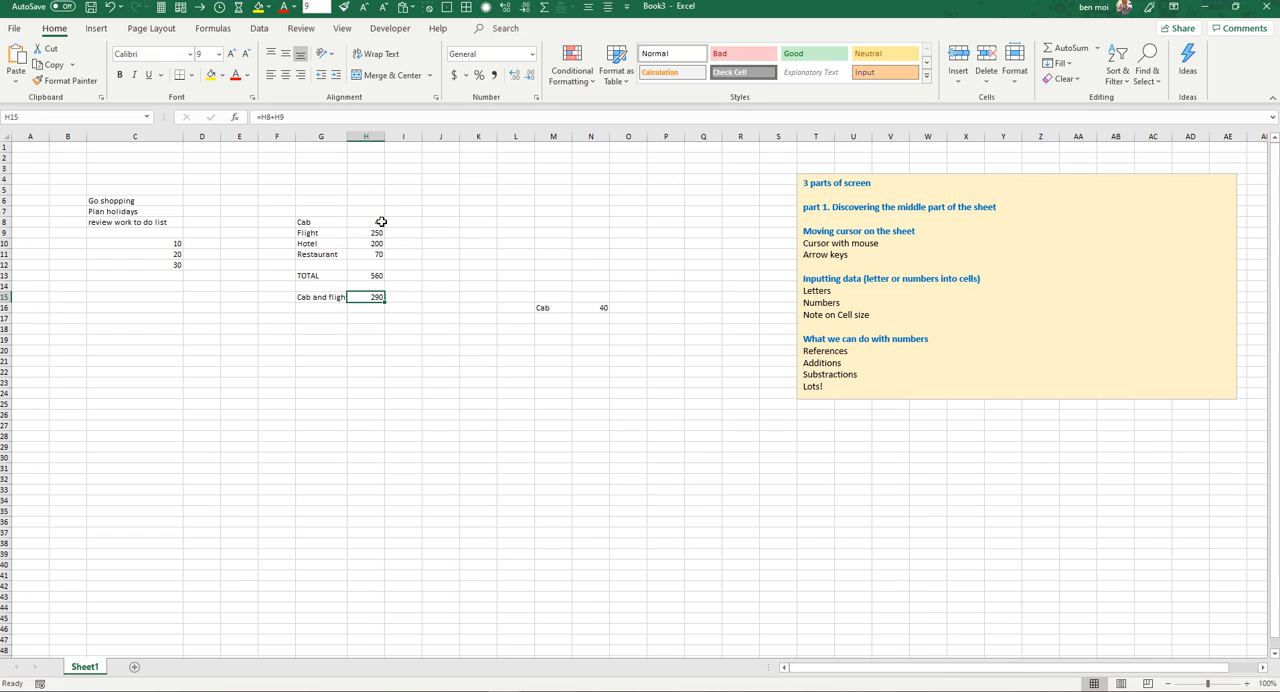
left_click_drag(378, 222, 376, 233)
left_click(420, 294)
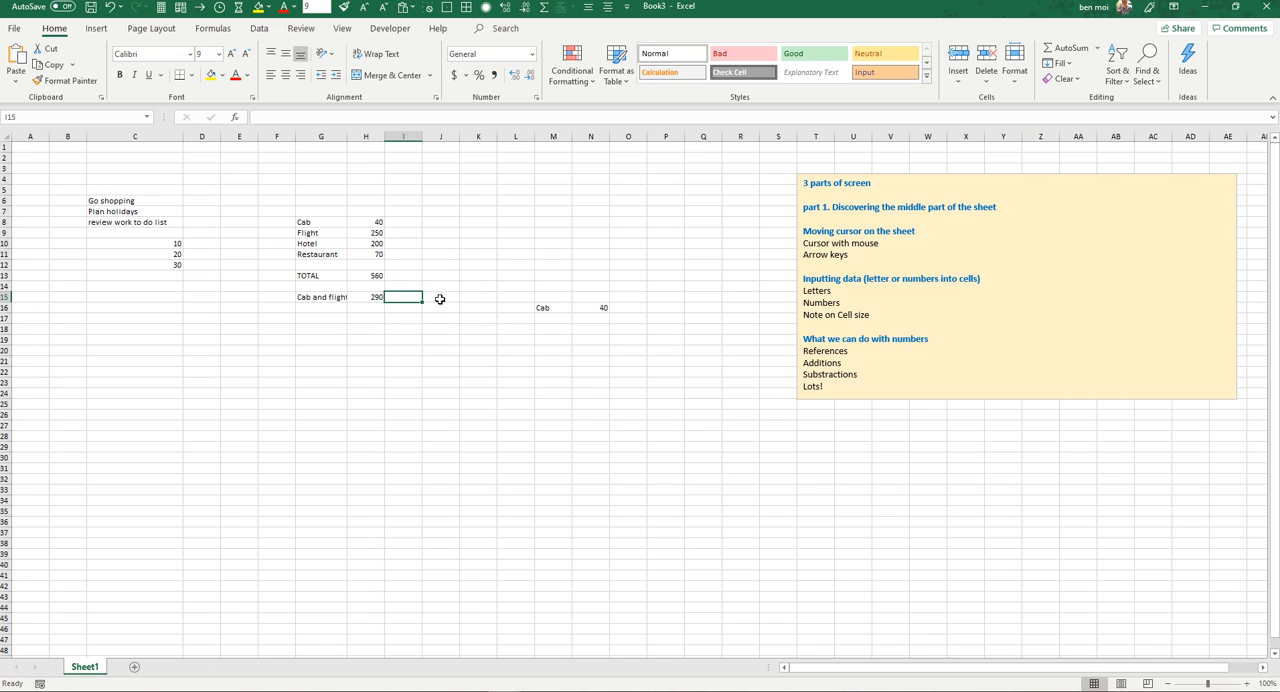
Step: Set the Cab cost in H8 to 20
left_click(378, 221)
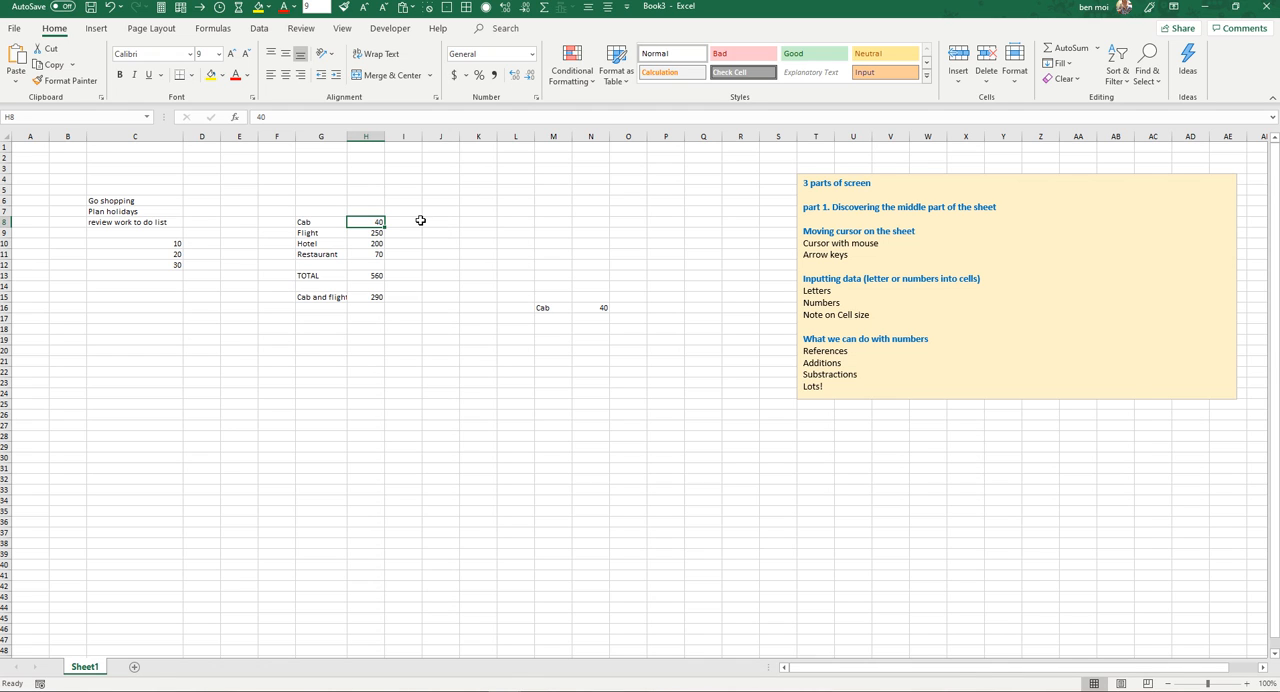
type("20")
key("Return")
Step: Check the TOTAL, the Cab and flight sum, and the linked Cab value in N16 against the source costs
left_click(378, 276)
mouse_move(378, 222)
left_mouse_down()
mouse_move(378, 256)
mouse_move(376, 234)
left_mouse_up()
left_click(375, 296)
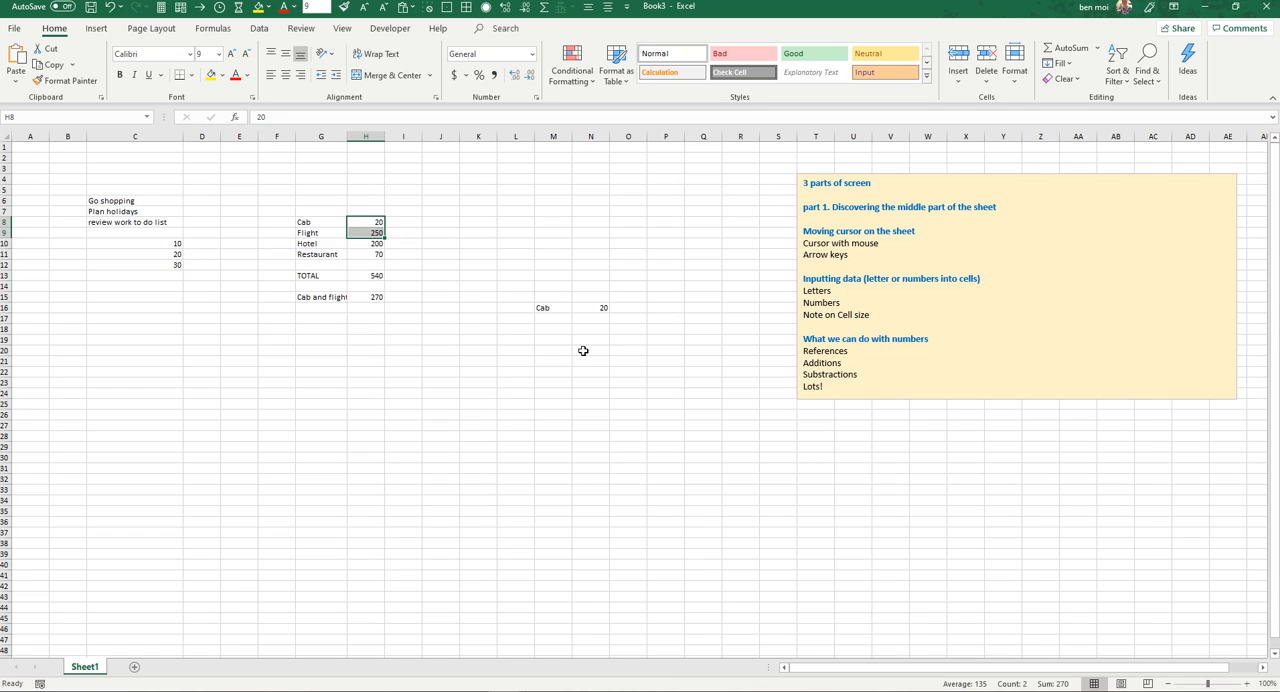
left_click(596, 311)
left_click(597, 329)
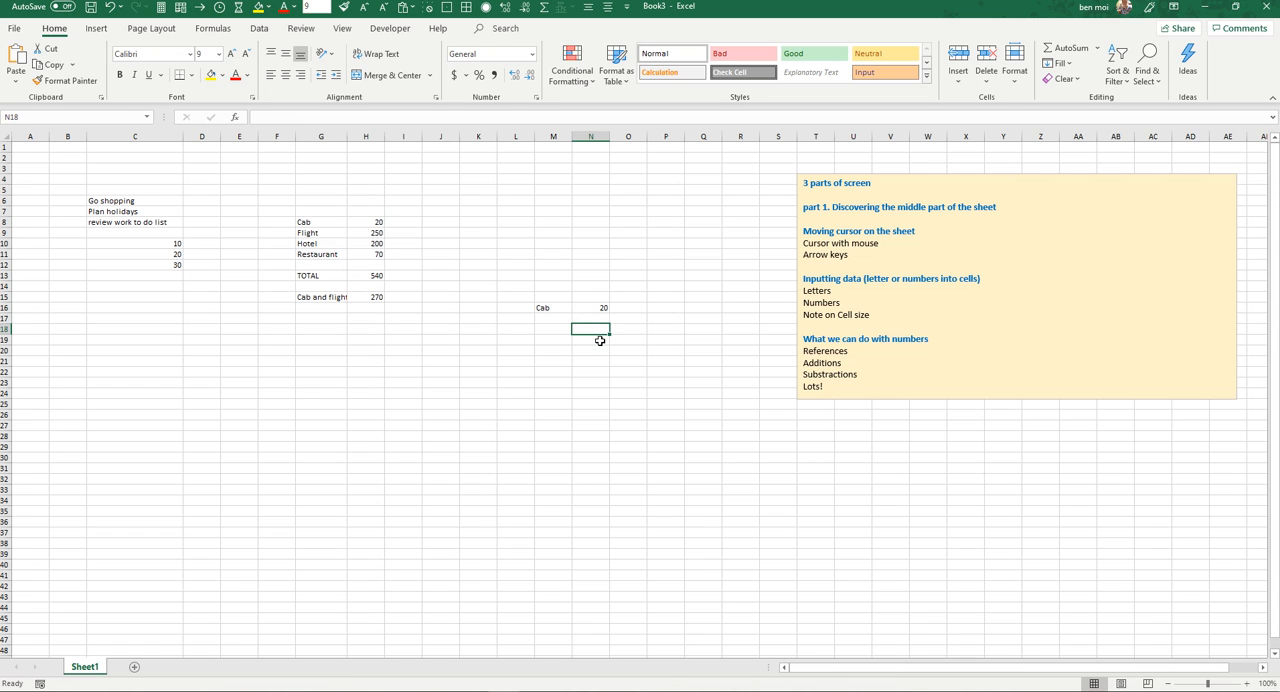
left_click(835, 387)
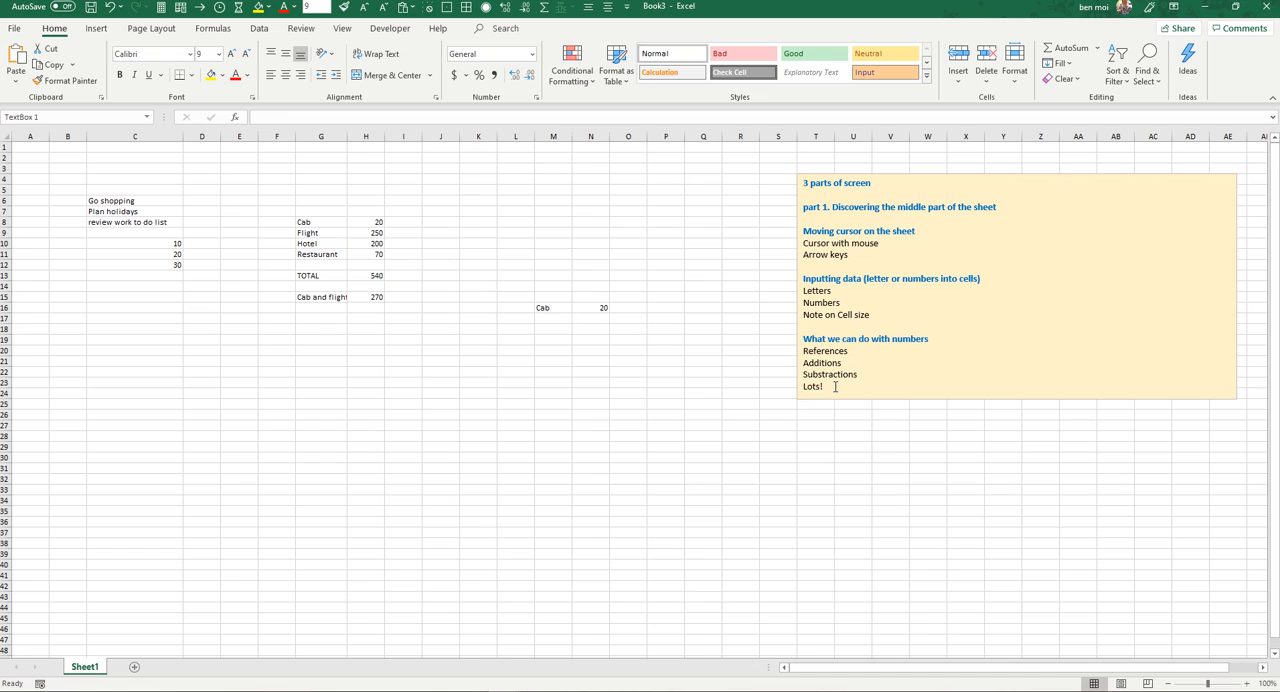
left_click(535, 364)
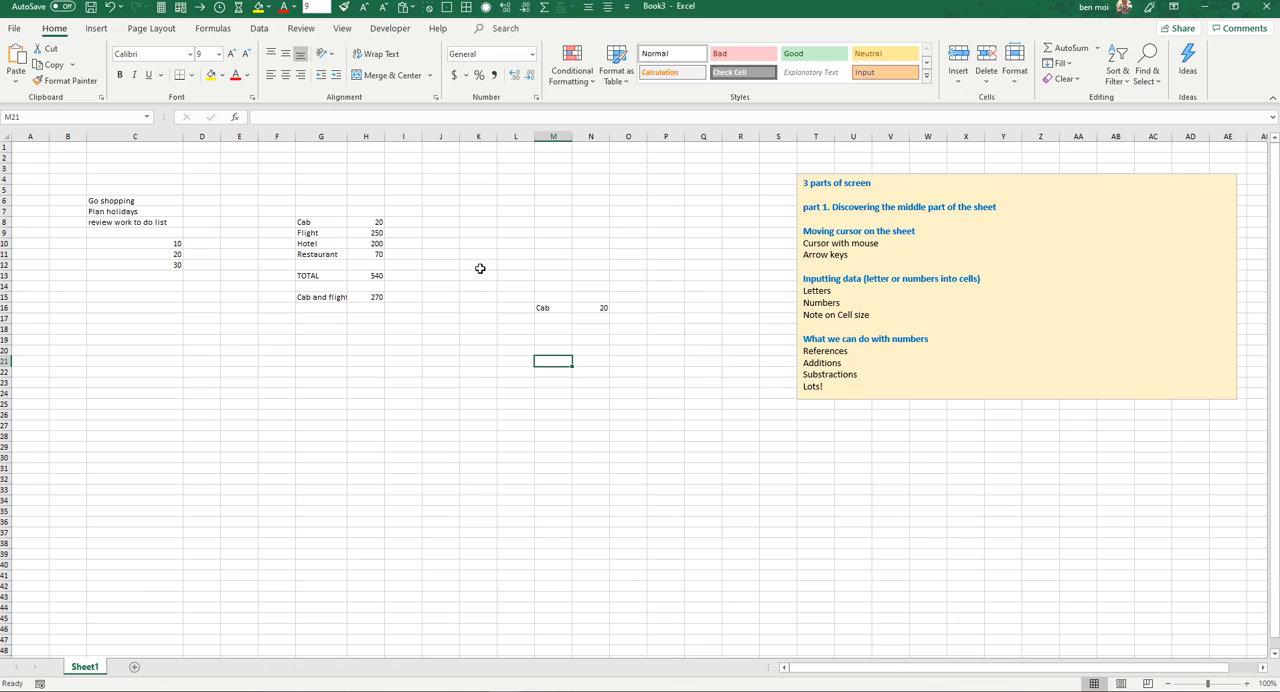
left_click_drag(117, 180, 609, 350)
left_click(428, 408)
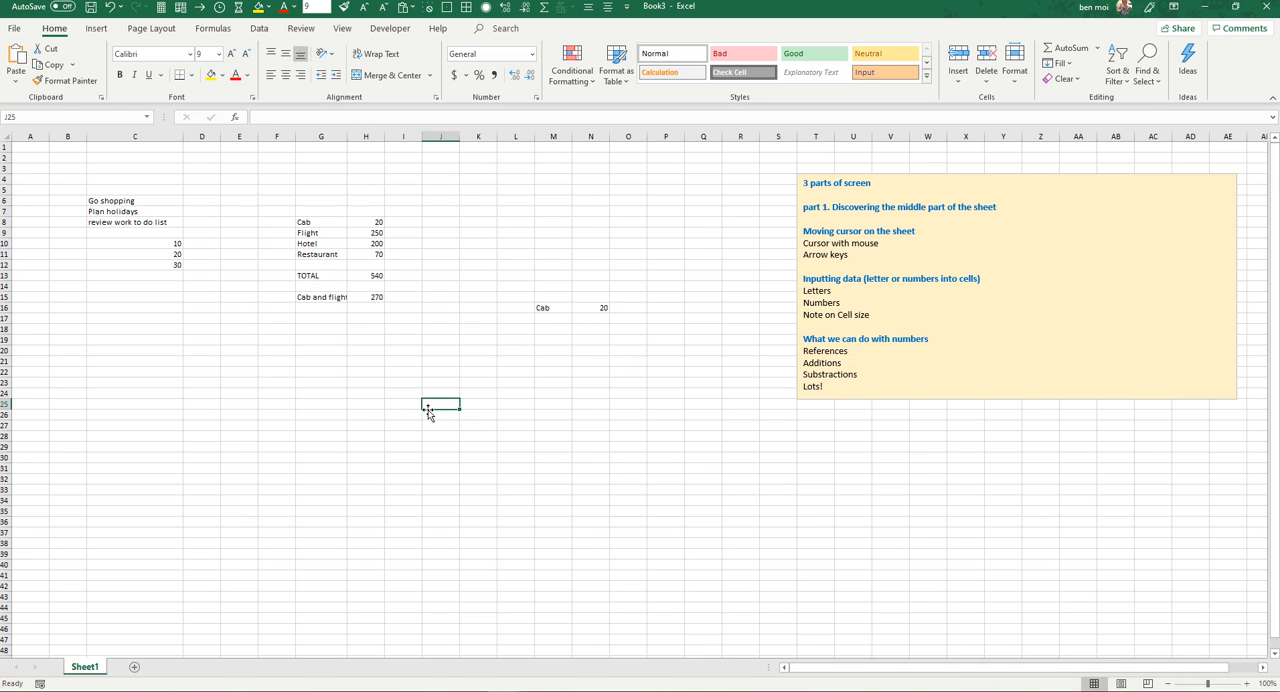
left_click(504, 691)
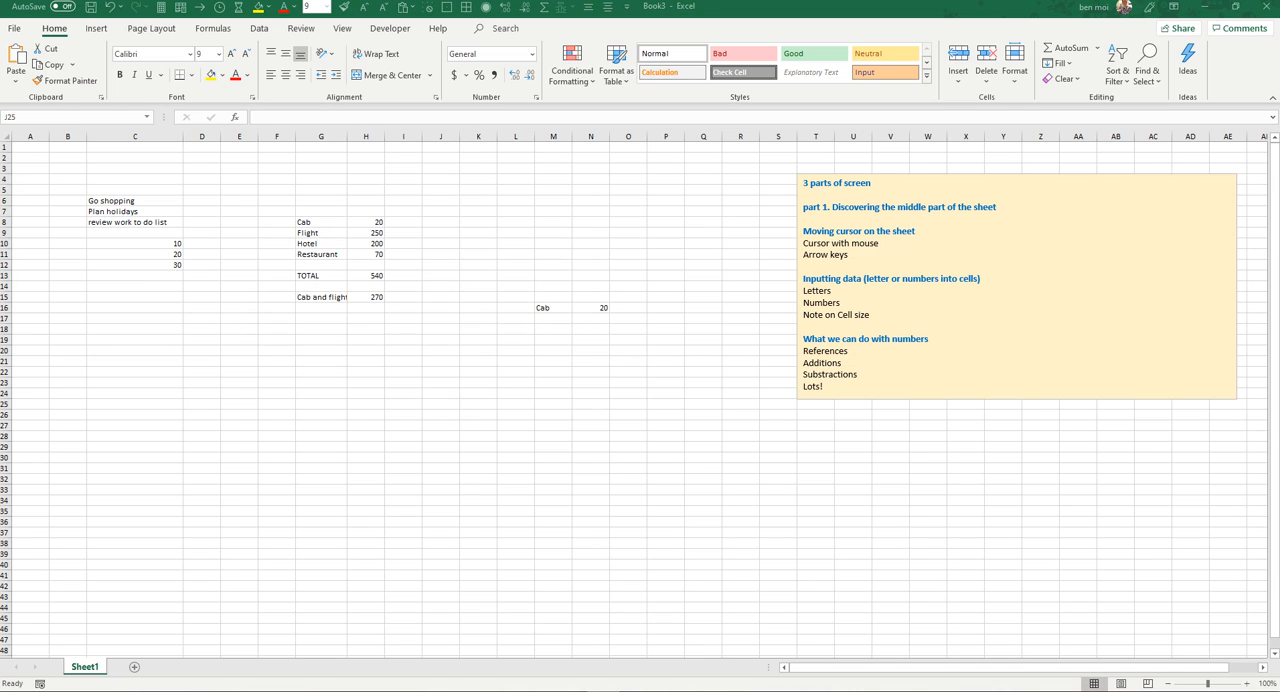